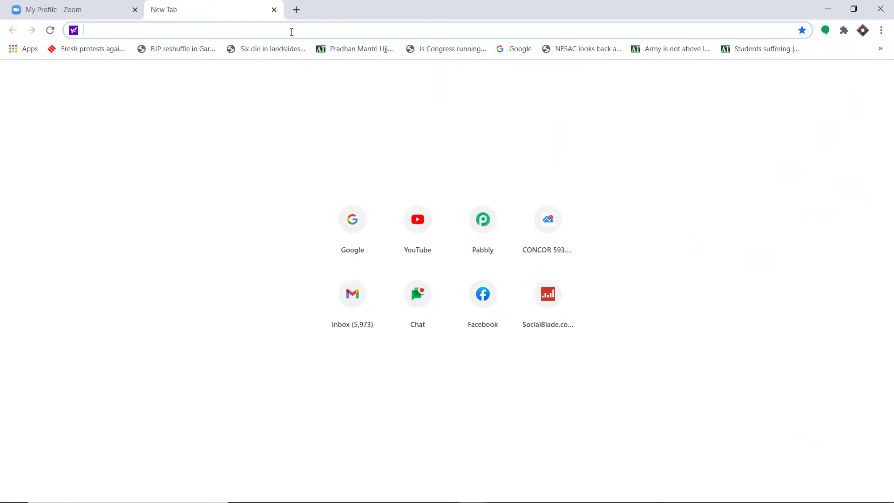
- Go to pabbly.com and open the Pabbly Connect product page from Products
text(p)
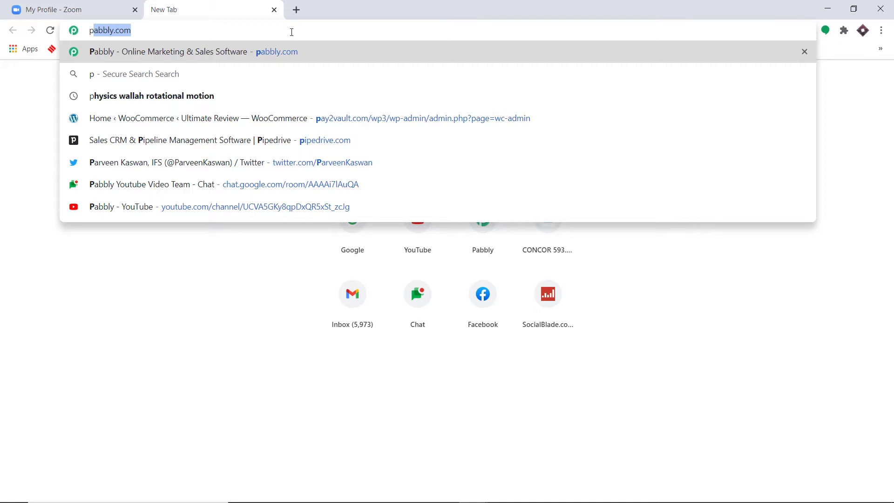
key(Return)
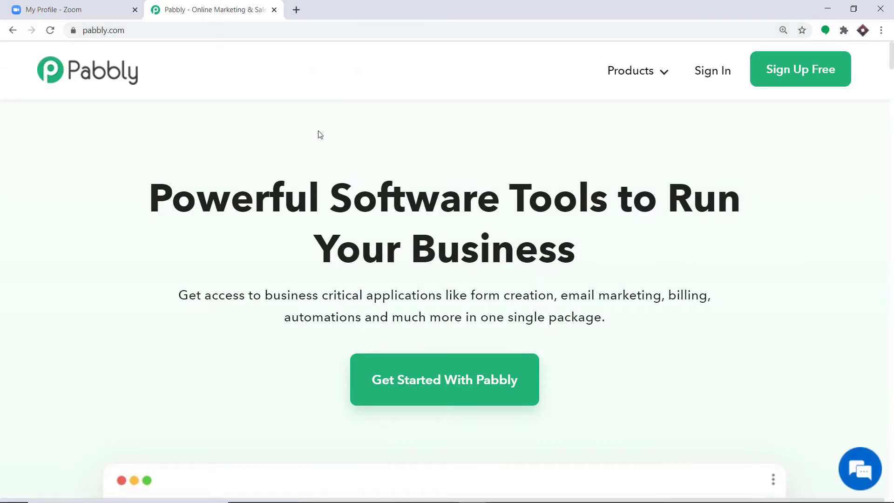
click(641, 76)
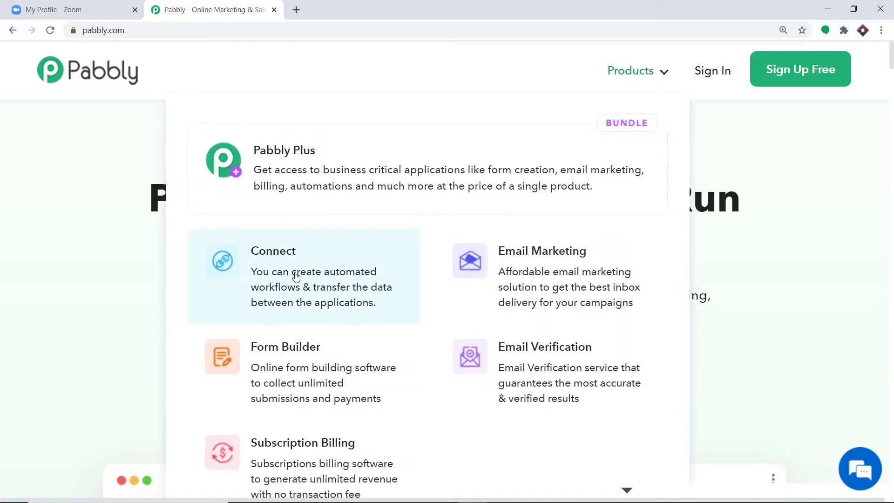
click(262, 275)
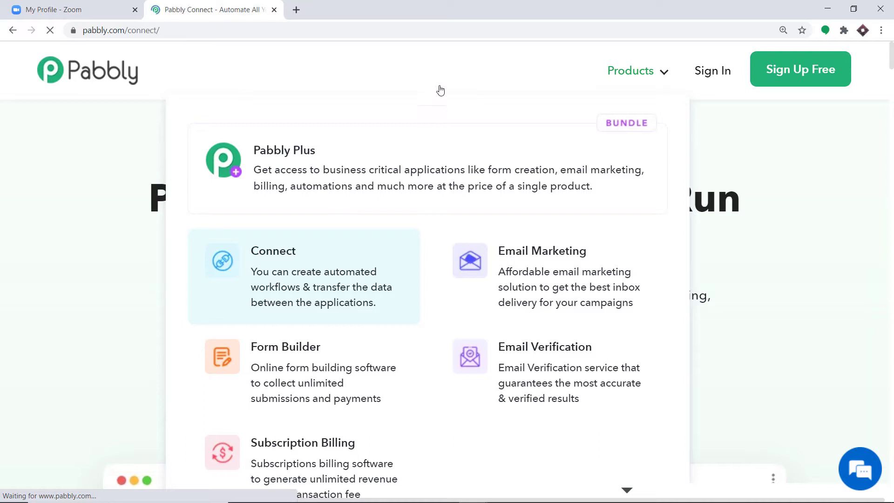
- Sign in to the Pabbly account and launch Connect with Access Now
click(710, 77)
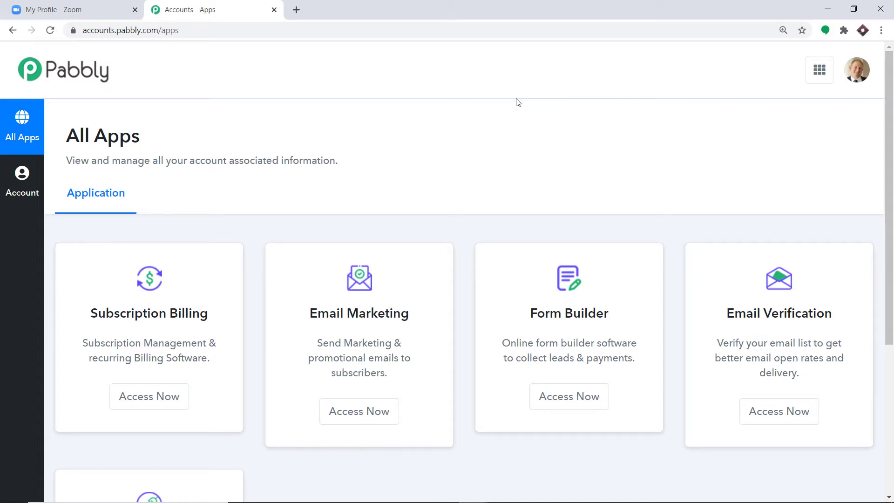
scroll(518, 102, down, 5)
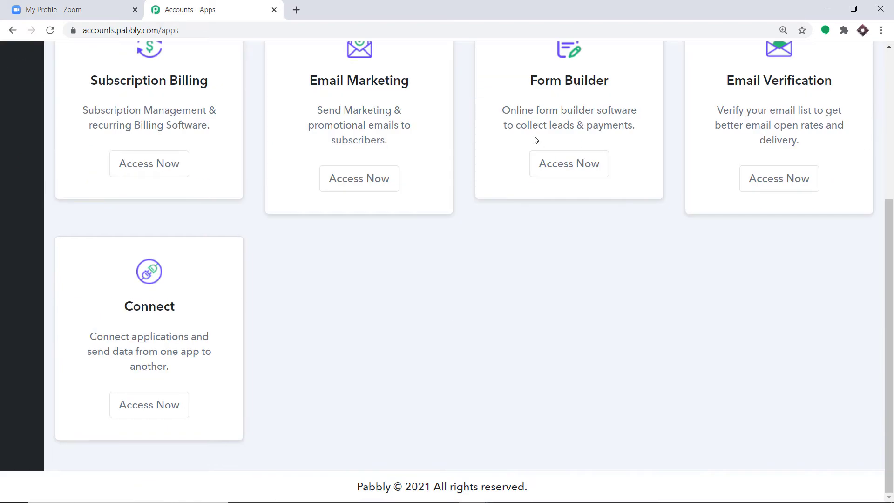
click(148, 404)
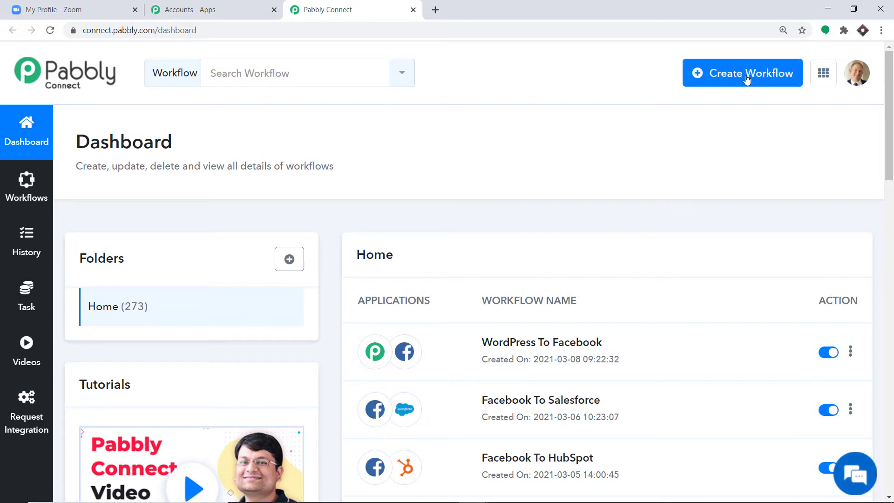
- Create a new workflow with the name 'Zoom Integration'
click(746, 79)
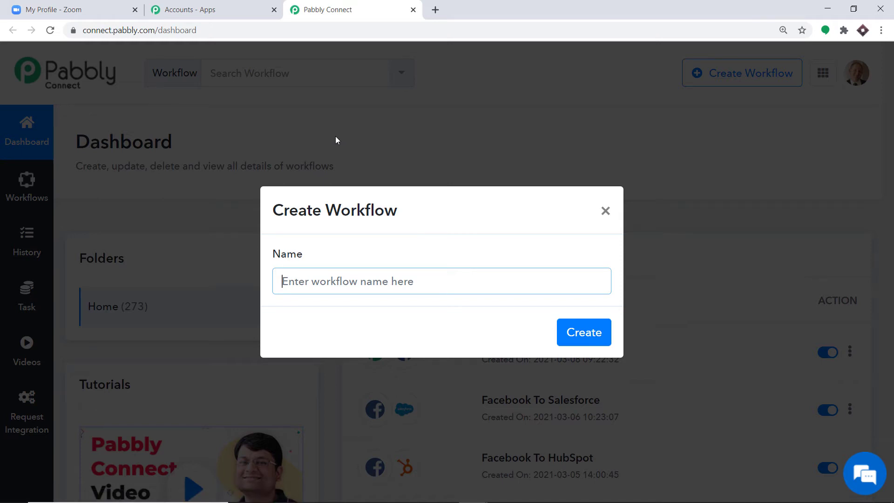
text(Z)
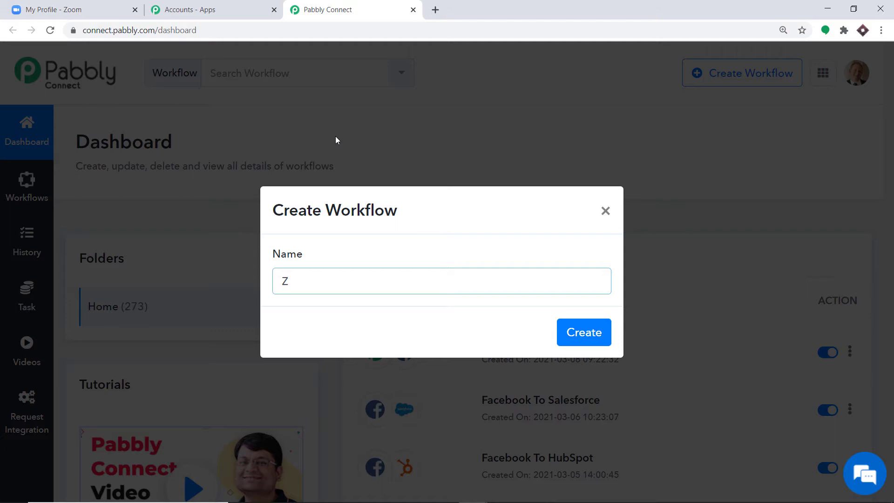
text(oom Integration)
click(575, 333)
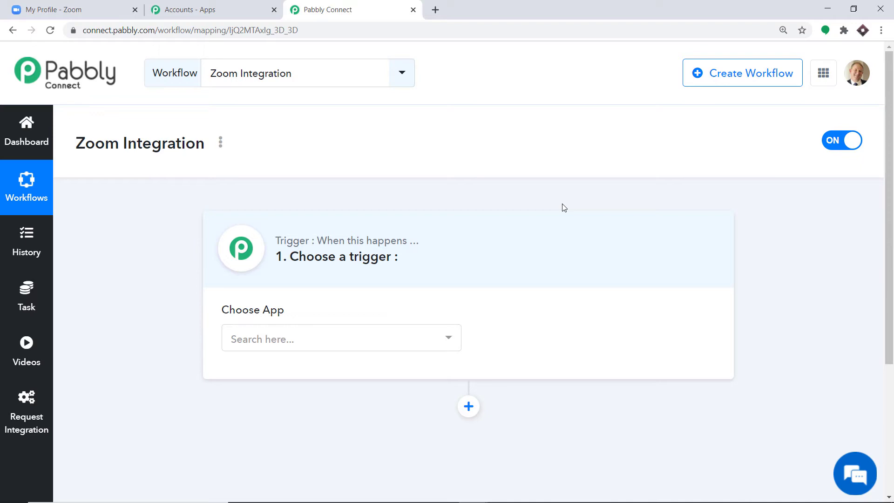
- Set the trigger app to Zoom with the Configure Webhooks event to reveal the webhook URL
click(329, 337)
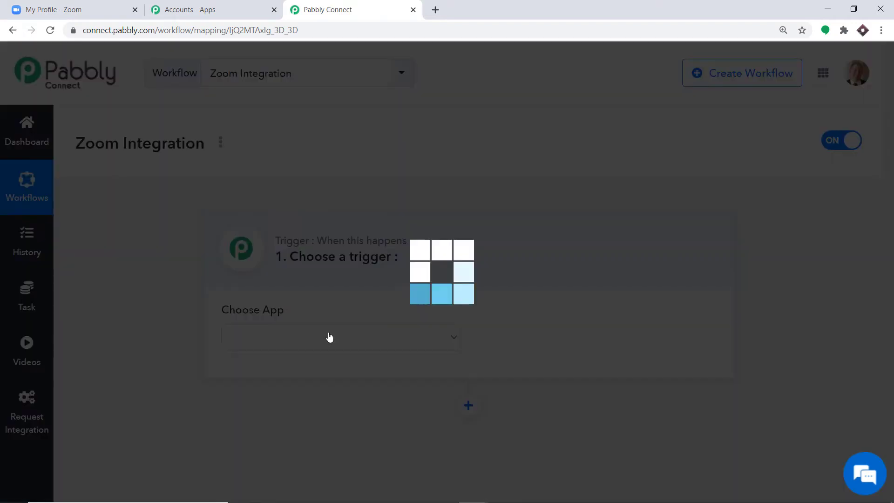
text(zo)
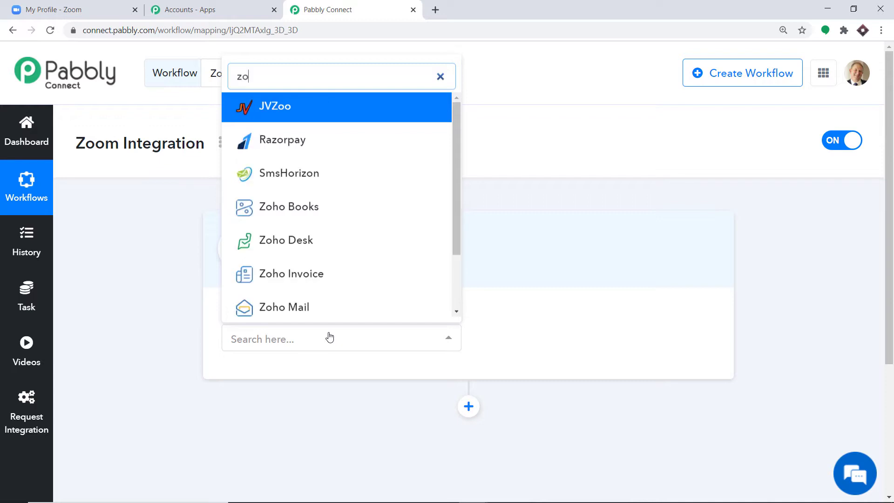
text(om)
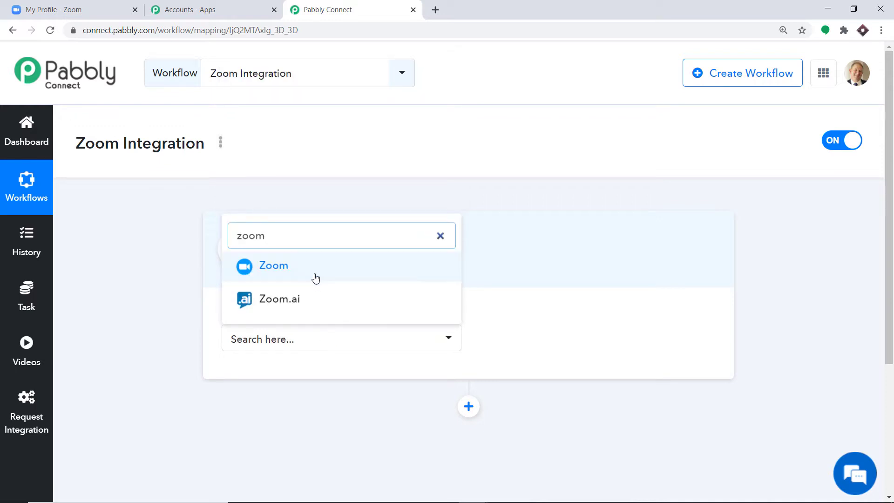
click(315, 268)
click(548, 335)
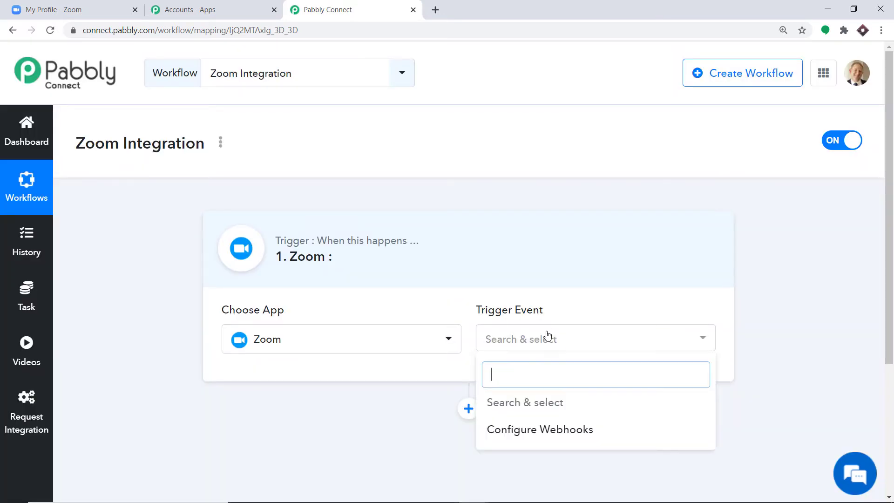
click(518, 437)
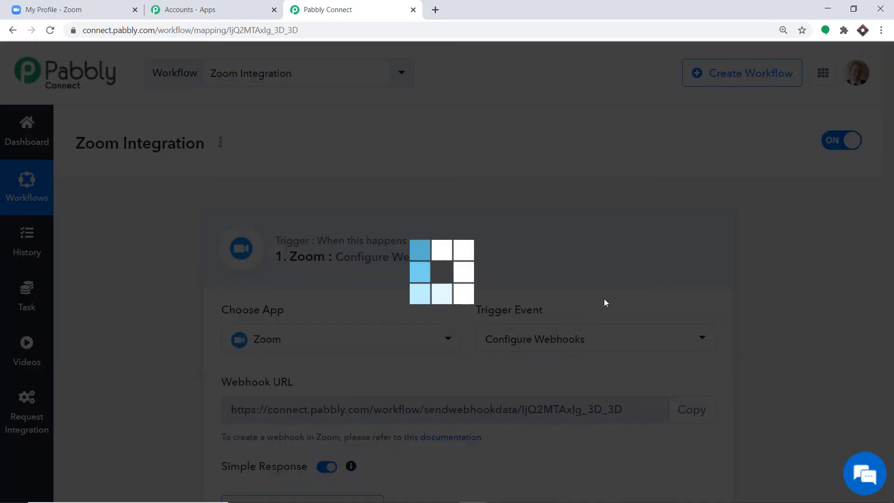
scroll(645, 214, down, 3)
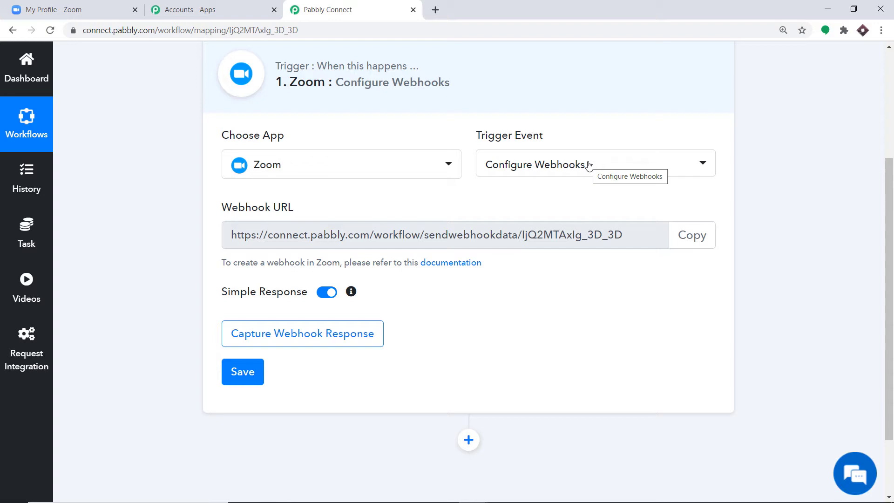
scroll(495, 206, up, 1)
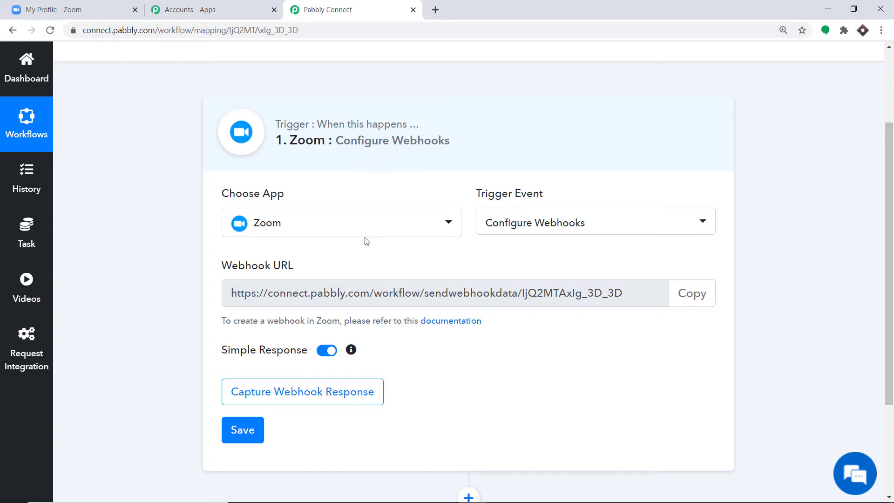
- From the Zoom profile, open Advanced > Integration and go to the App Marketplace
click(51, 5)
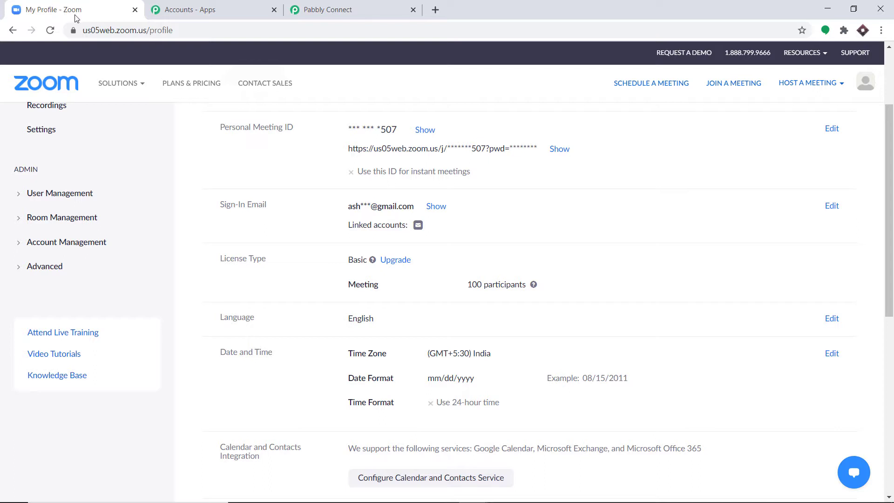
click(45, 272)
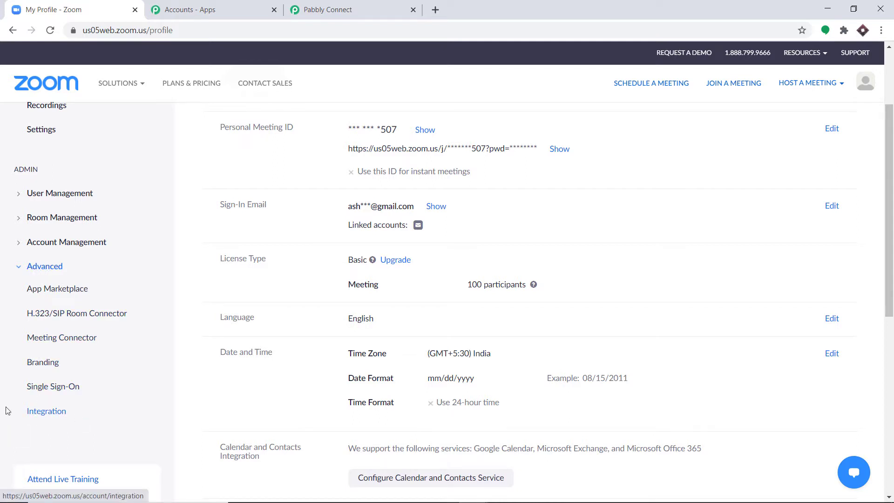
click(45, 412)
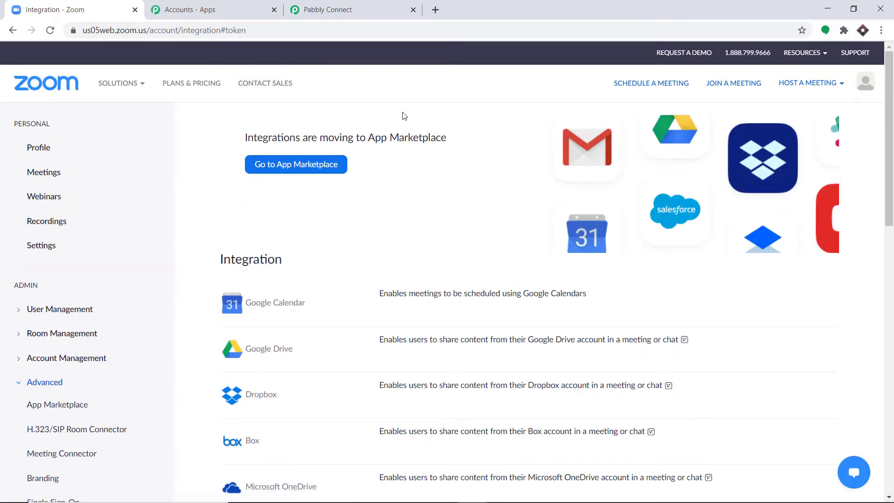
click(281, 174)
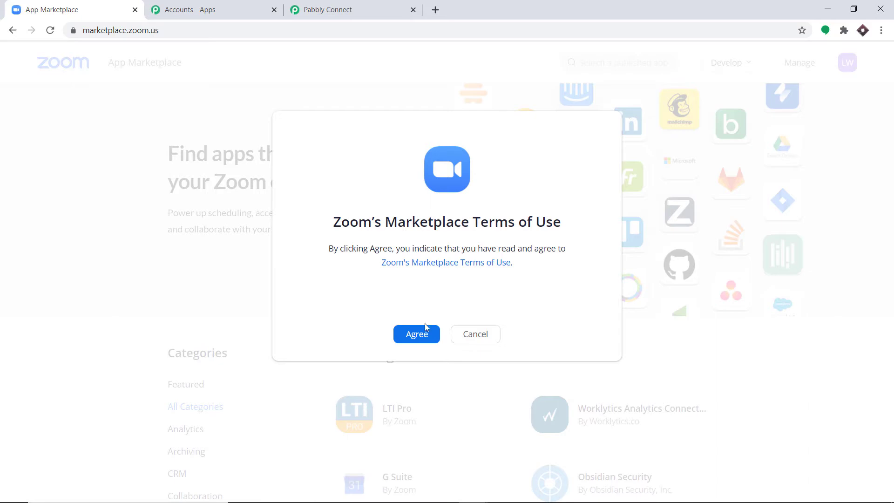
- Accept the Marketplace terms, choose Develop > Build App, and agree to the API license
click(424, 331)
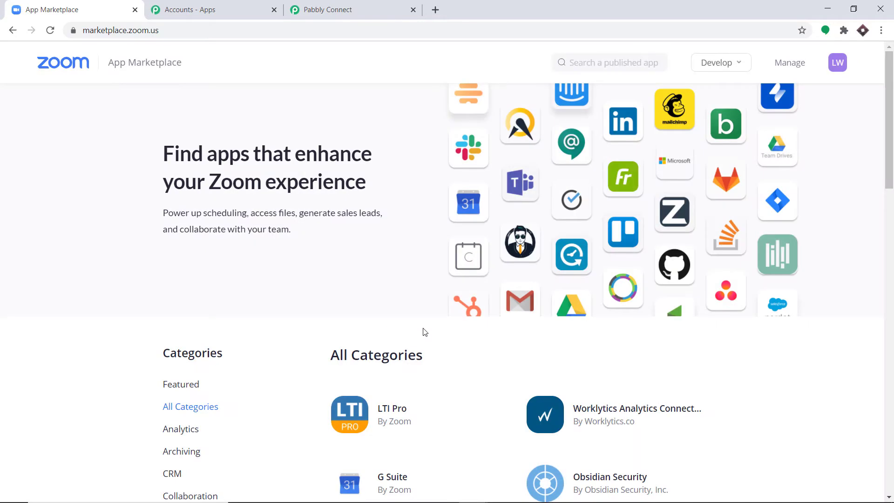
mouse_move(731, 66)
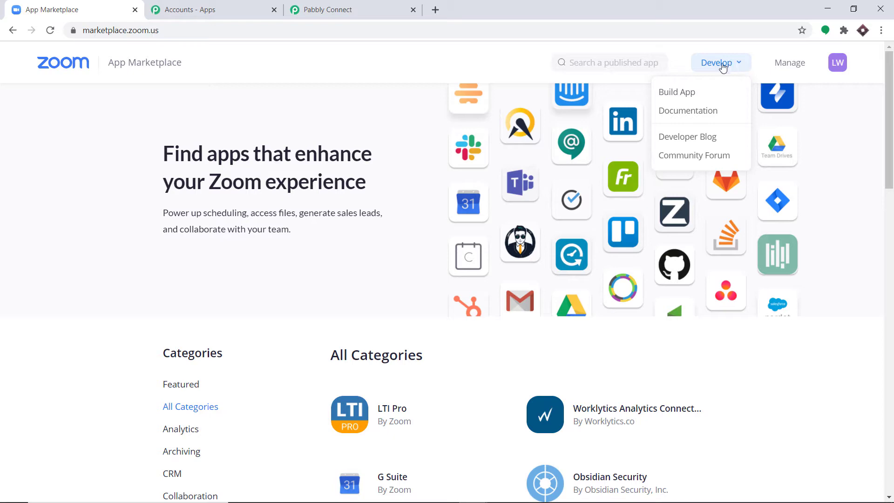
click(708, 97)
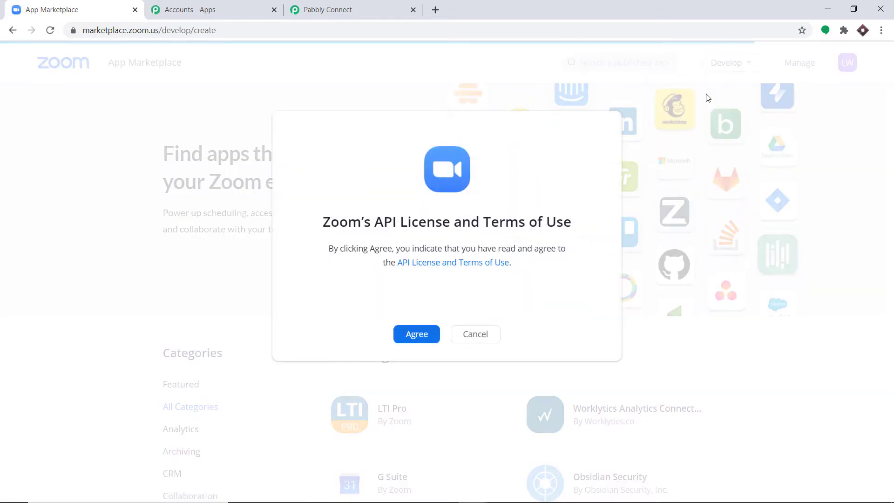
click(425, 331)
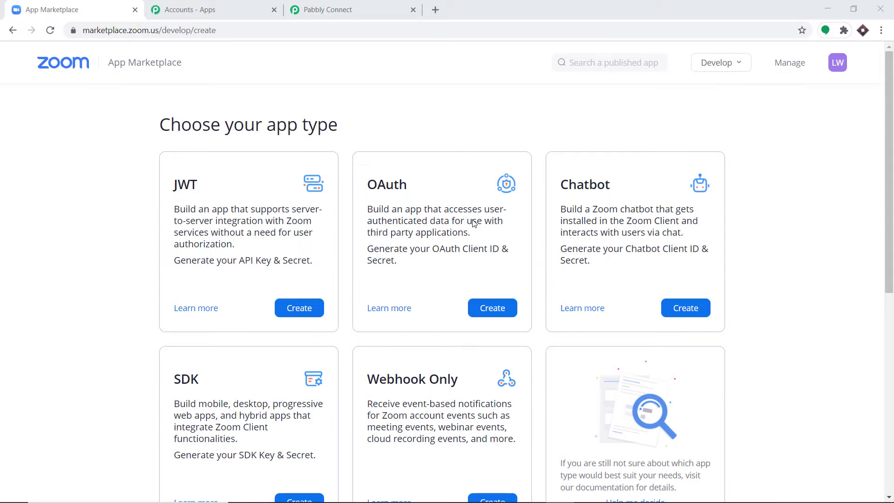
- Create a JWT app named 'ZOOM 1'
click(285, 310)
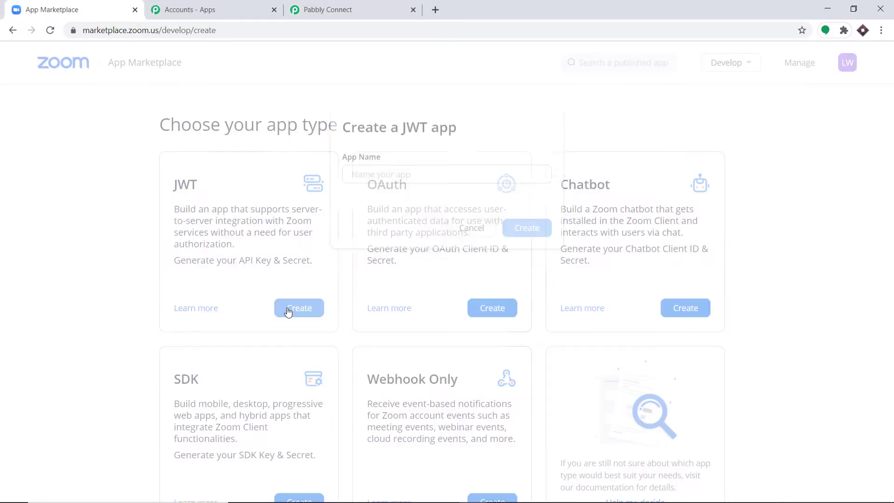
click(388, 181)
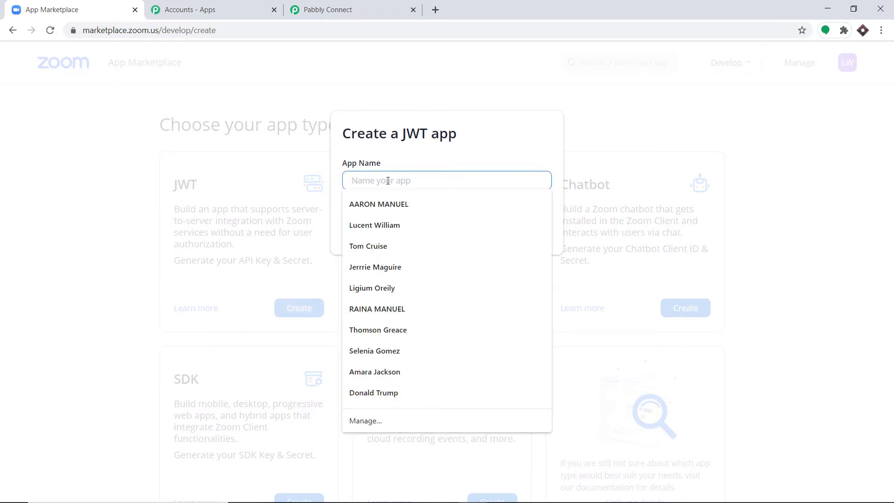
text(ZOOM 1)
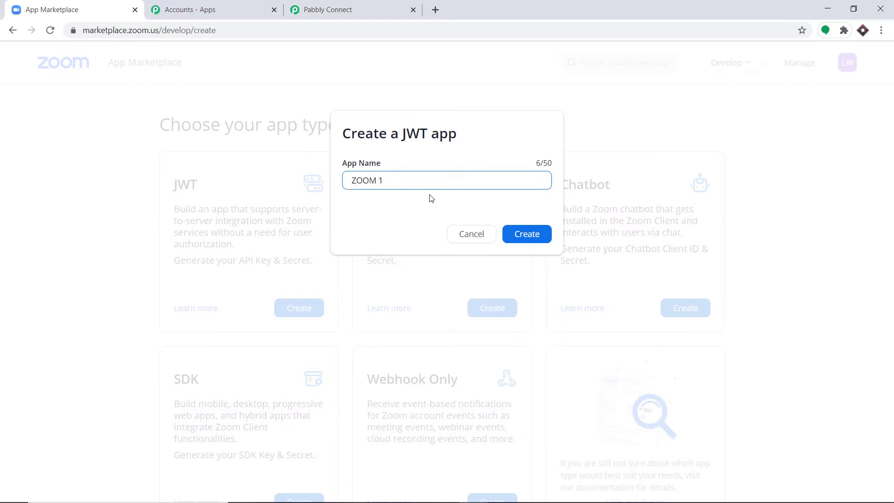
click(528, 235)
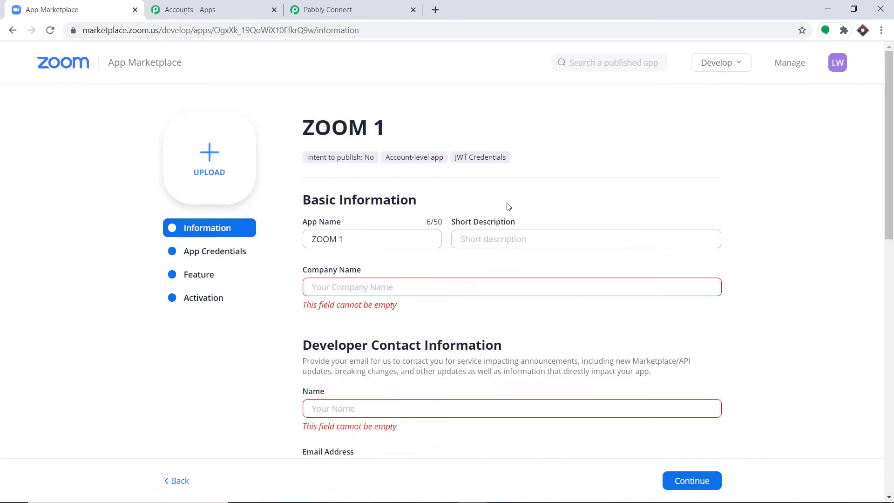
scroll(352, 202, down, 1)
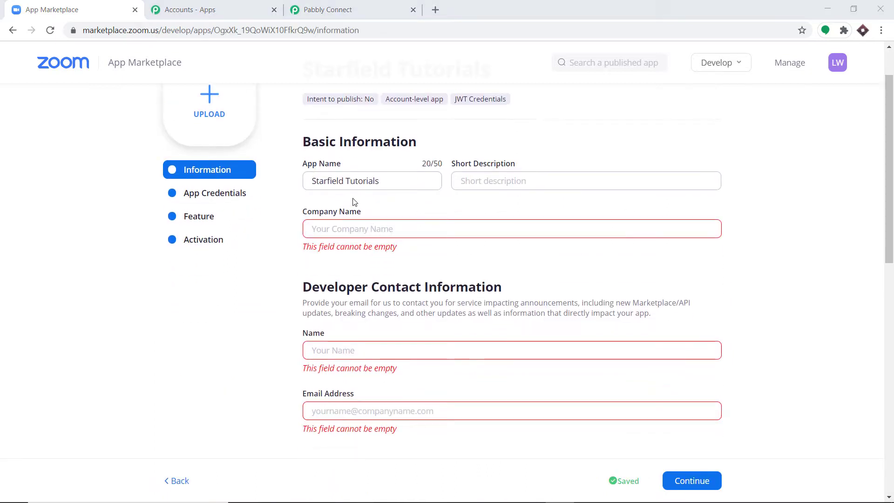
scroll(353, 202, up, 1)
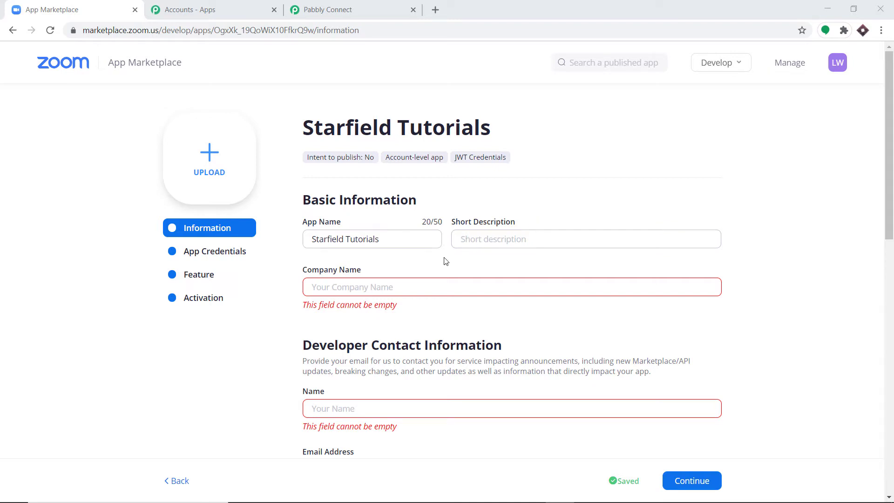
- Enter Starbucks as the app's company name
click(337, 288)
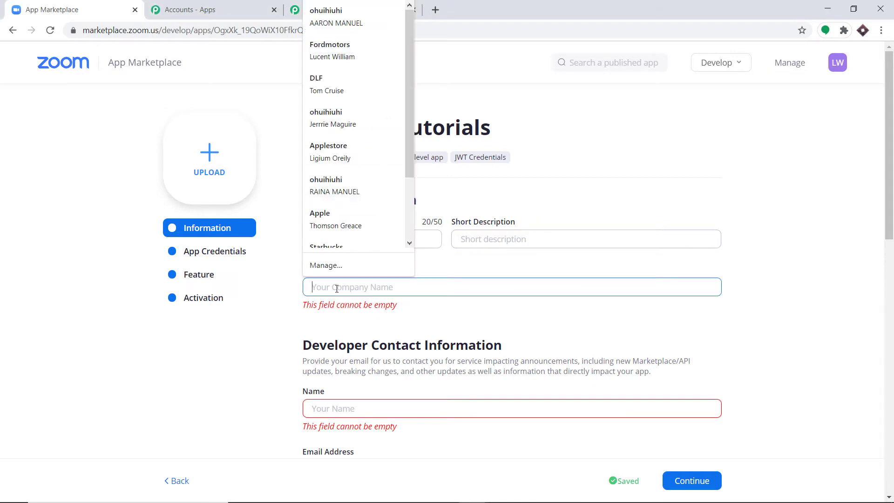
text(Starbuck)
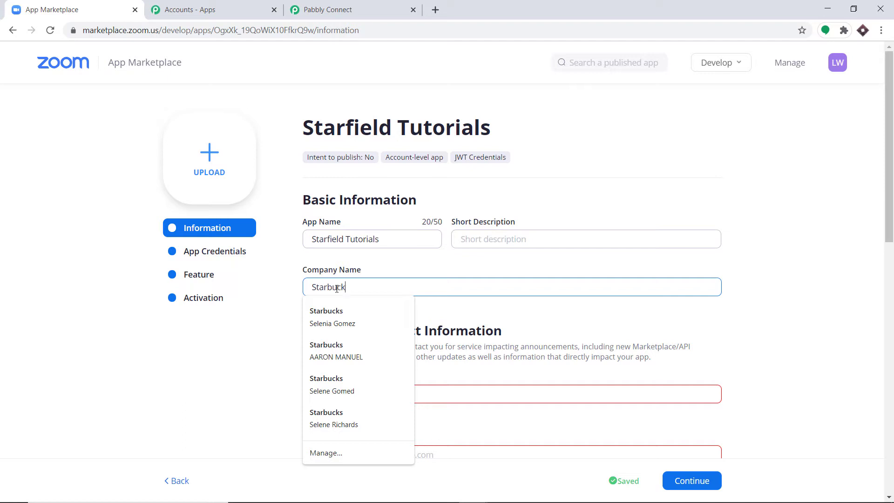
text(s)
key(Escape)
scroll(399, 319, down, 1)
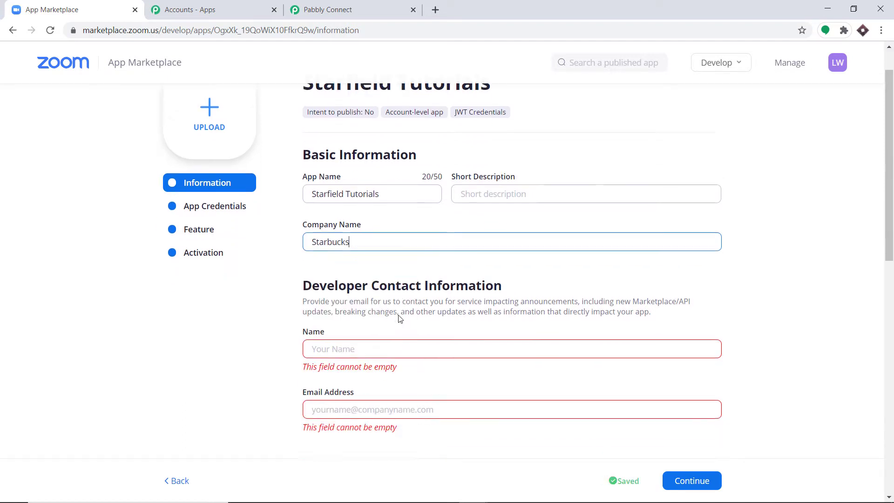
scroll(399, 319, down, 1)
- Fill in the developer contact name and e-mail address fields
click(320, 338)
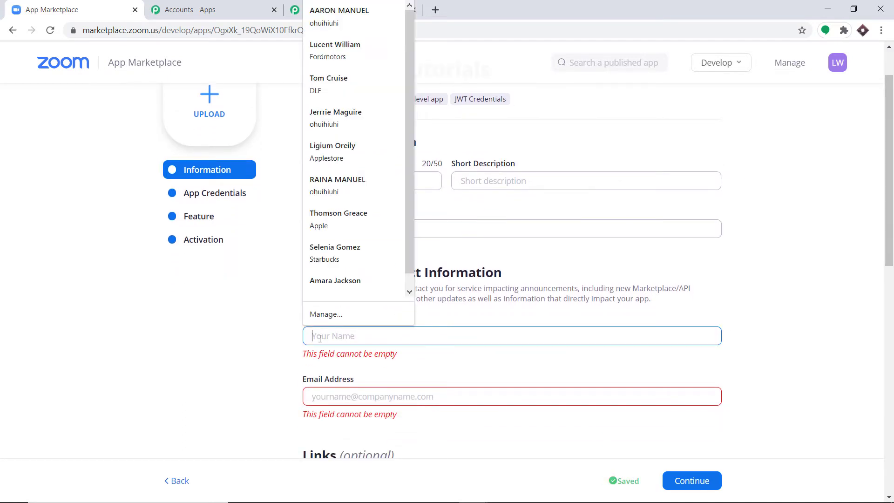
text(Elon Mus)
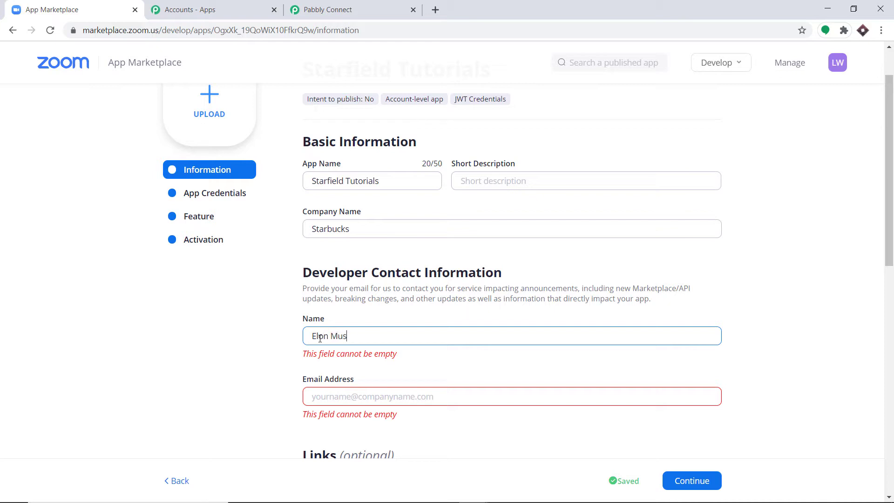
text(k)
click(330, 389)
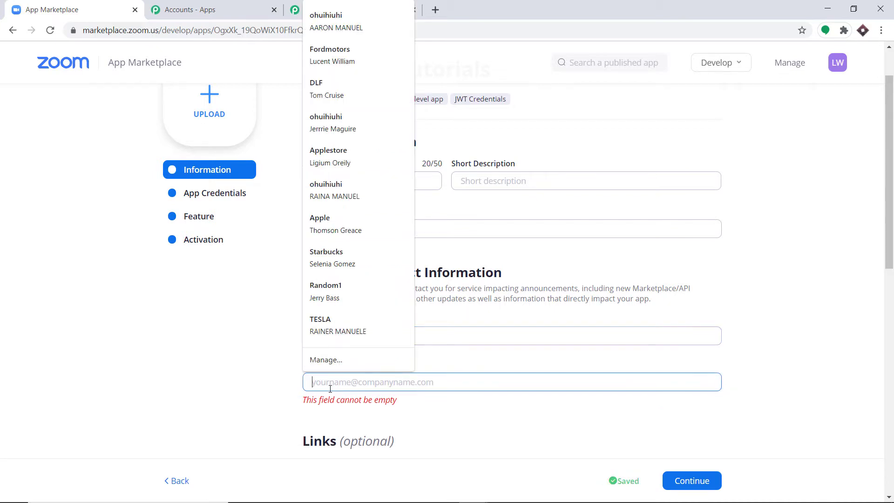
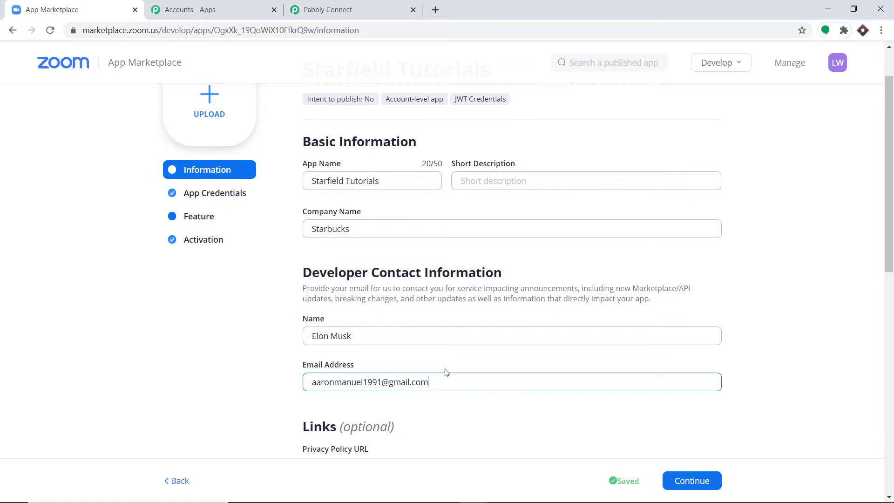
scroll(446, 371, down, 4)
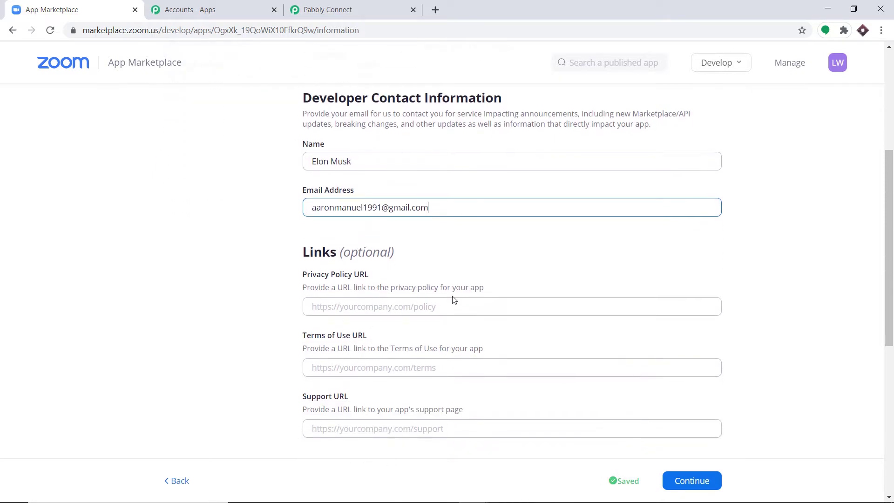
scroll(453, 300, down, 1)
scroll(379, 237, down, 1)
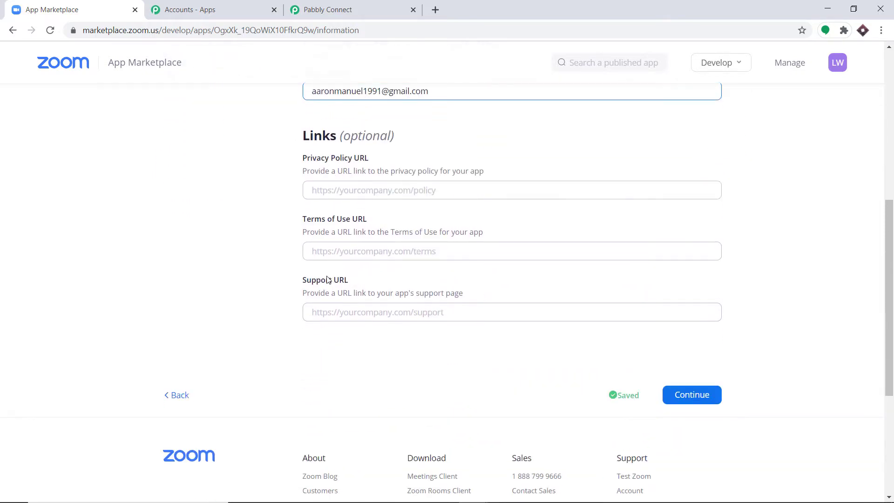
scroll(441, 314, up, 1)
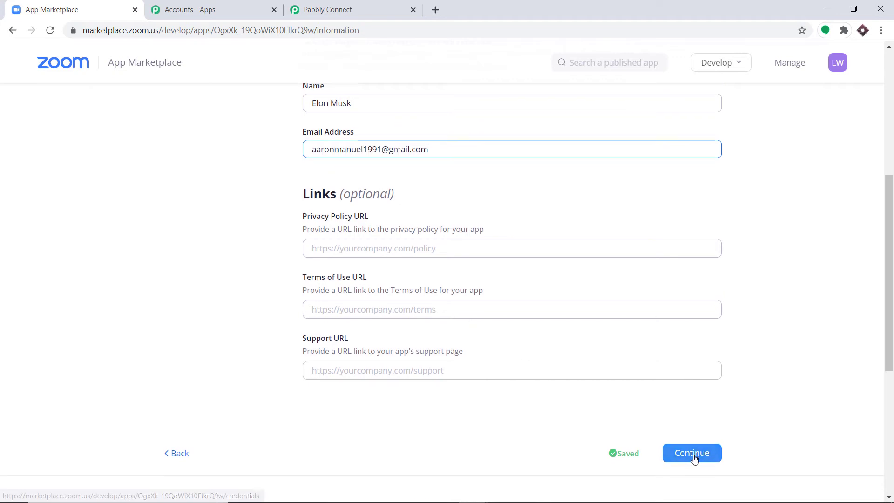
- Continue past the app credentials to the Feature page
click(682, 453)
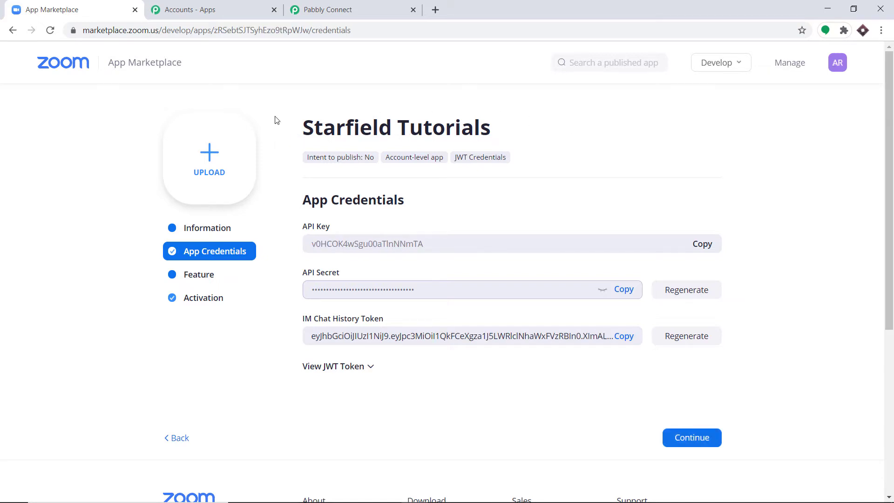
click(180, 279)
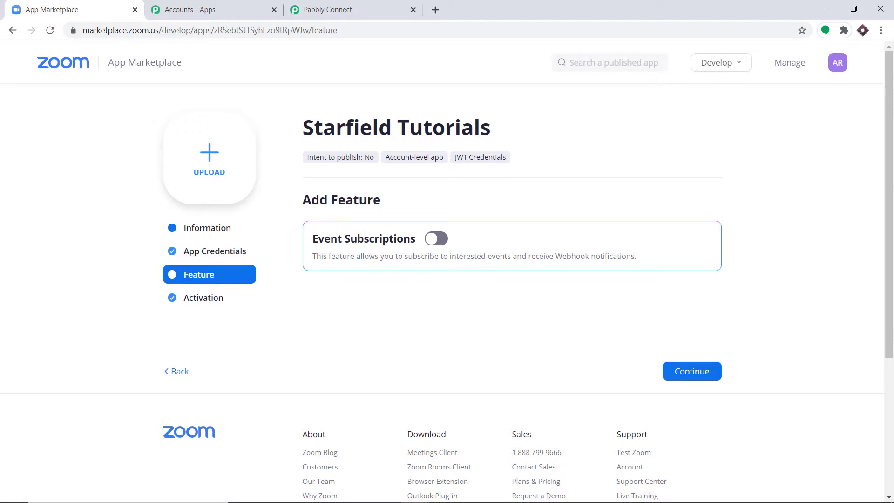
- Turn on Event Subscriptions and add one named 'Join Link On WhatsApp'
click(380, 236)
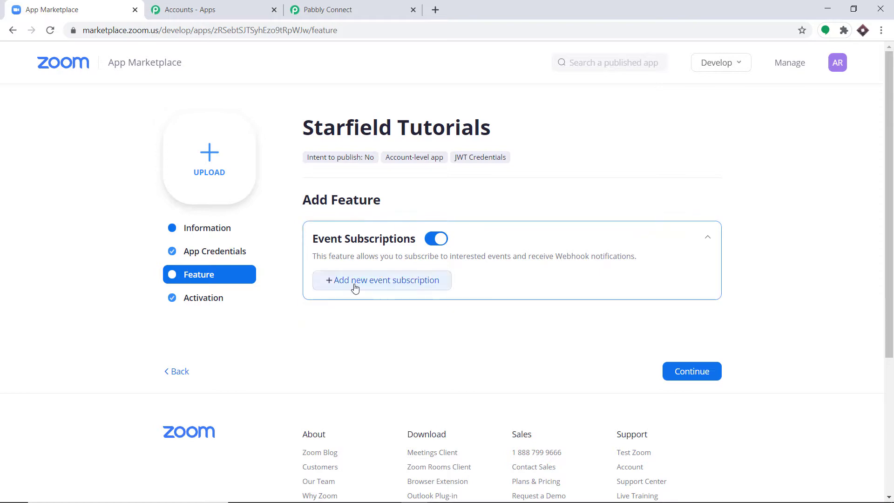
click(355, 282)
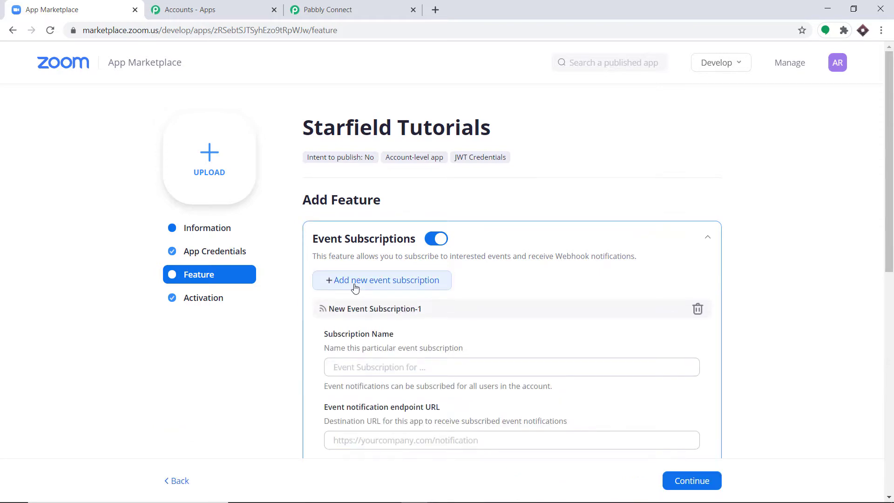
scroll(358, 270, down, 2)
click(355, 250)
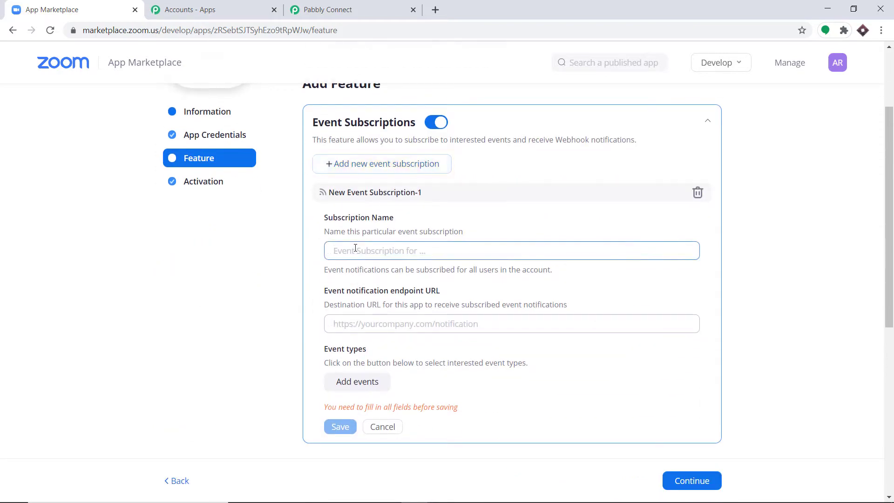
text(J)
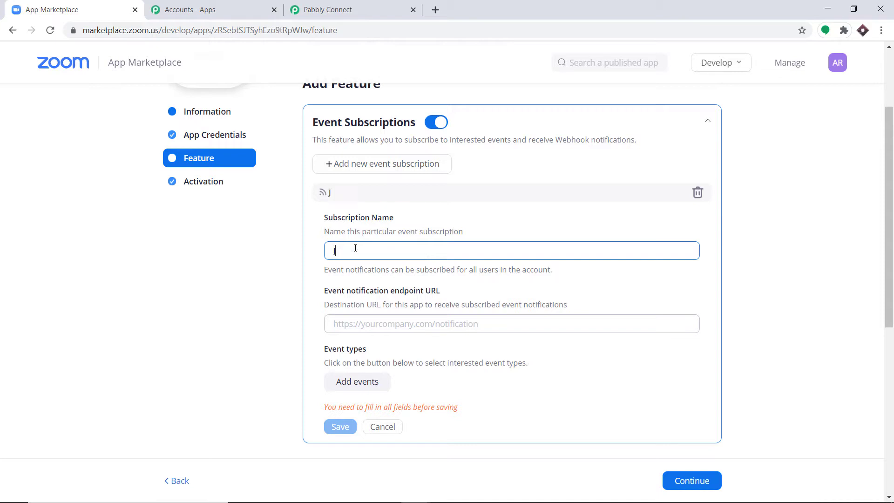
text(oin Link On WhatA)
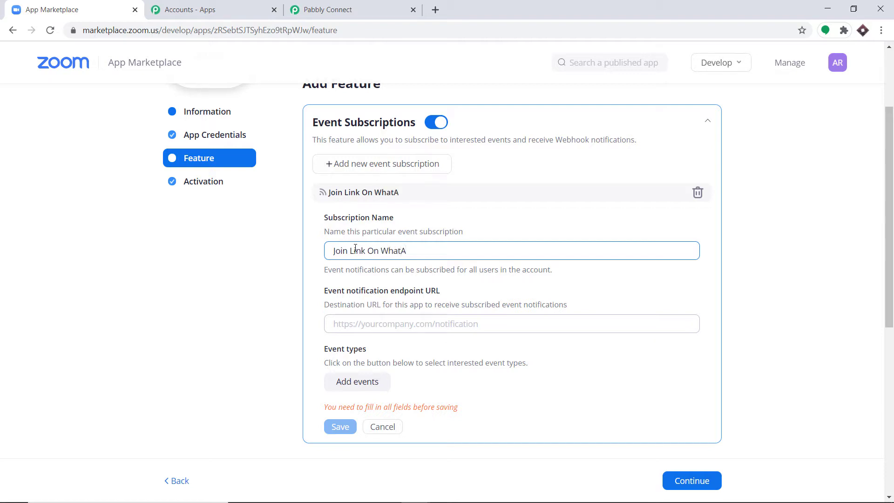
text(pp)
click(402, 251)
text(s)
scroll(474, 203, down, 3)
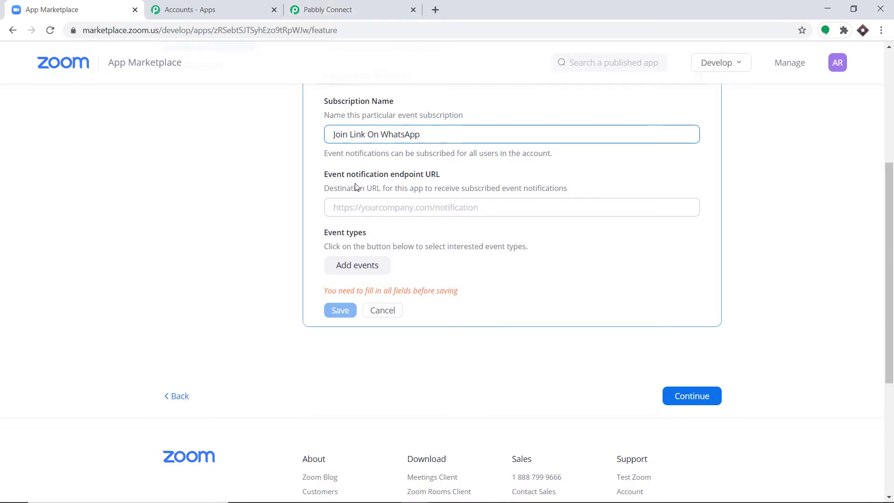
- Paste Pabbly's webhook URL into Zoom's event notification endpoint URL field
click(368, 5)
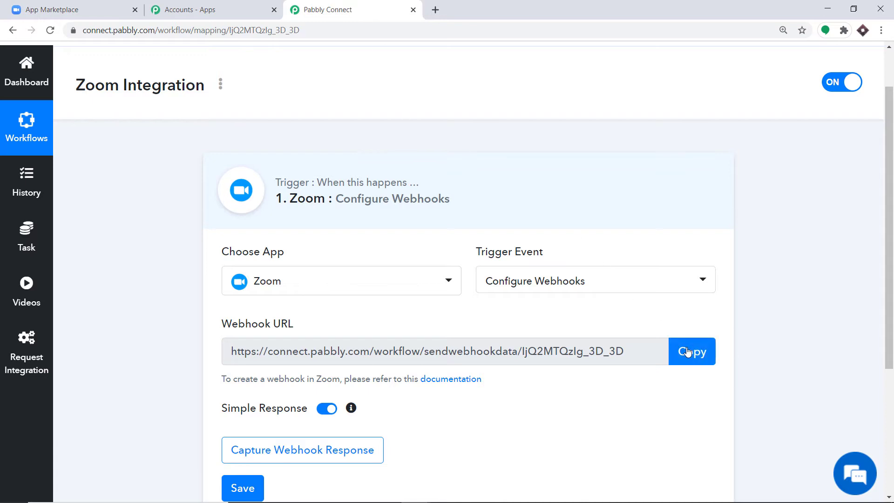
click(688, 353)
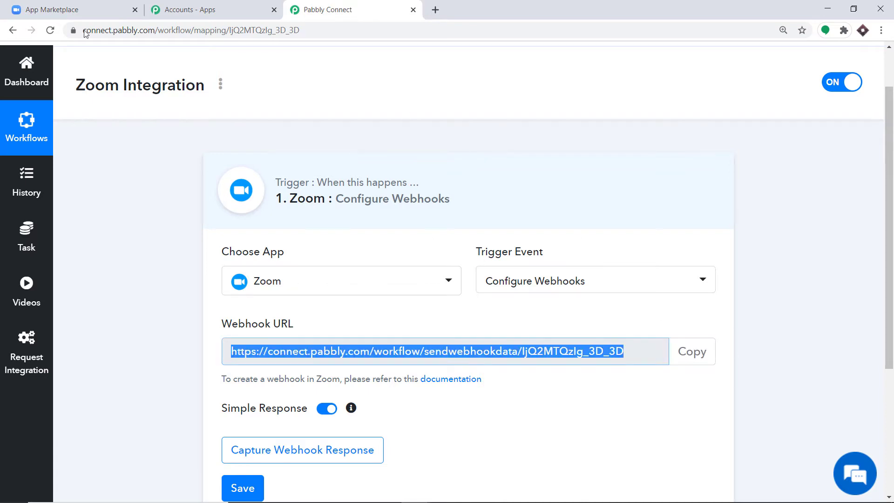
click(70, 9)
right_click(435, 209)
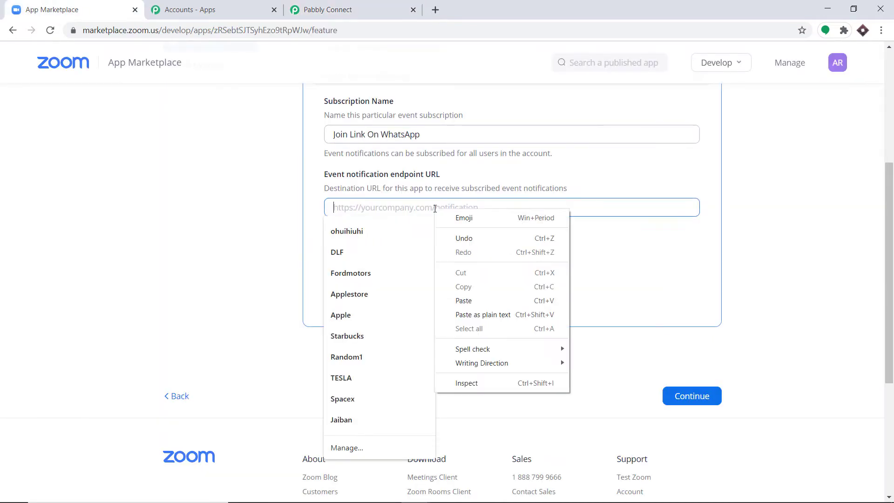
click(472, 299)
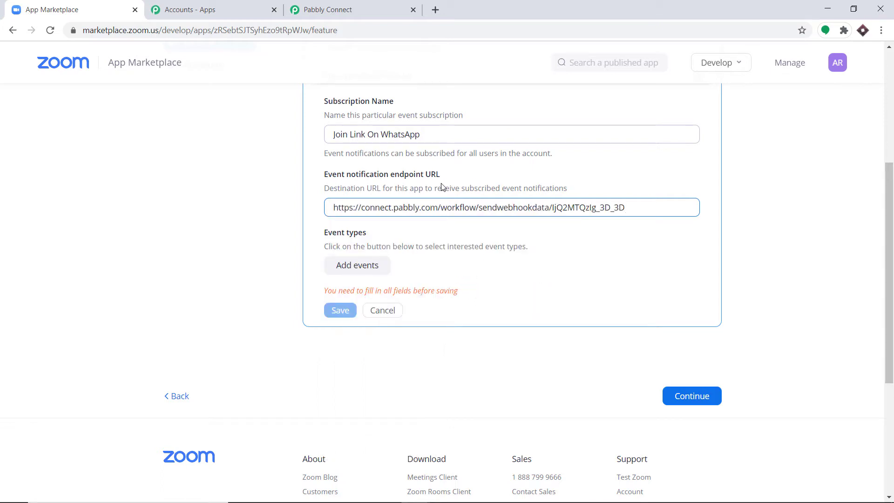
click(365, 269)
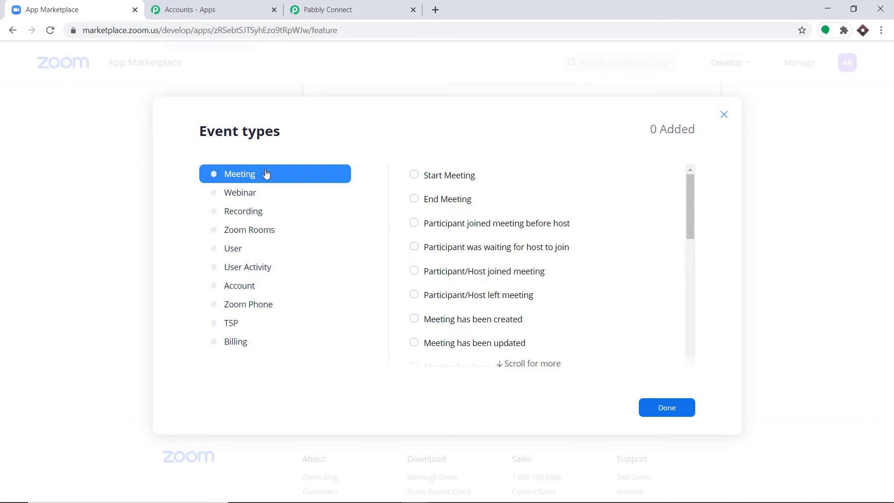
- Add the 'Meeting Registration has been created' event, save the subscription, and continue to Activation
scroll(465, 203, down, 3)
scroll(470, 215, down, 1)
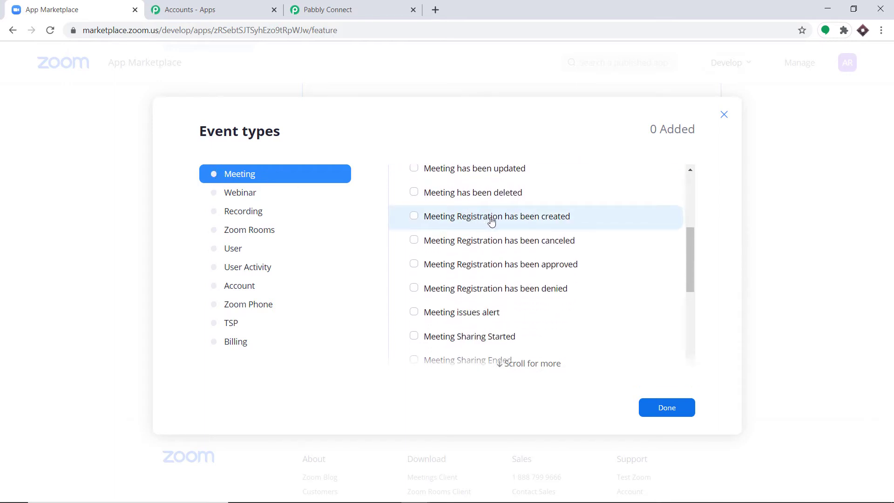
click(491, 221)
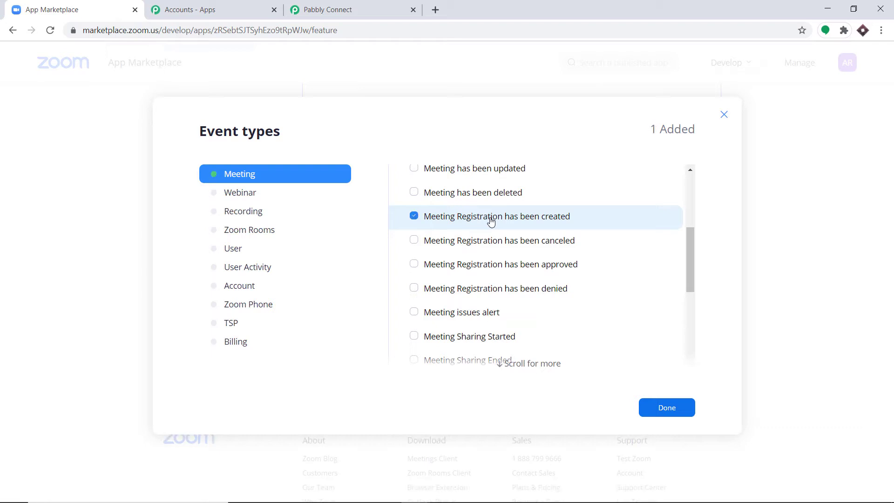
click(667, 408)
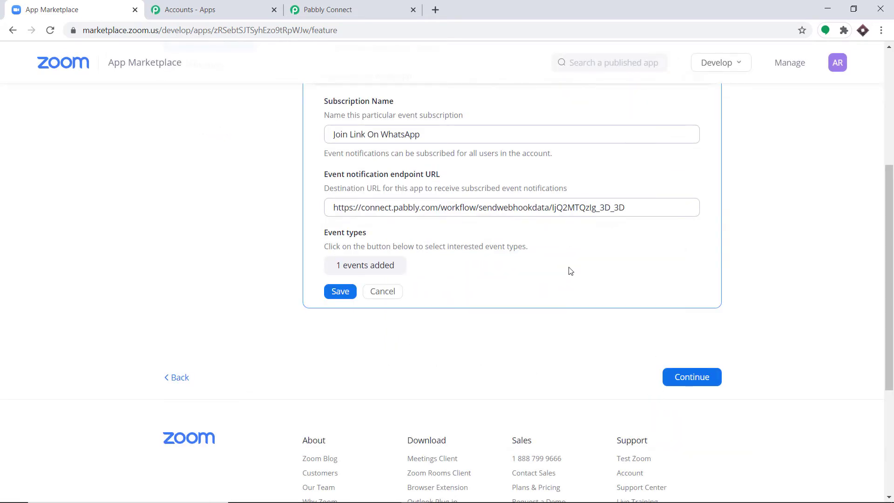
click(337, 292)
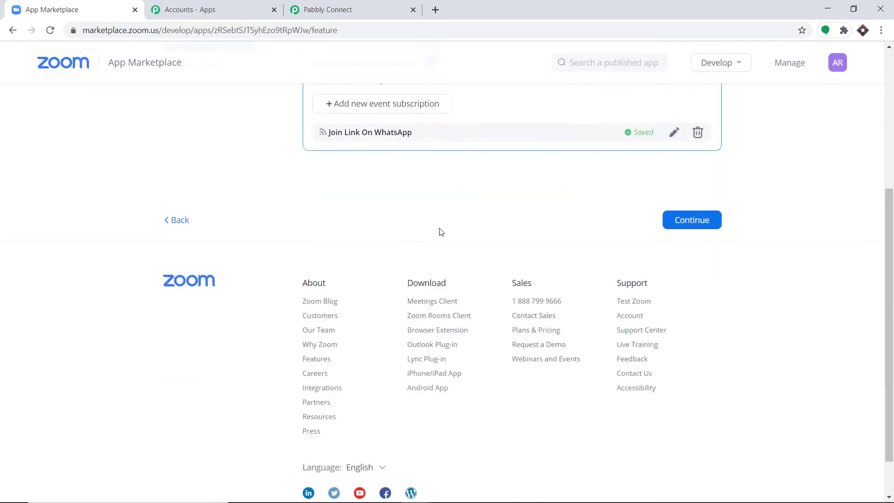
scroll(651, 256, up, 4)
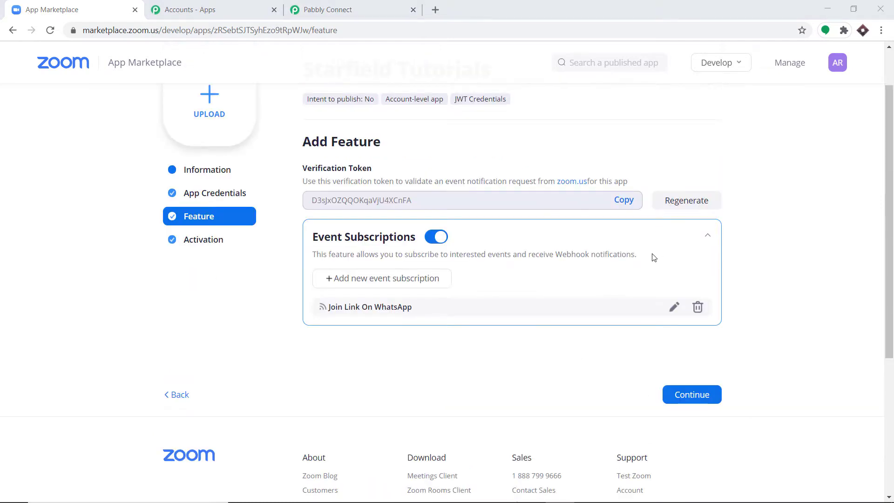
click(697, 396)
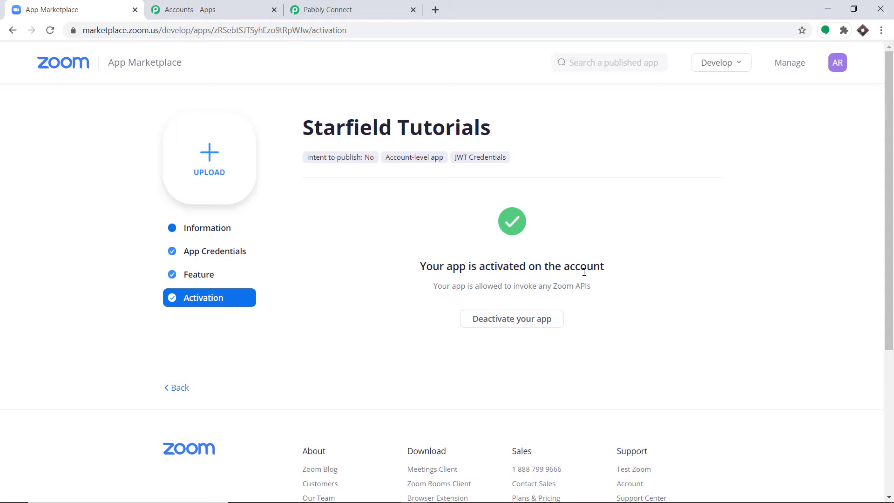
- Start capturing the Zoom trigger's webhook response in Pabbly Connect and open a blank browser tab
click(366, 6)
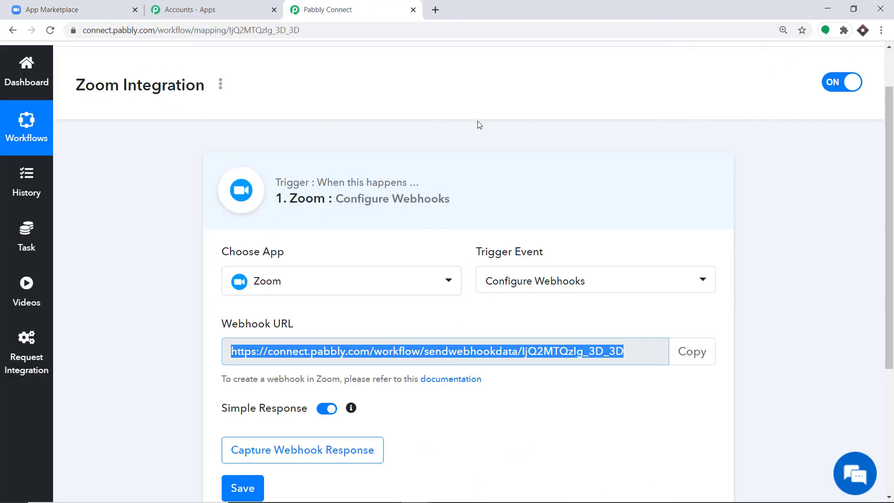
scroll(479, 125, down, 3)
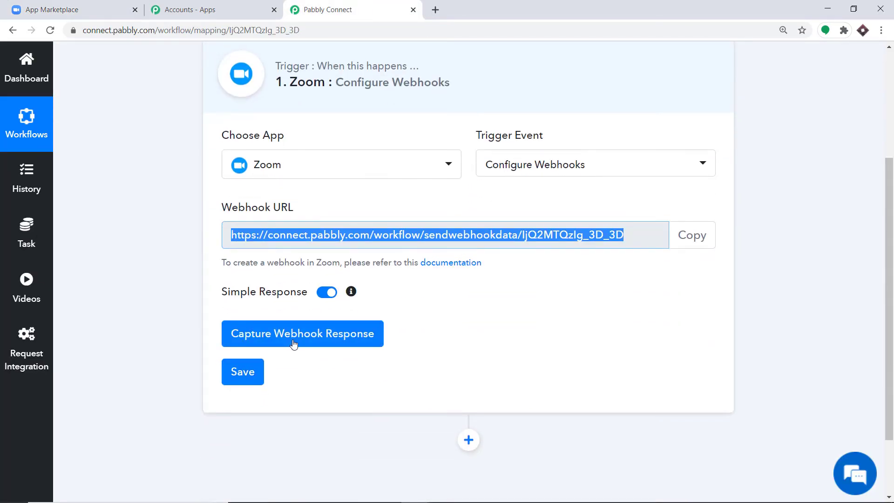
click(293, 344)
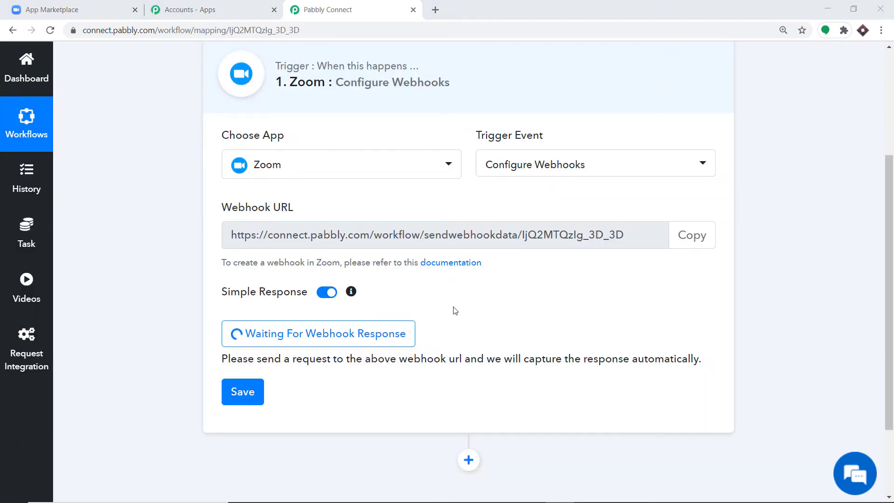
click(435, 9)
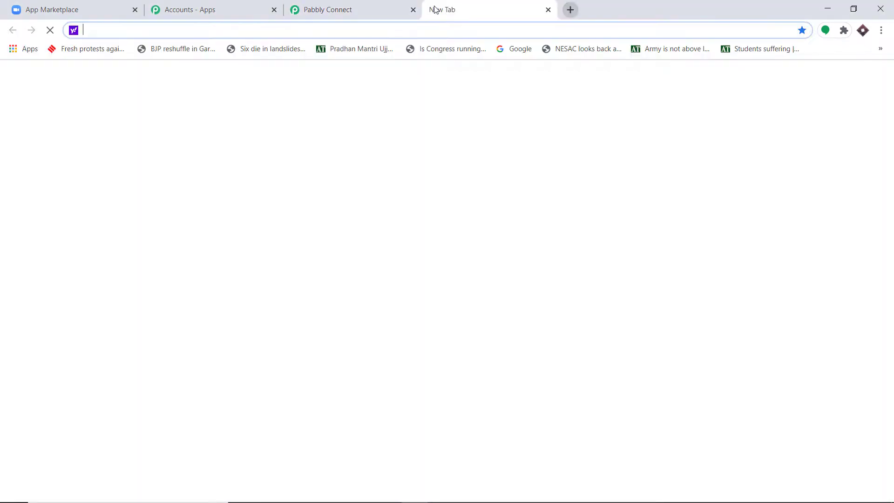
- Go to Zoom's meetings page and start a new meeting titled 'Biology Lecture'
key(ctrl+v)
key(Return)
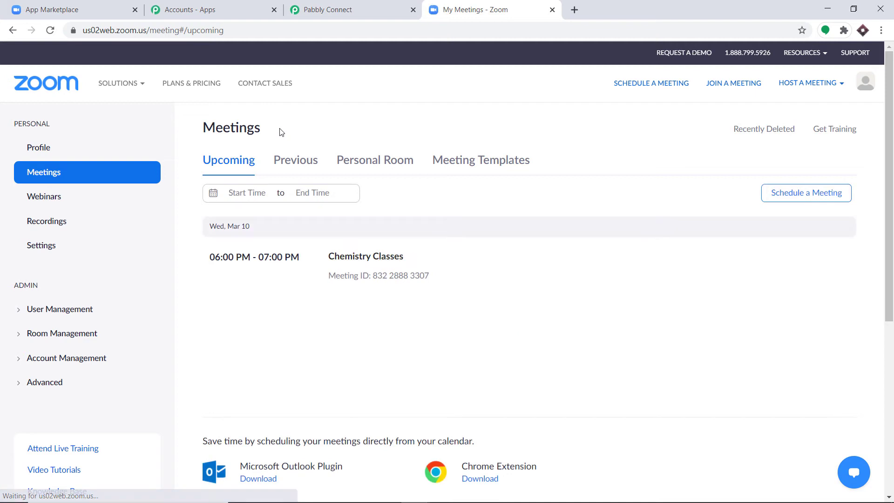
click(786, 197)
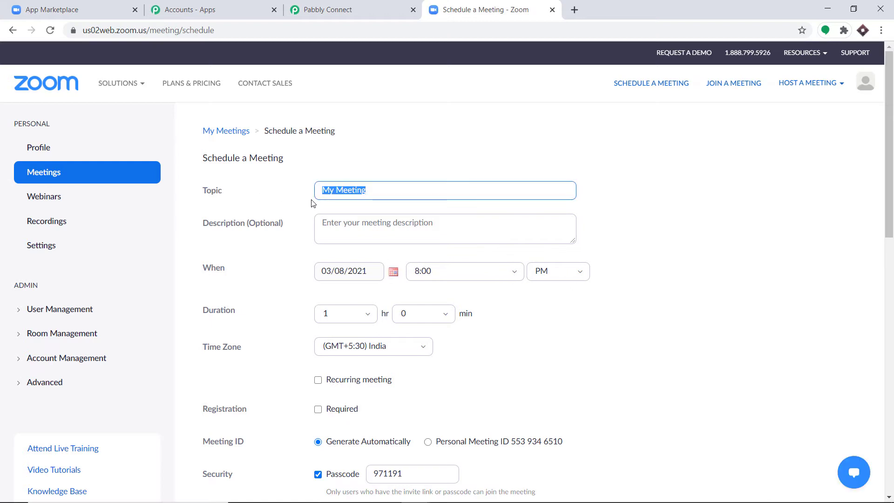
key(BackSpace)
text(Biology Le)
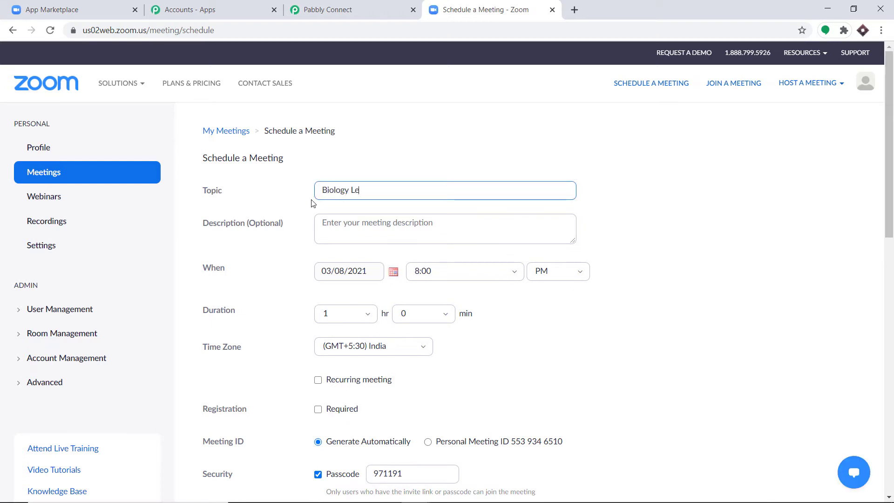
text(cture)
- Set the meeting date to 10 March 2021 and turn host and participant video on
scroll(312, 204, down, 3)
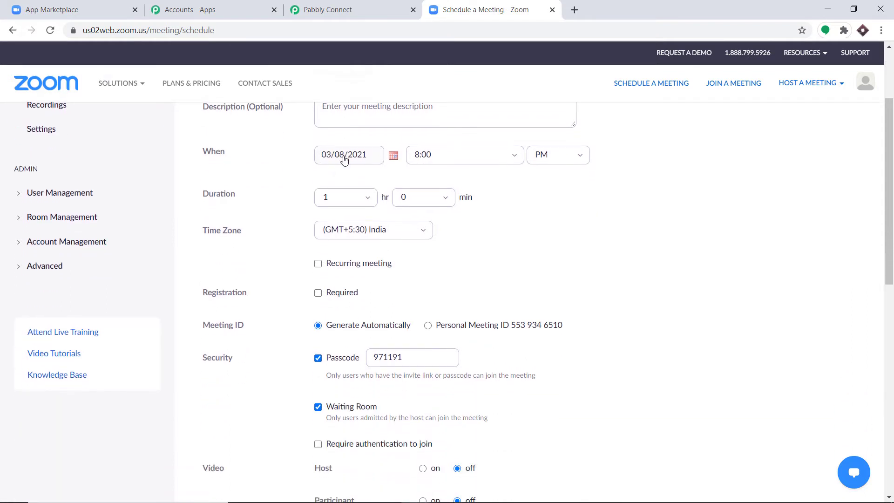
click(394, 155)
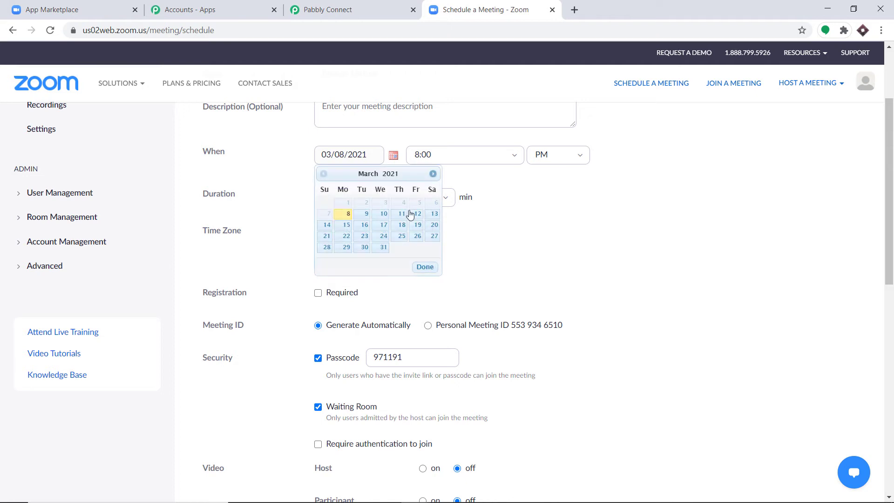
click(383, 213)
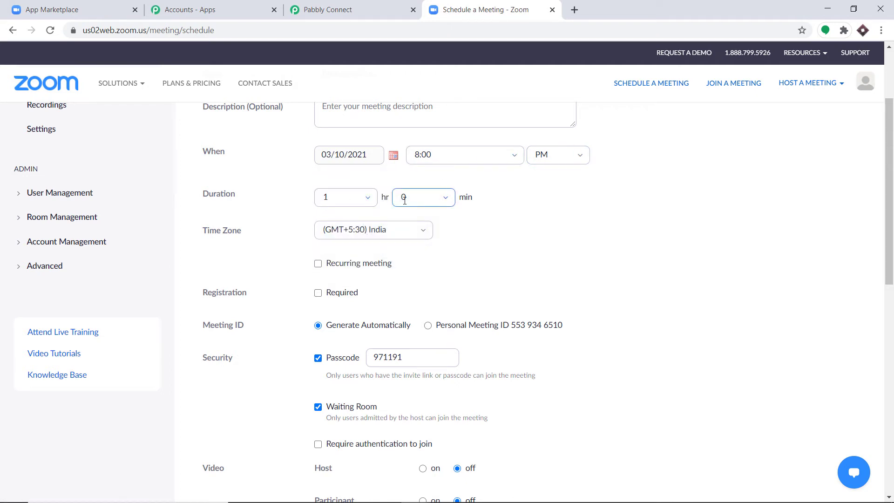
scroll(405, 200, down, 1)
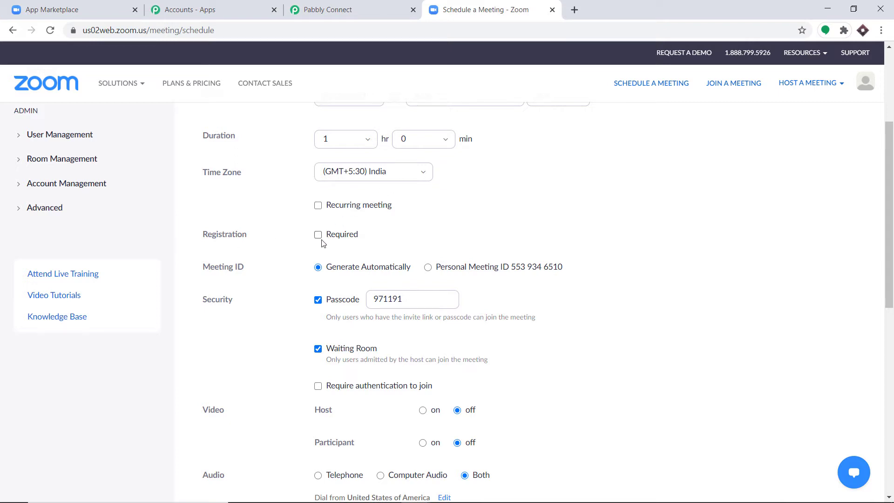
scroll(379, 213, down, 1)
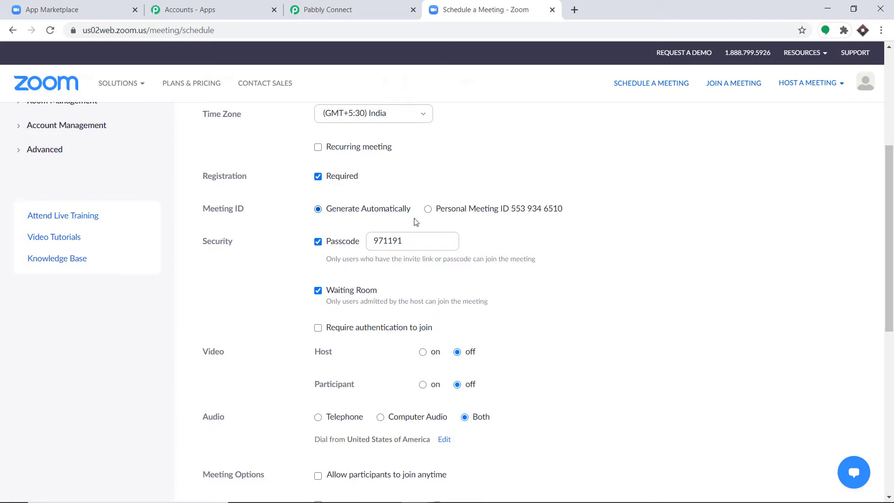
scroll(440, 214, down, 1)
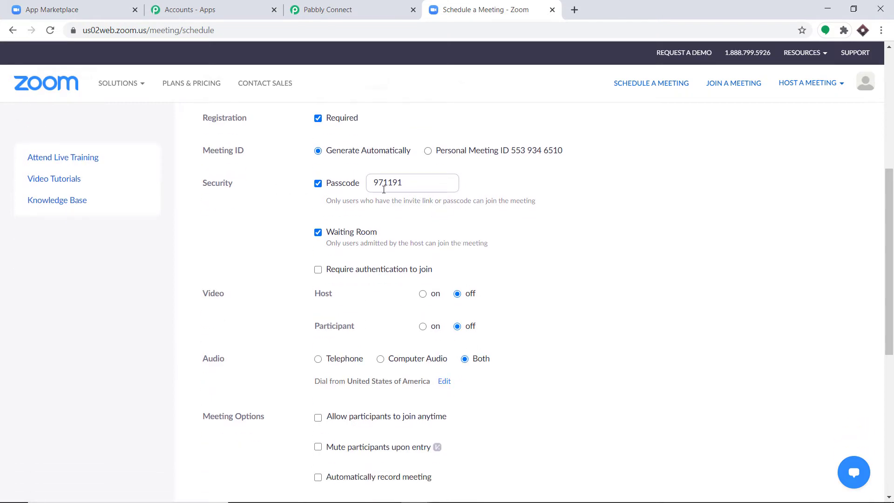
scroll(387, 188, down, 1)
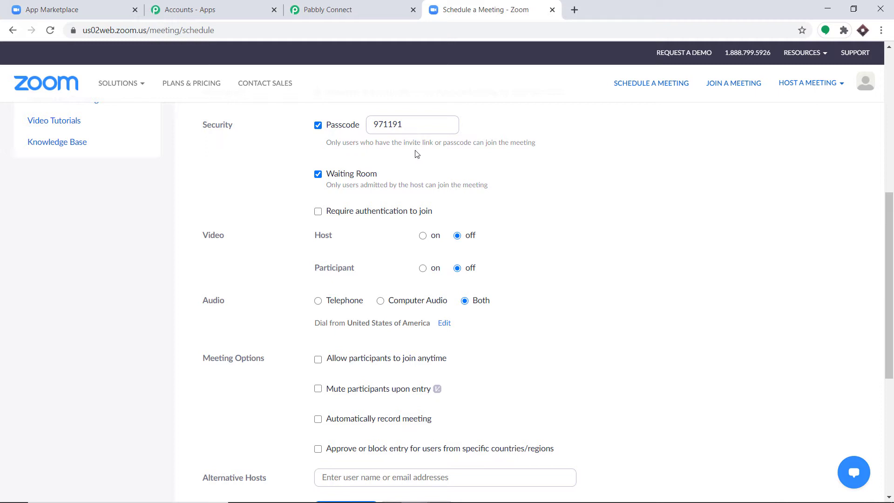
scroll(417, 154, down, 1)
click(423, 177)
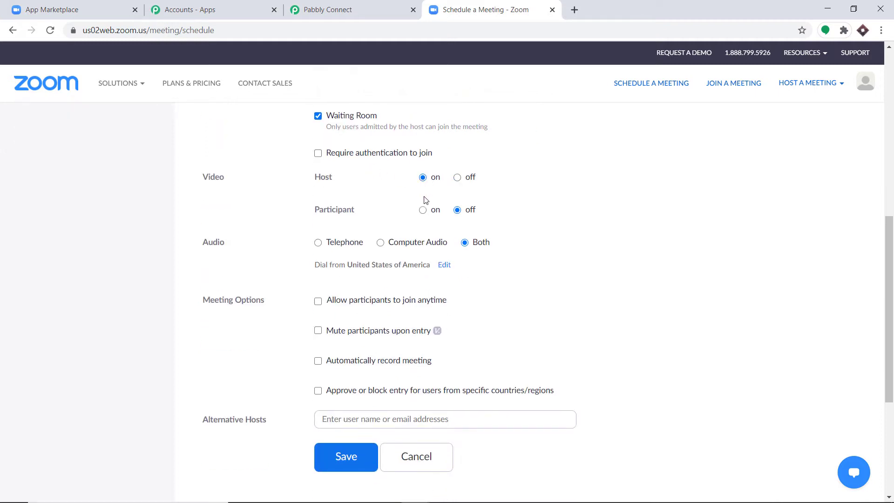
click(423, 210)
scroll(451, 205, down, 1)
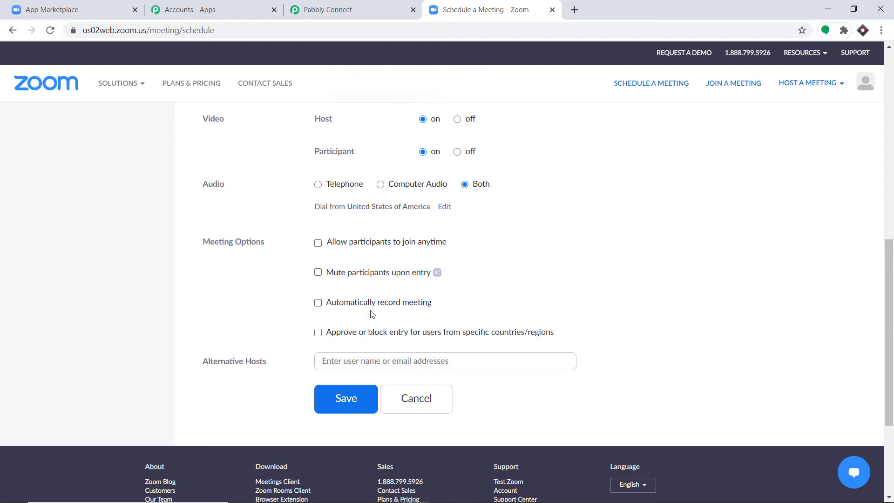
- Save the Biology Lecture meeting, open its registration link, then return to the meeting details
click(347, 406)
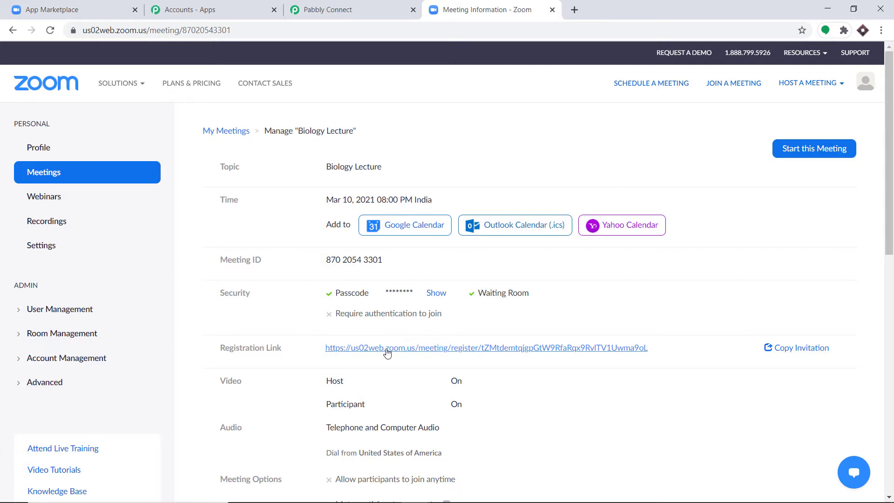
click(357, 352)
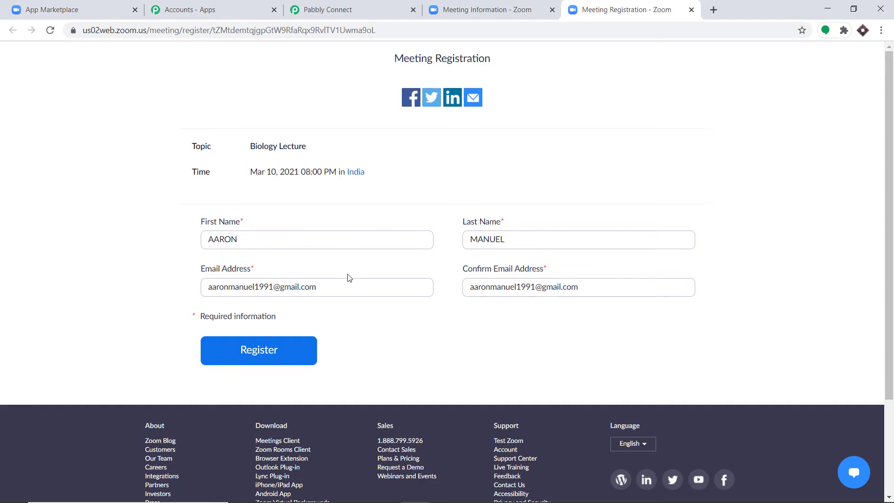
click(495, 10)
scroll(535, 132, down, 9)
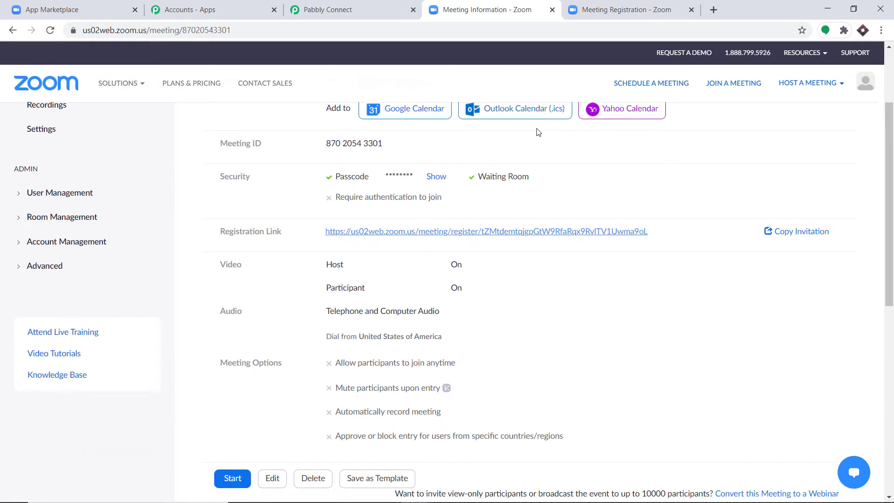
- In the registration Questions, add City, Zip/Postal Code, Country/Region, State/Province and Phone fields
scroll(536, 139, down, 3)
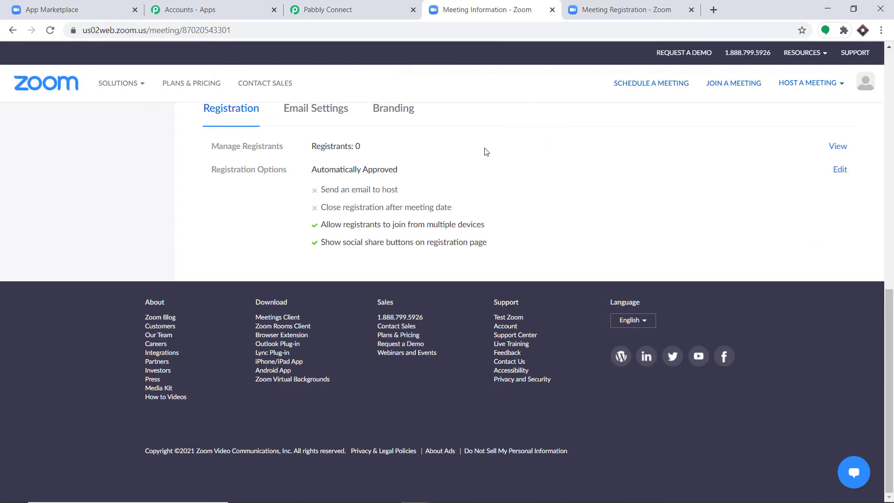
click(839, 171)
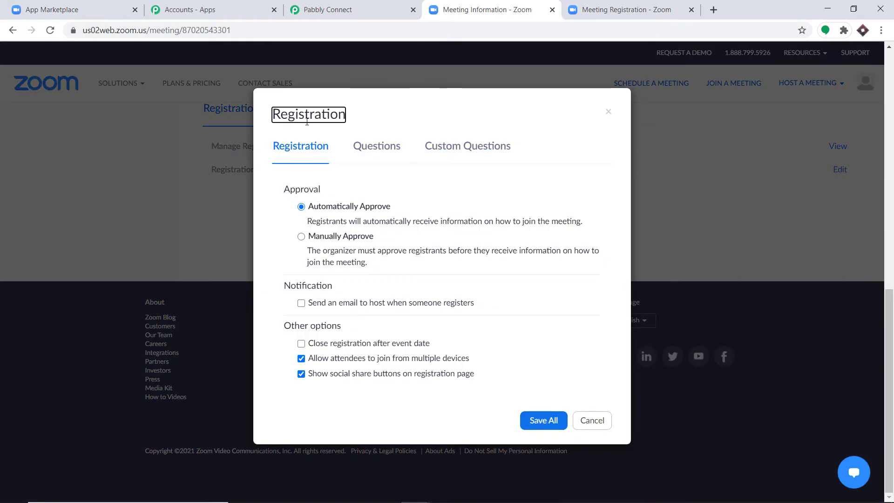
click(386, 150)
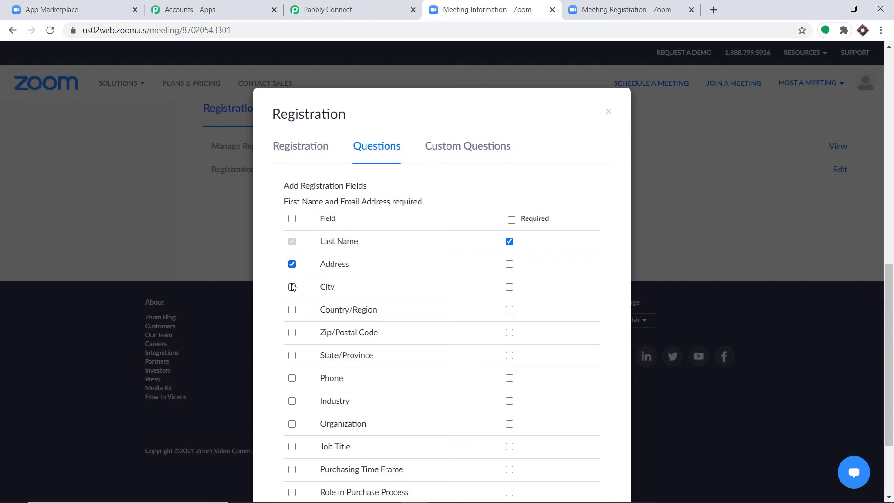
click(292, 287)
click(292, 332)
click(292, 309)
click(292, 355)
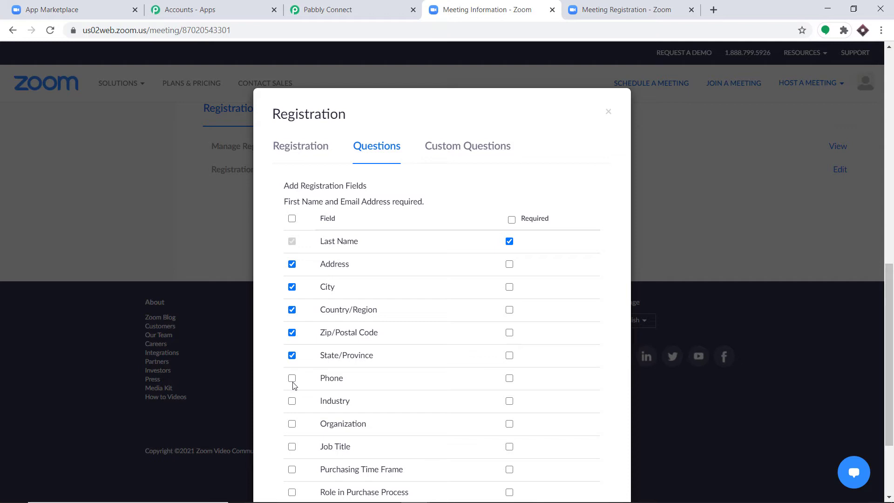
click(292, 379)
- Make Phone, State/Province, Zip, Country/Region, City and Address required, then save all
click(510, 379)
click(509, 355)
click(510, 333)
click(510, 310)
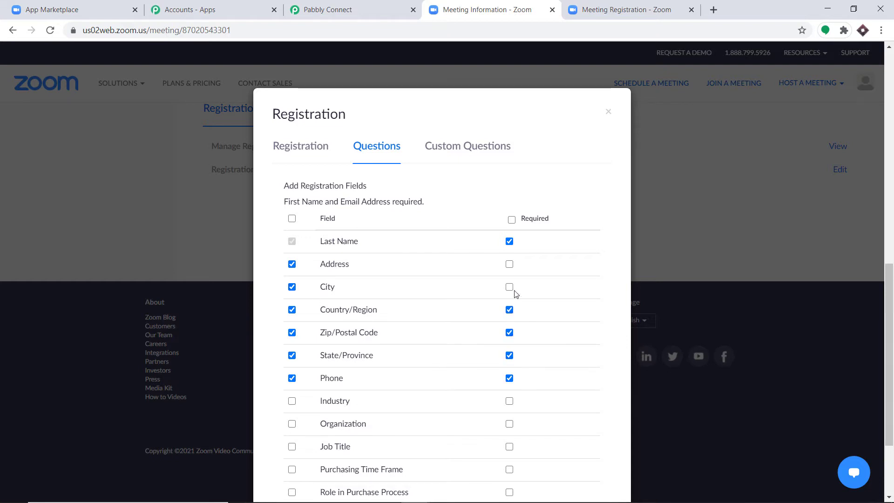
click(509, 287)
click(510, 265)
scroll(569, 298, down, 3)
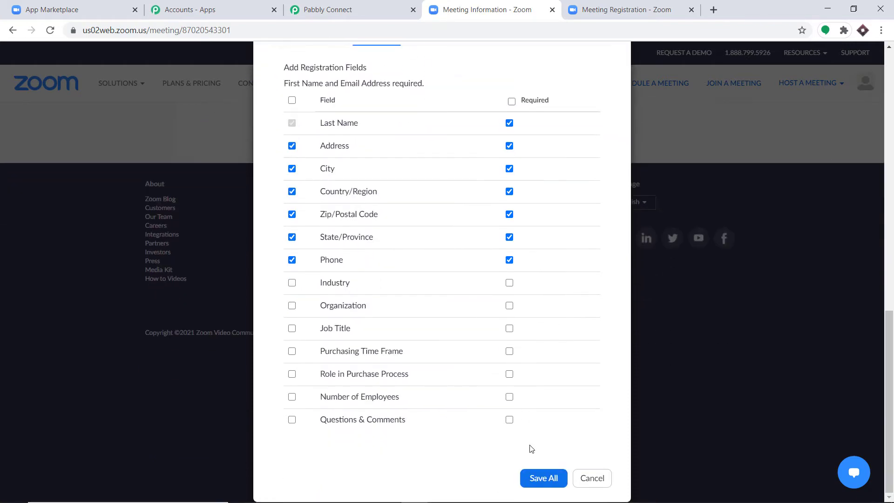
click(542, 480)
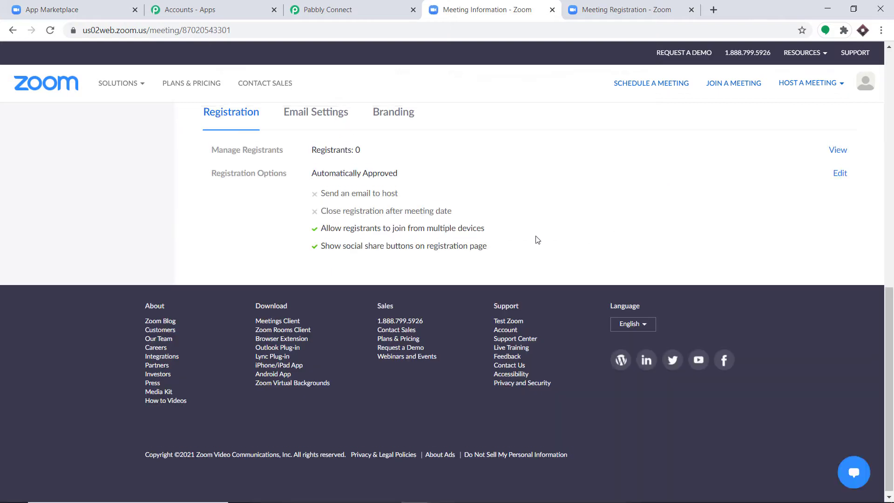
- Open the Biology Lecture registration page and fill the form using Chrome autofill
scroll(535, 241, up, 10)
click(401, 279)
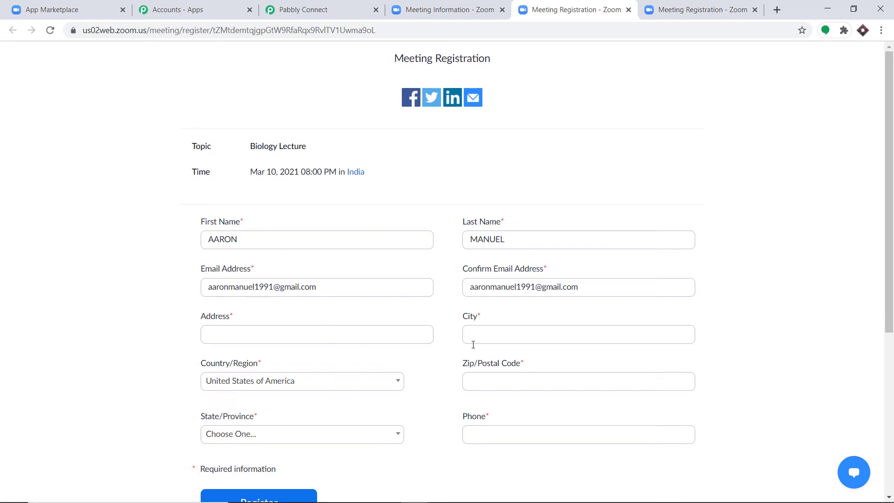
scroll(465, 380, down, 2)
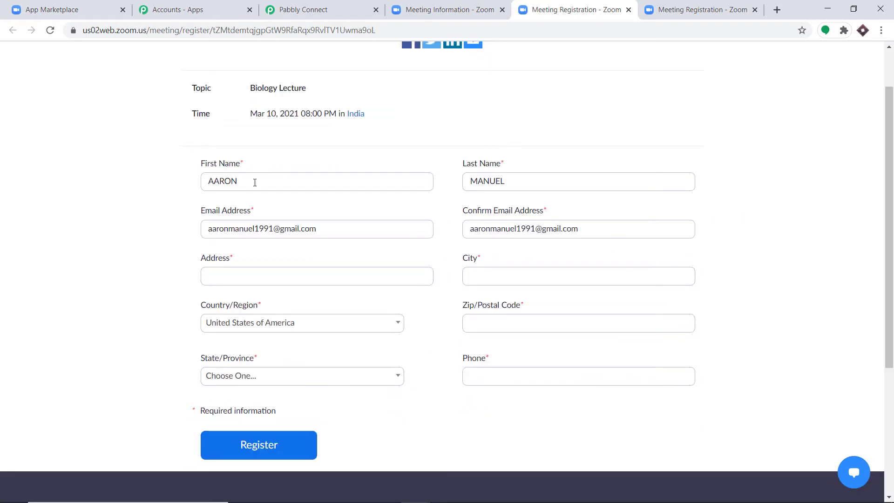
drag(254, 182, 164, 182)
key(BackSpace)
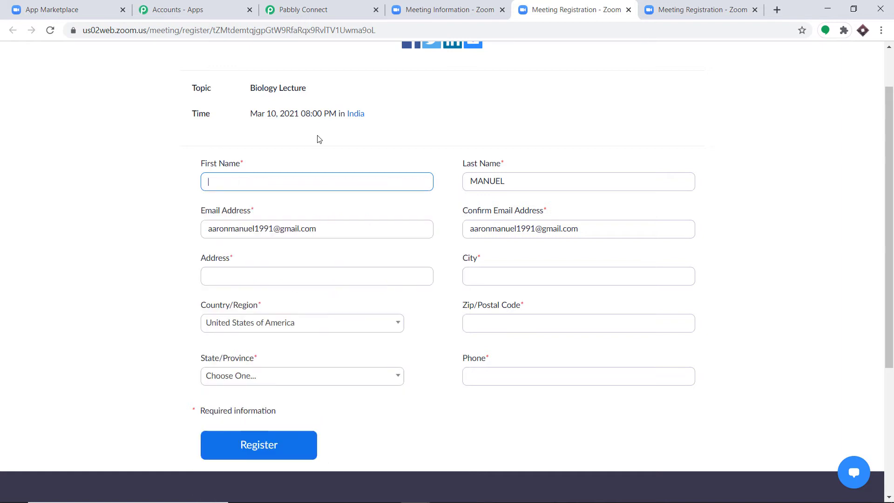
text(li)
click(264, 205)
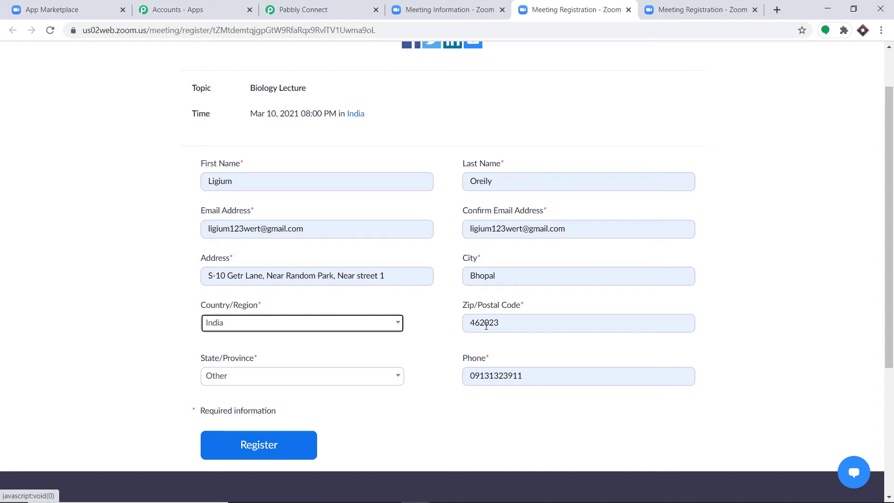
- Replace the phone number with the registrant's number and submit the registration
double_click(513, 379)
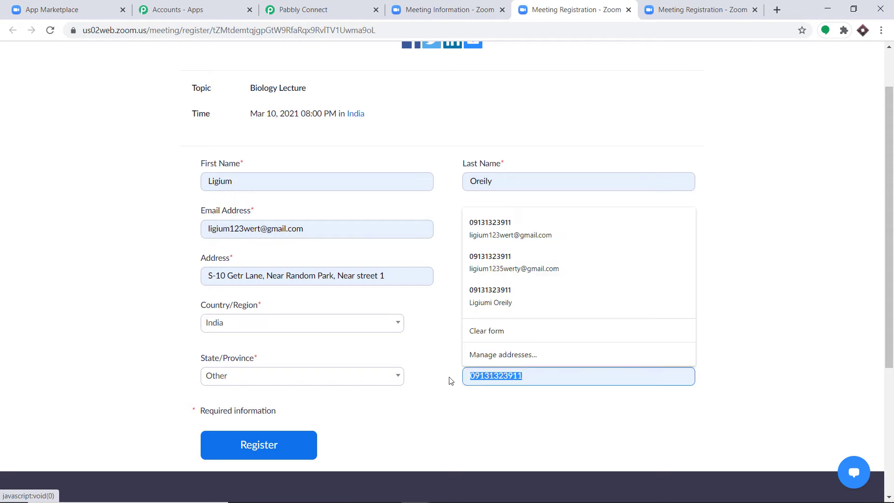
key(BackSpace)
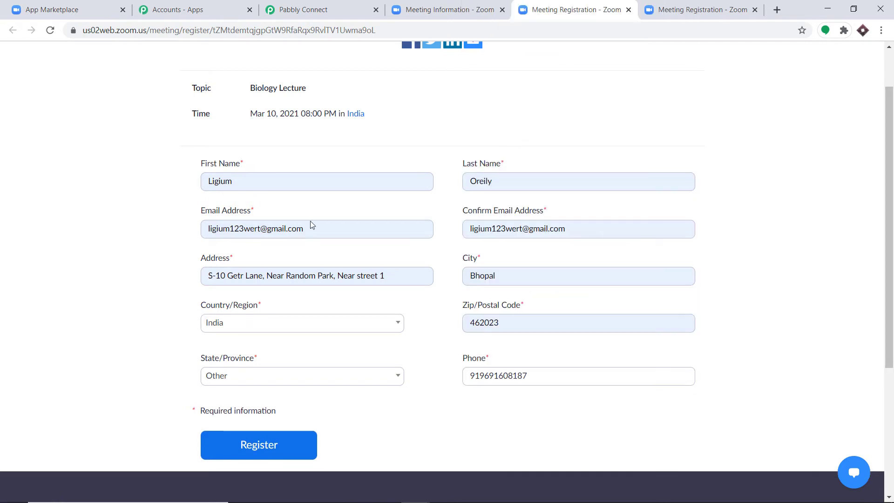
click(266, 447)
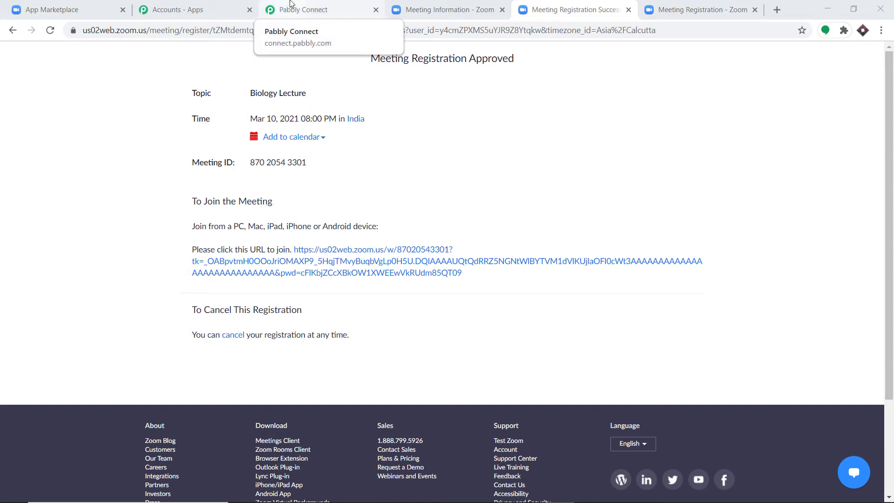
- Scroll through the captured Zoom webhook response fields in Pabbly Connect
click(290, 4)
scroll(551, 237, down, 3)
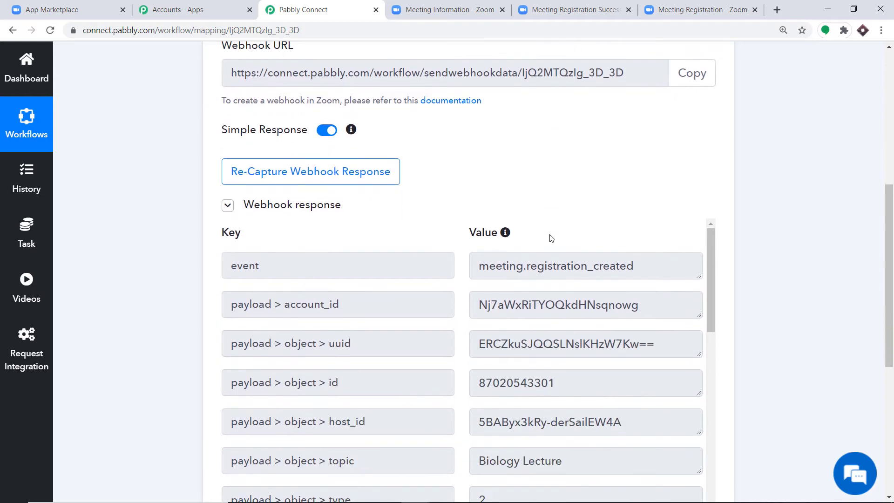
scroll(551, 238, down, 5)
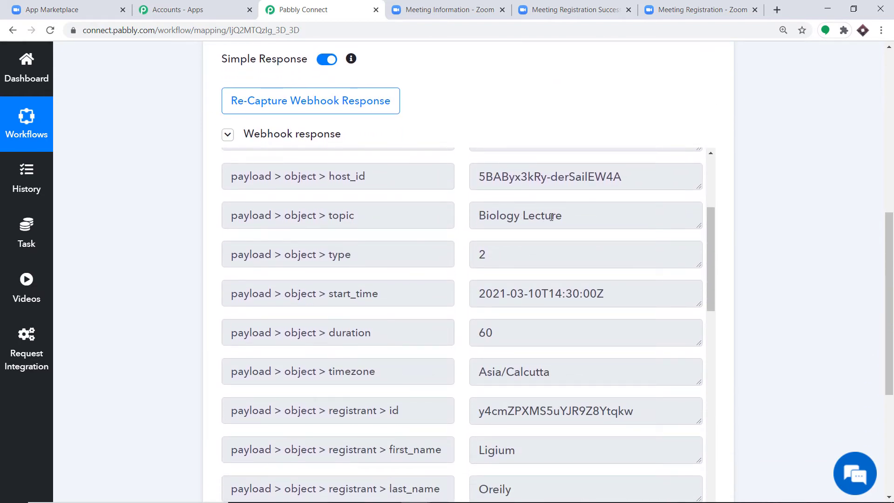
scroll(571, 228, down, 4)
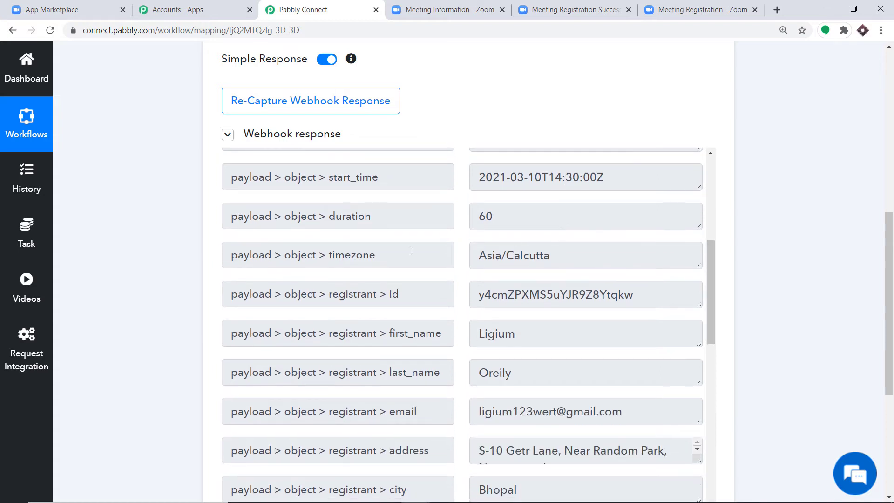
scroll(422, 221, down, 1)
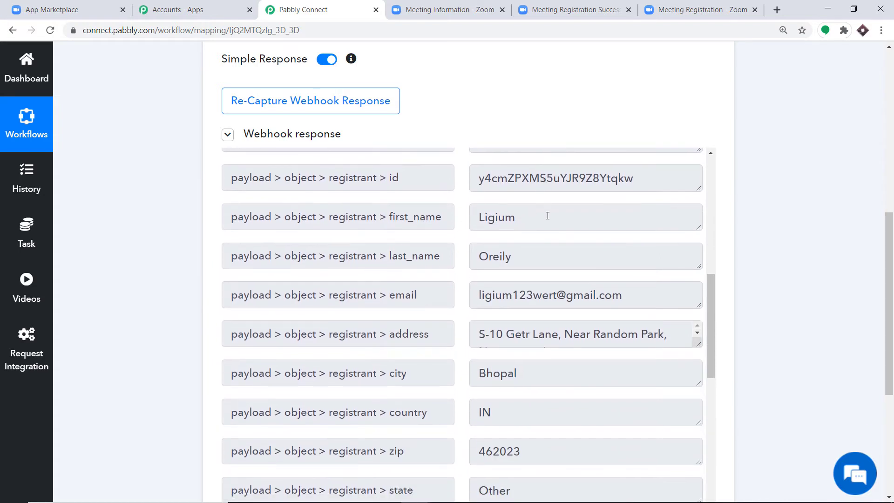
scroll(547, 215, down, 3)
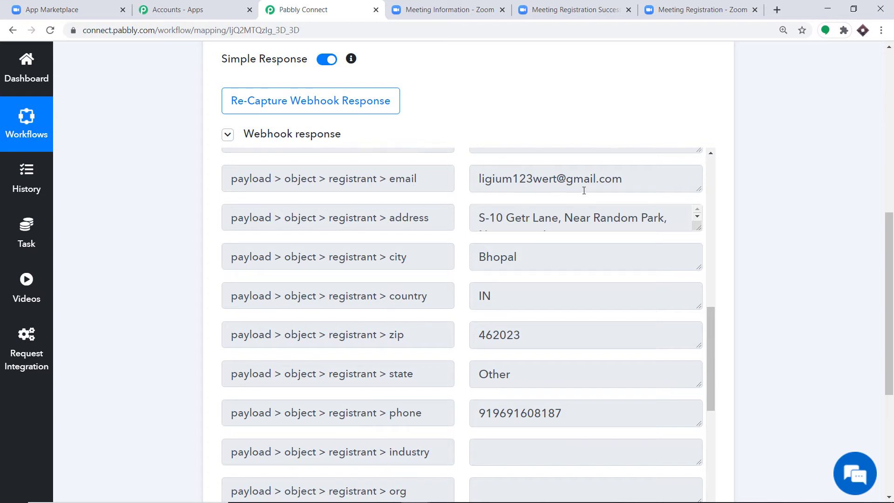
scroll(555, 188, down, 1)
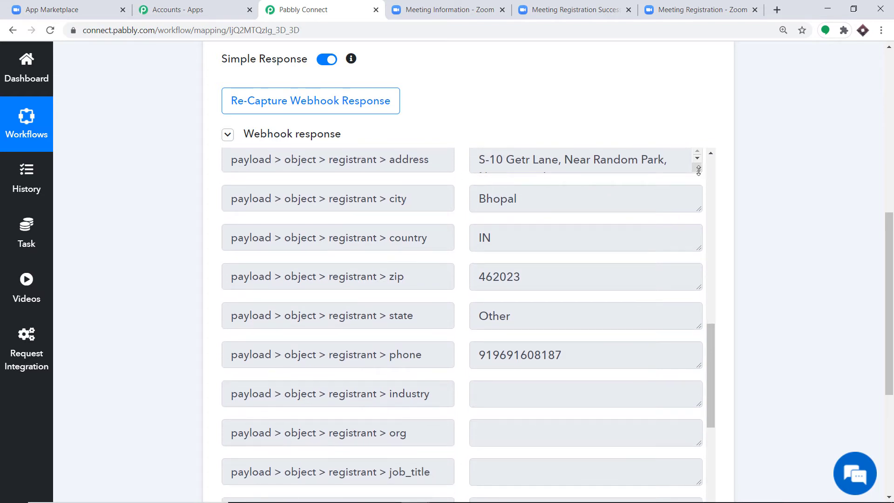
drag(699, 169, 700, 220)
scroll(542, 230, down, 1)
scroll(541, 230, down, 1)
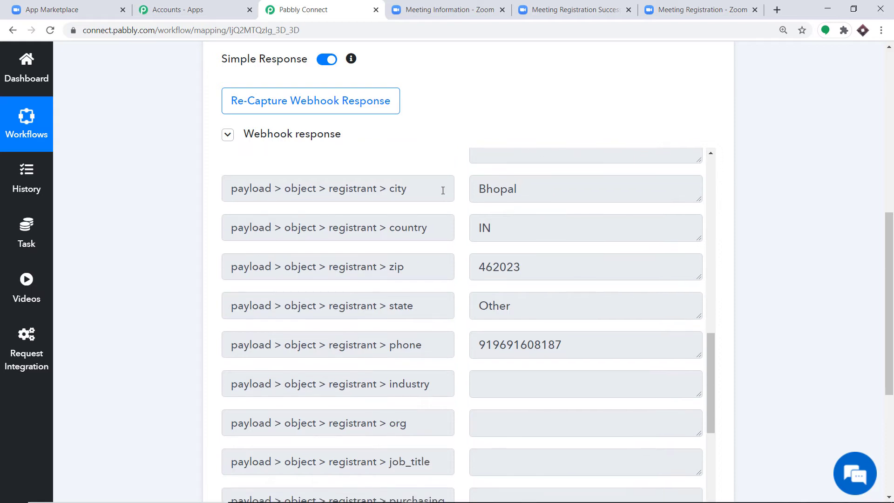
scroll(528, 197, down, 1)
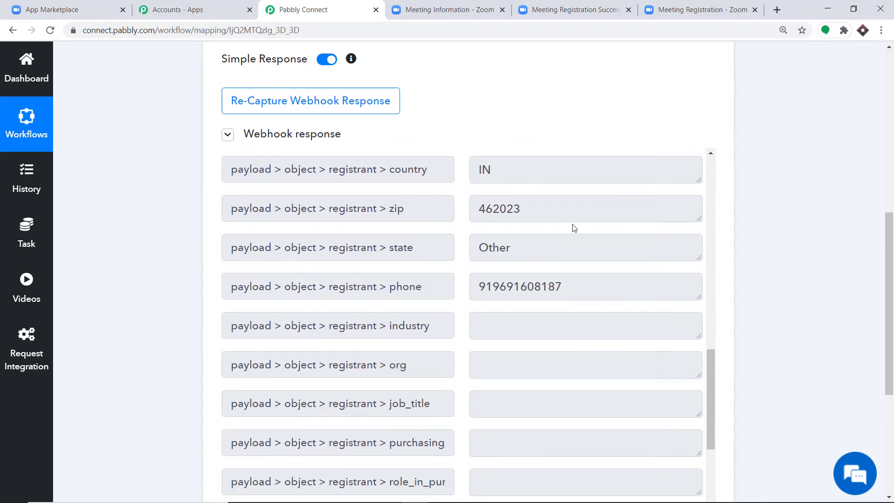
scroll(503, 253, down, 1)
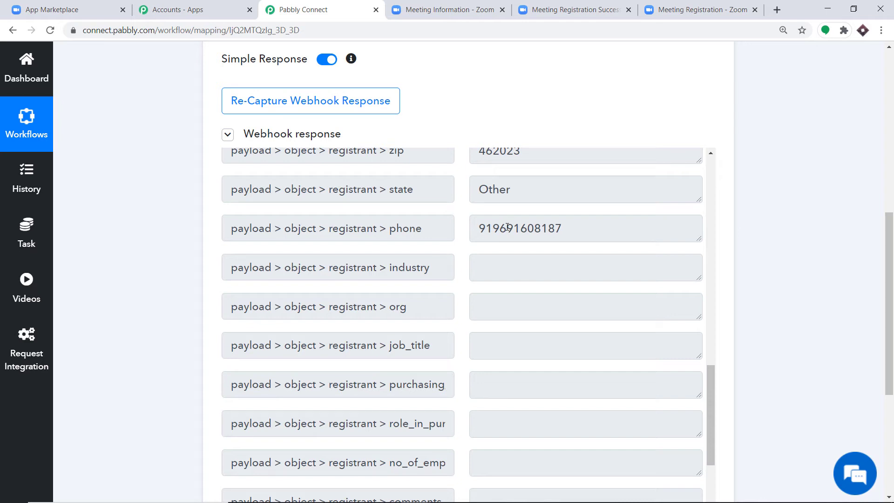
scroll(733, 231, down, 3)
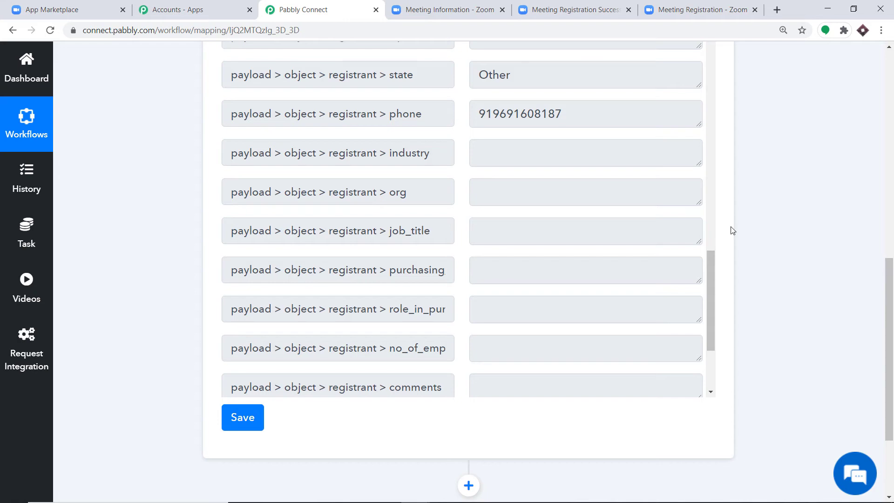
- Compare the Zoom registration confirmation with the response, checking join_url and event_ts
click(451, 7)
click(576, 9)
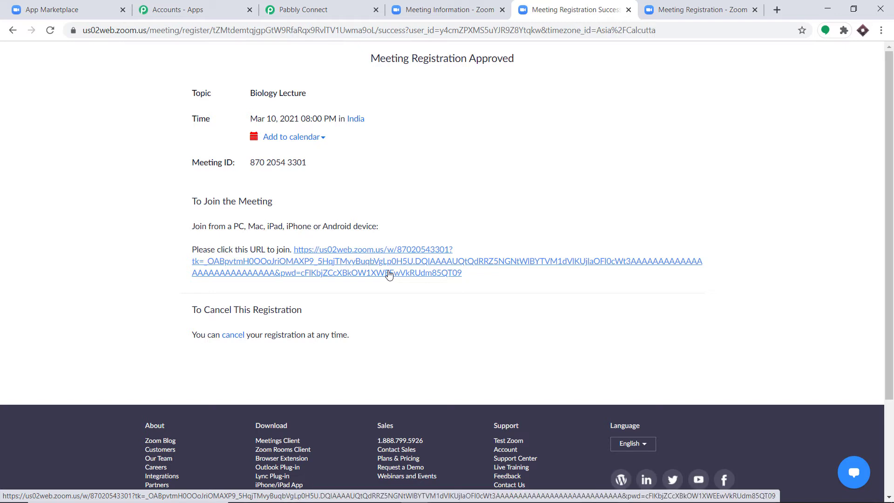
click(363, 14)
scroll(596, 143, down, 4)
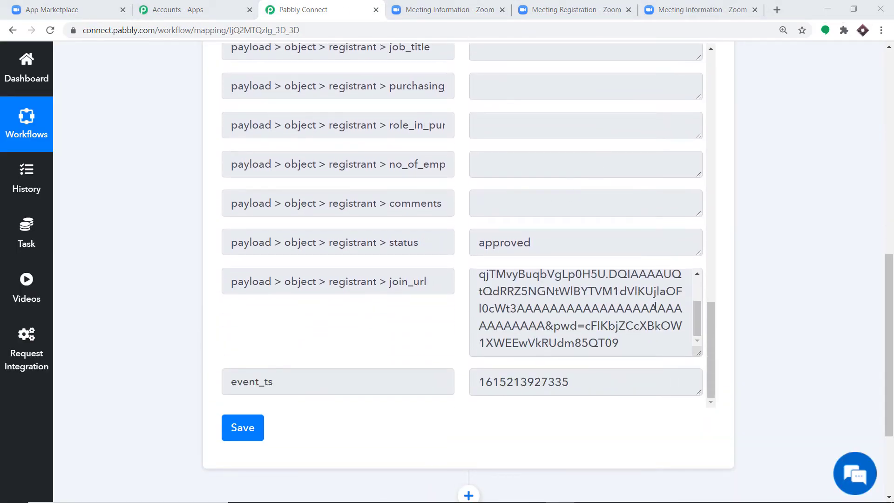
drag(694, 321, 689, 326)
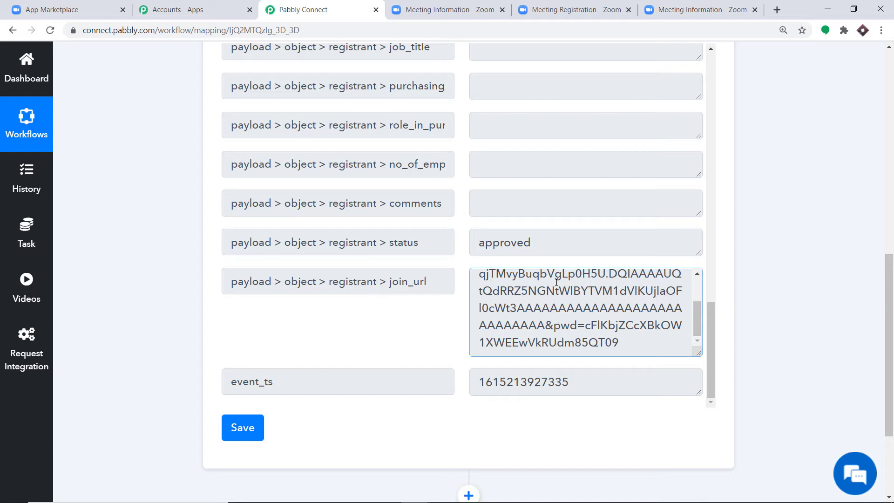
drag(887, 342, 887, 399)
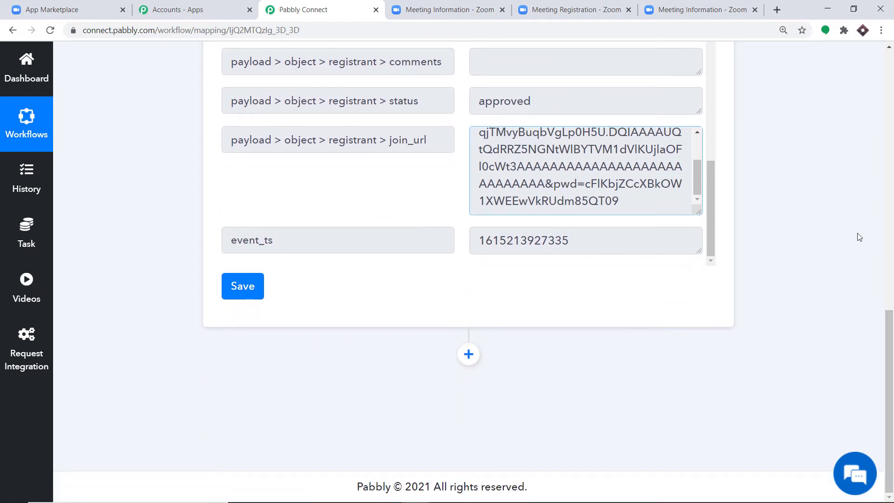
- Add a Chat API action after the Zoom trigger with Send Link as the action event
click(469, 354)
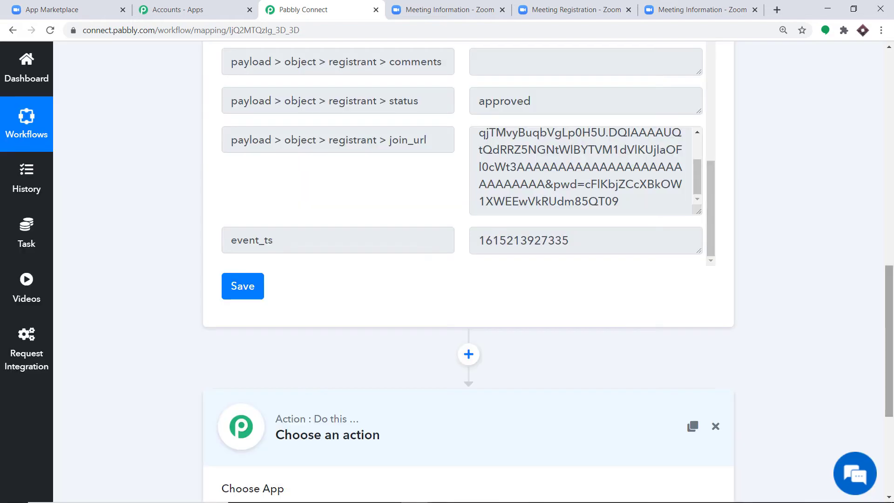
scroll(889, 372, down, 5)
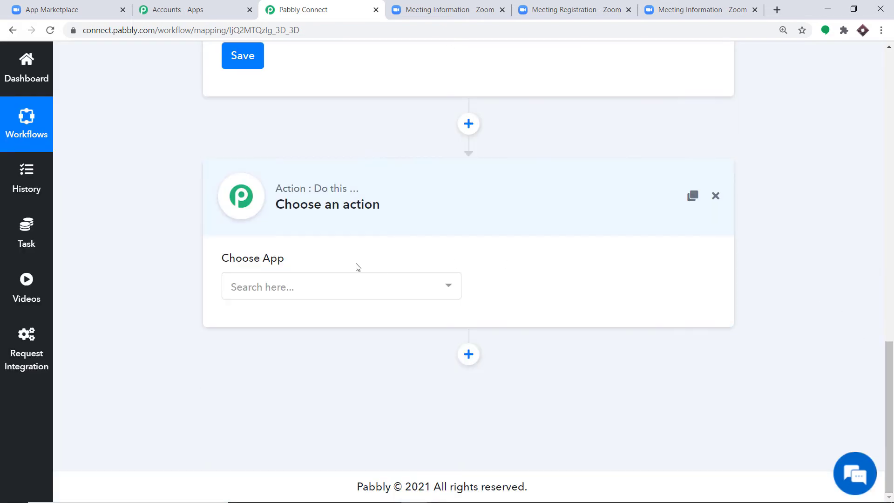
click(288, 286)
text(chat)
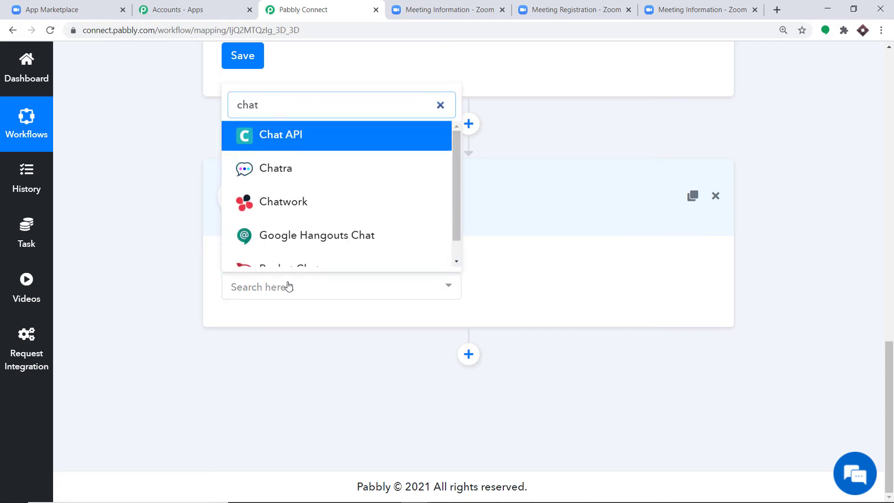
click(281, 135)
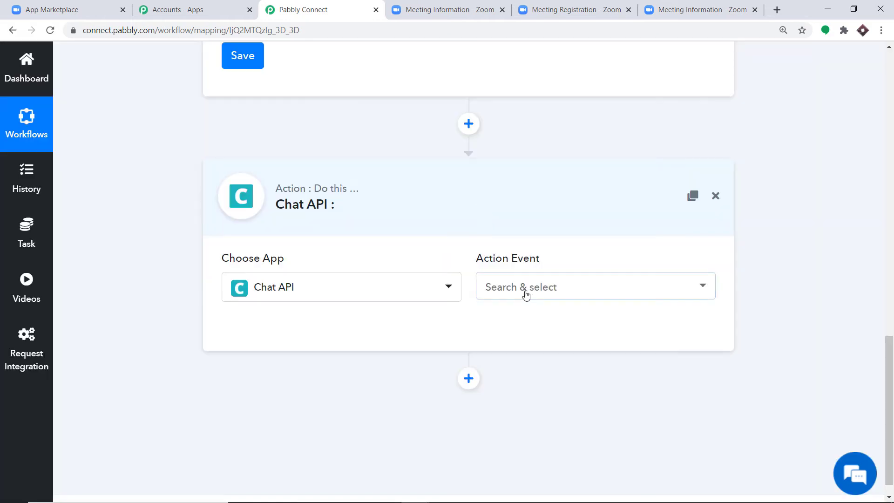
click(523, 290)
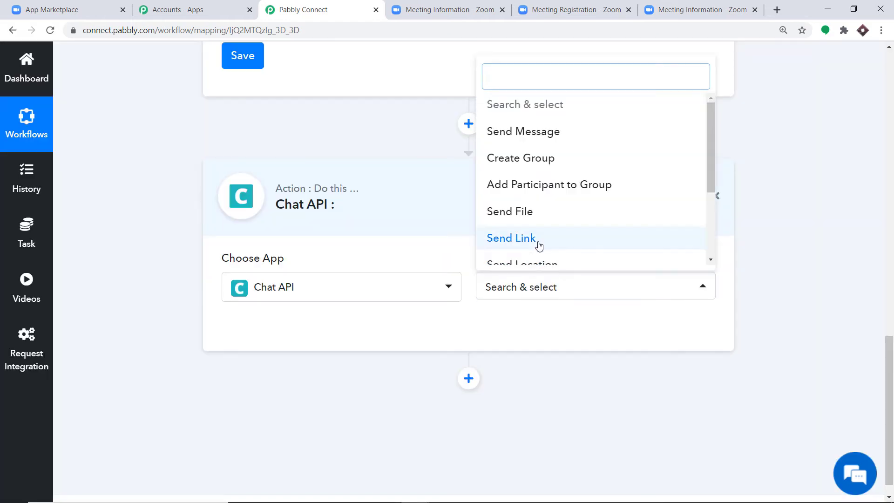
click(510, 246)
click(528, 289)
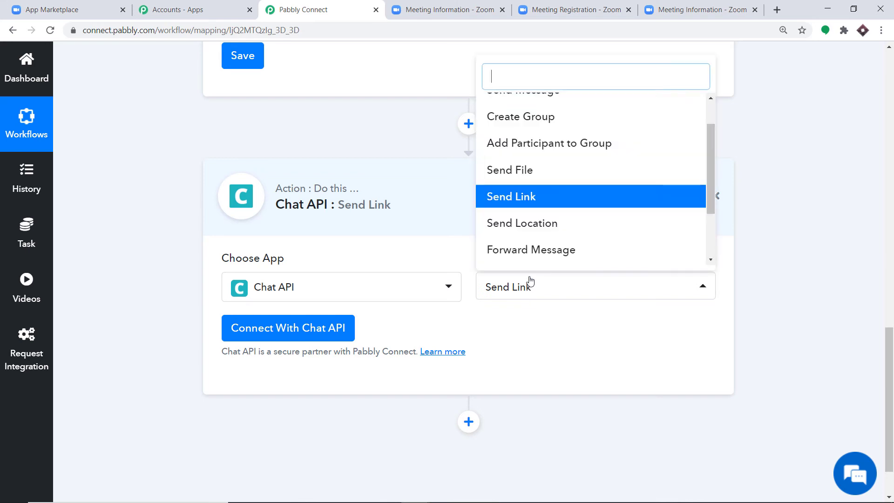
scroll(525, 214, up, 1)
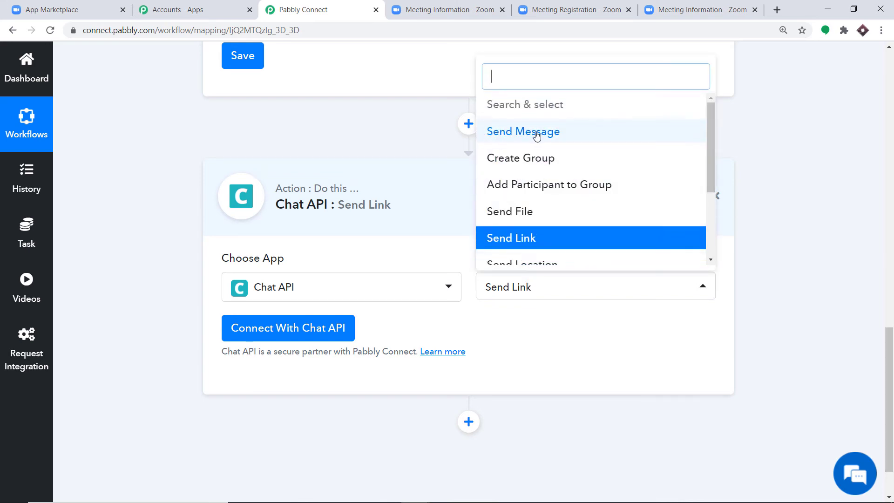
scroll(539, 209, down, 1)
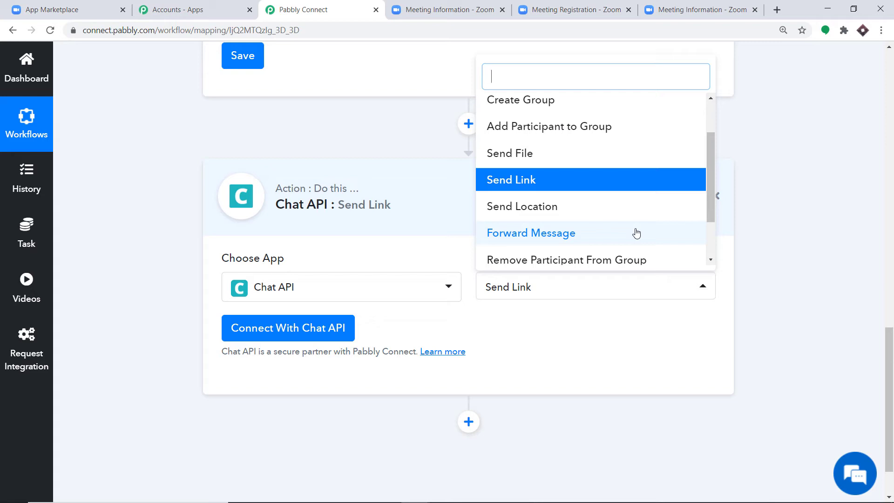
click(572, 355)
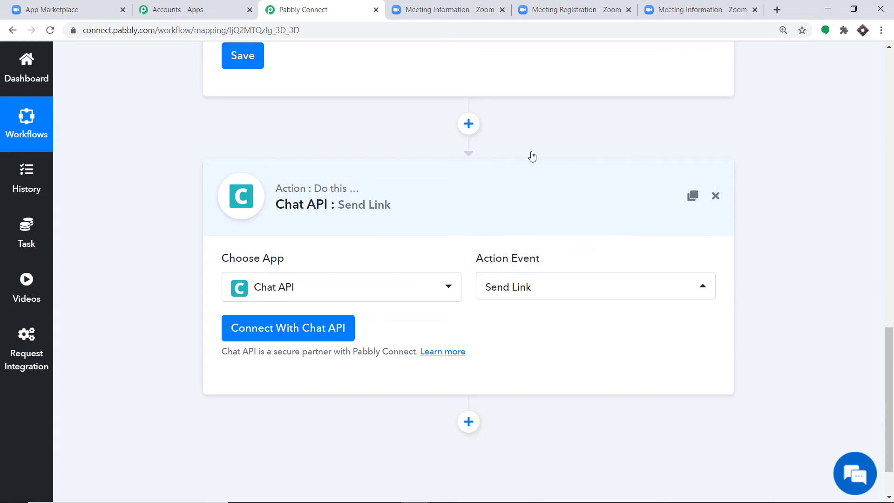
- Start connecting a new Chat API account and go to the Chat API site in a new tab
click(241, 335)
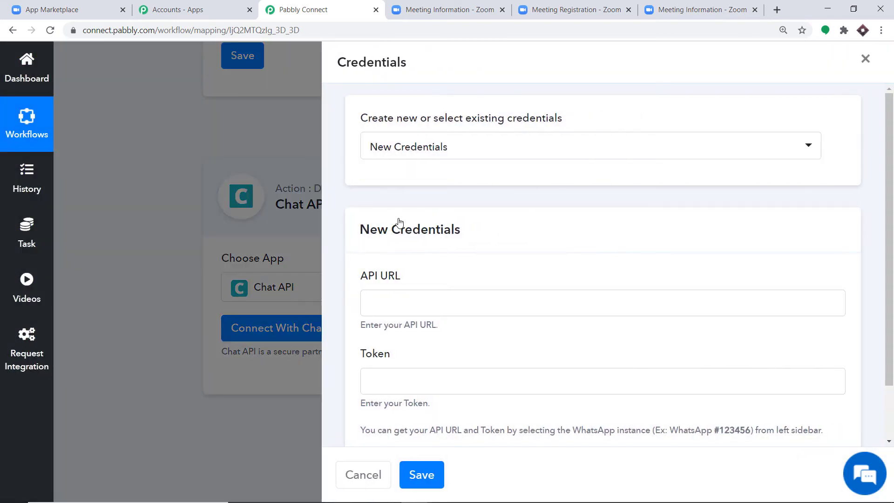
scroll(401, 224, down, 1)
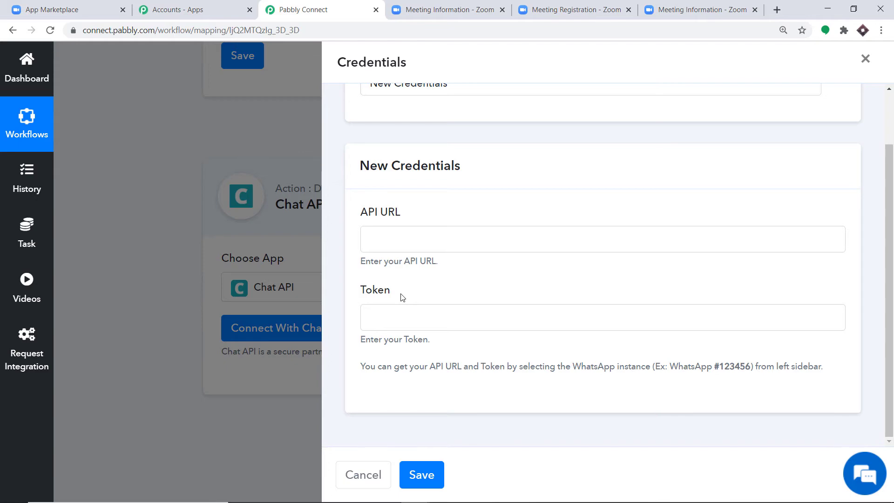
click(776, 11)
text(cha)
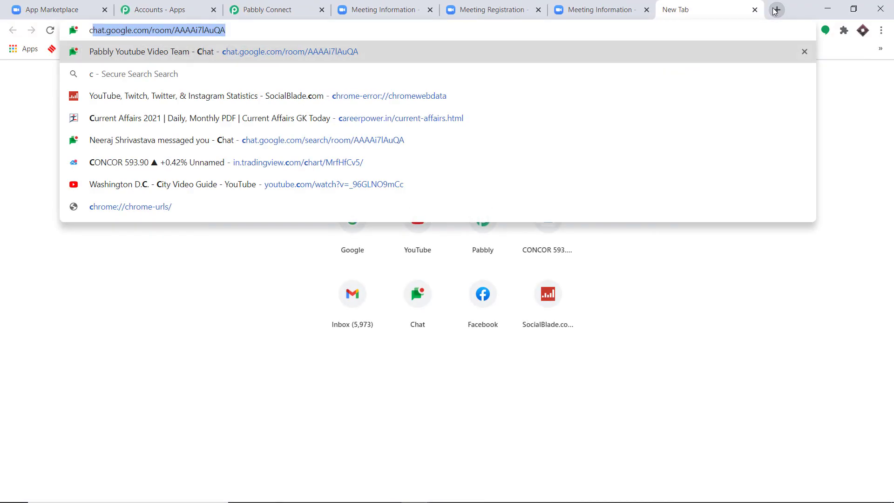
- Copy the WhatsApp instance's API URL from the Chat API dashboard and return to Pabbly Connect
click(607, 162)
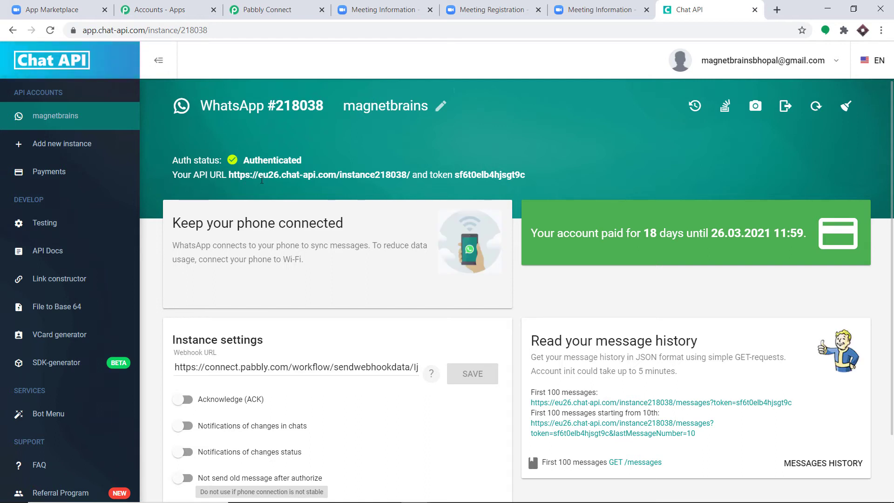
right_click(235, 176)
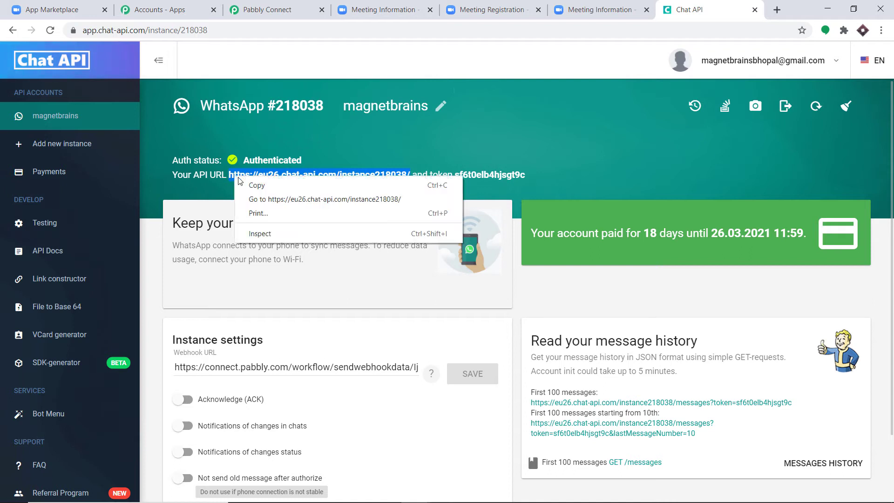
click(244, 185)
click(268, 10)
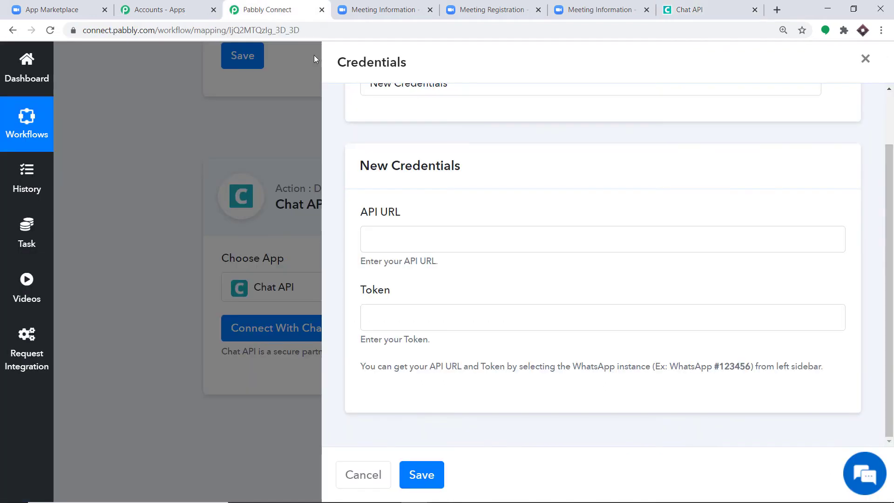
- Paste the API URL into the credentials form, then copy the instance token into the Token field
click(398, 242)
key(ctrl+v)
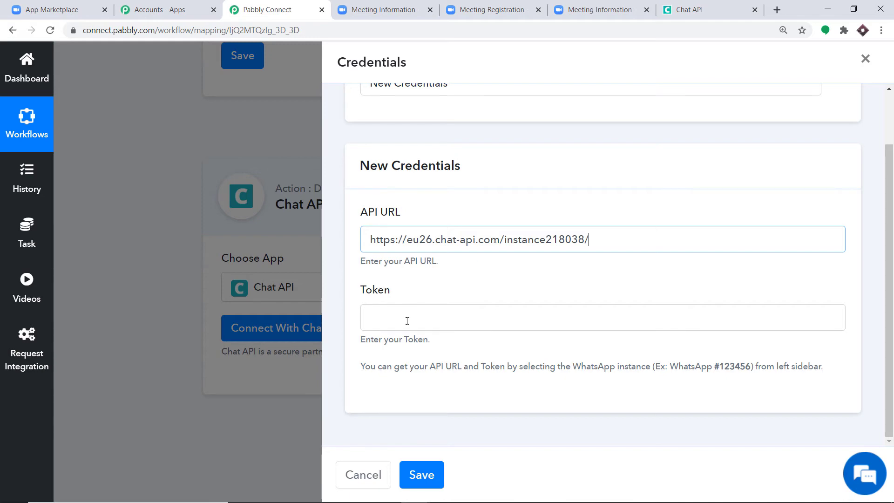
click(698, 10)
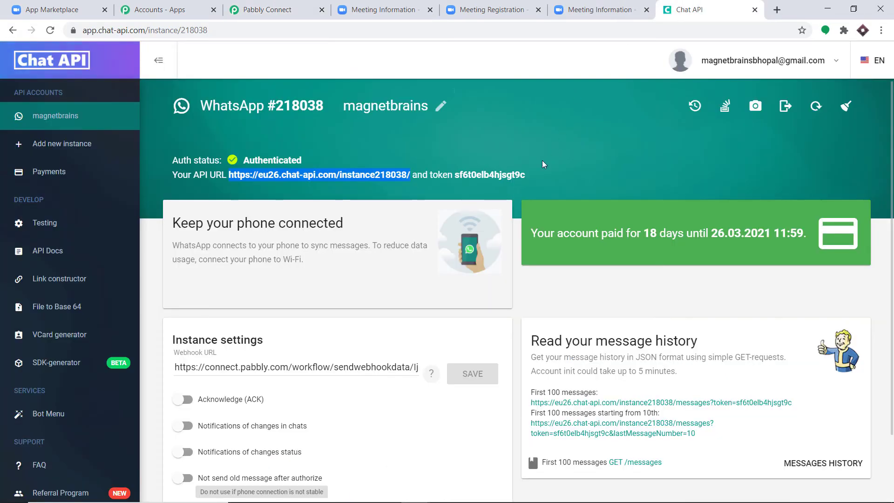
drag(525, 171, 458, 174)
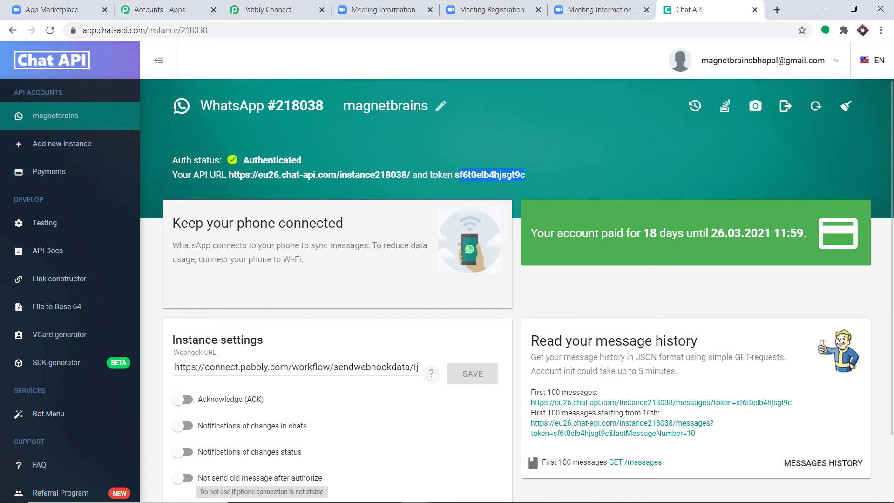
right_click(457, 172)
click(477, 182)
click(267, 10)
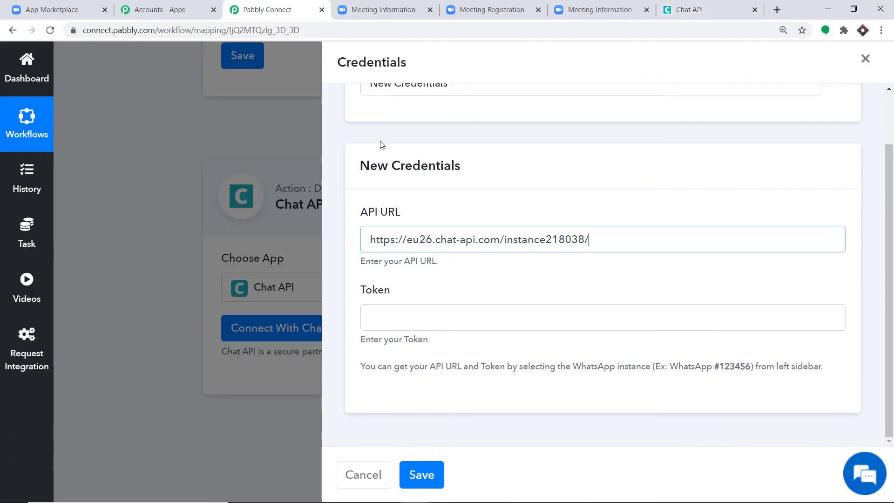
click(395, 316)
right_click(394, 316)
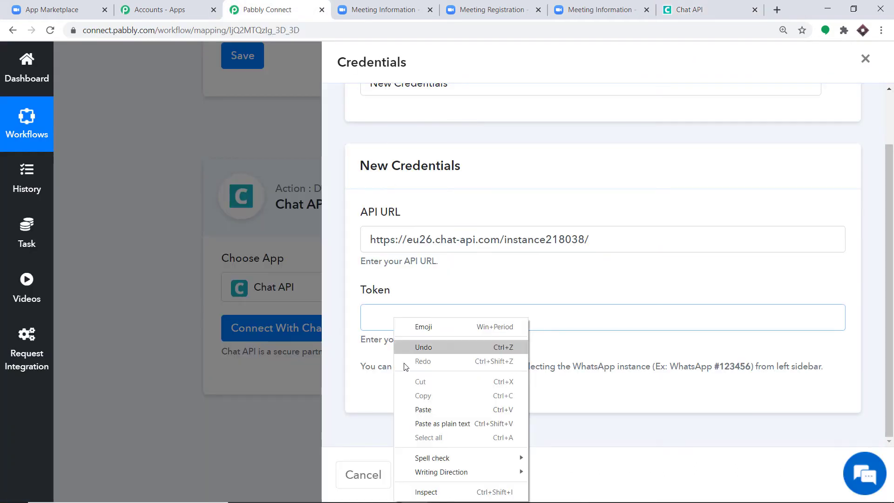
click(409, 404)
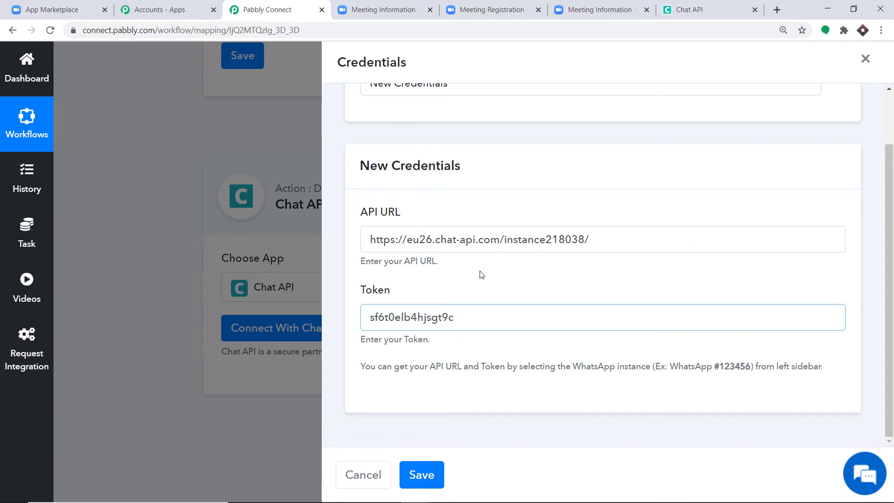
- Save the Chat API credentials and review the Send Link Phone Number, Body, Base64 Encoded and Title fields
click(421, 474)
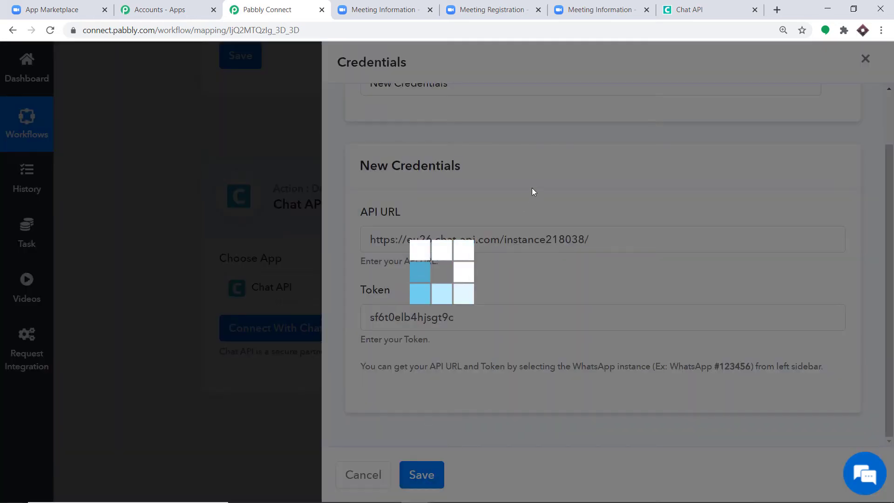
scroll(513, 224, down, 5)
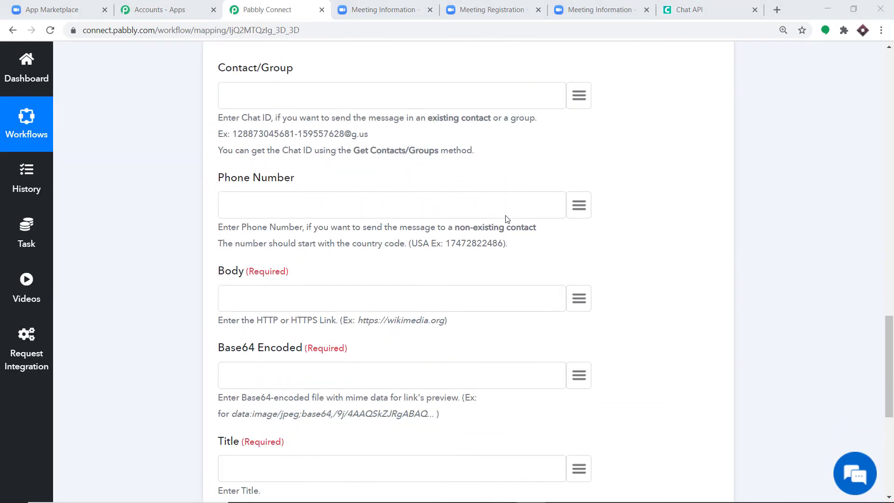
scroll(506, 219, down, 5)
scroll(508, 218, up, 8)
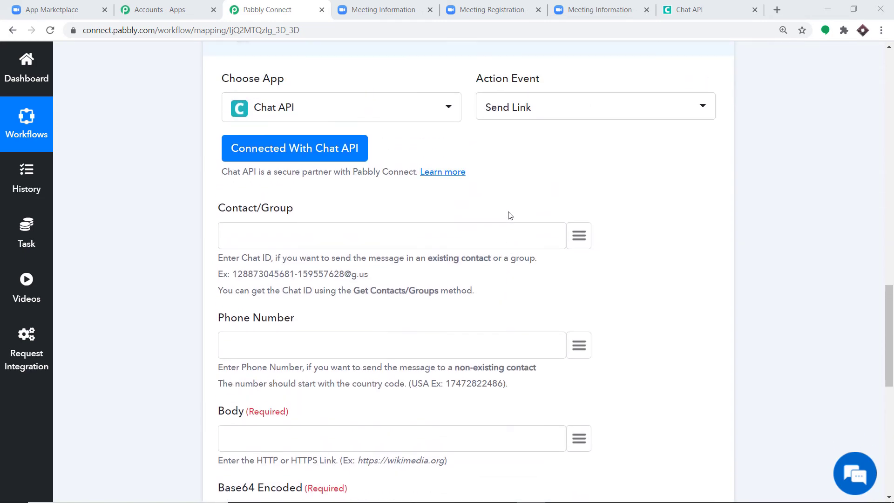
scroll(510, 216, up, 1)
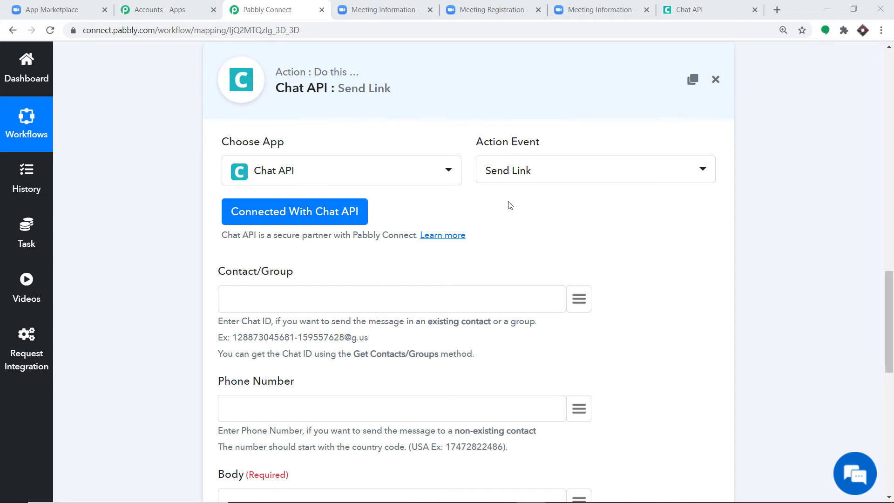
scroll(510, 205, down, 6)
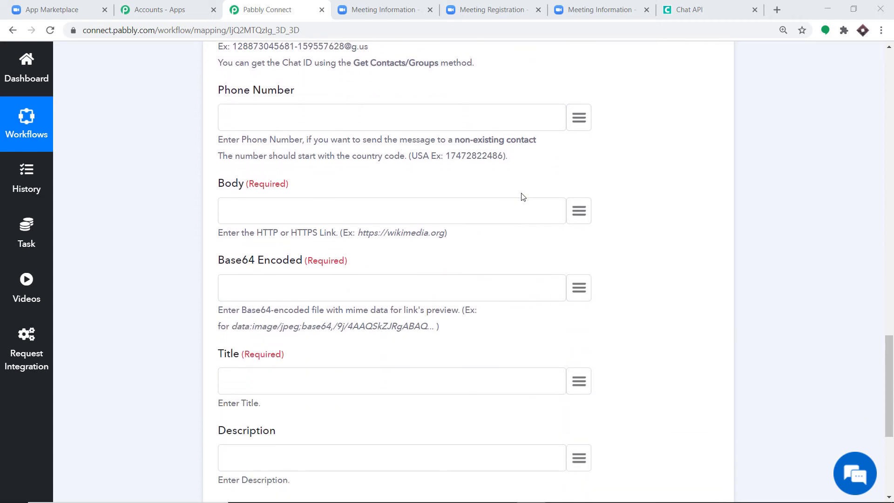
scroll(520, 193, down, 3)
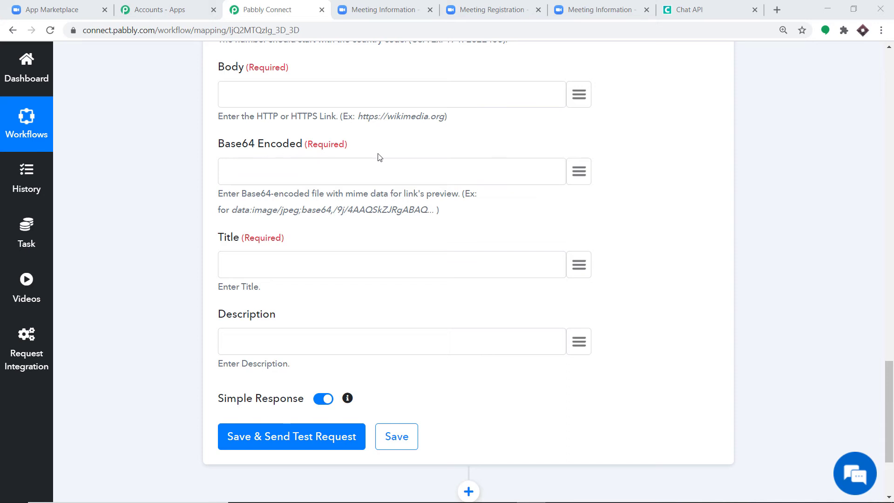
scroll(400, 168, up, 13)
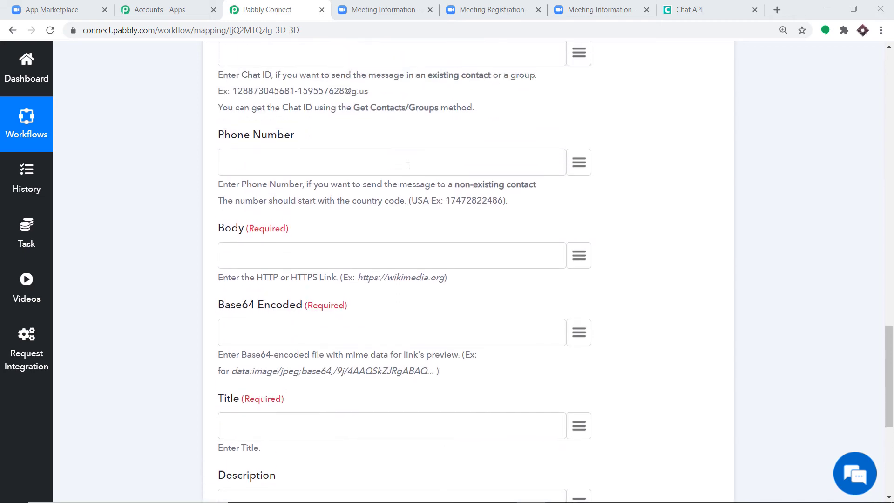
- Insert a Data Transformer step with the Base64 Encode event before Chat API and connect it
scroll(410, 172, up, 2)
click(469, 239)
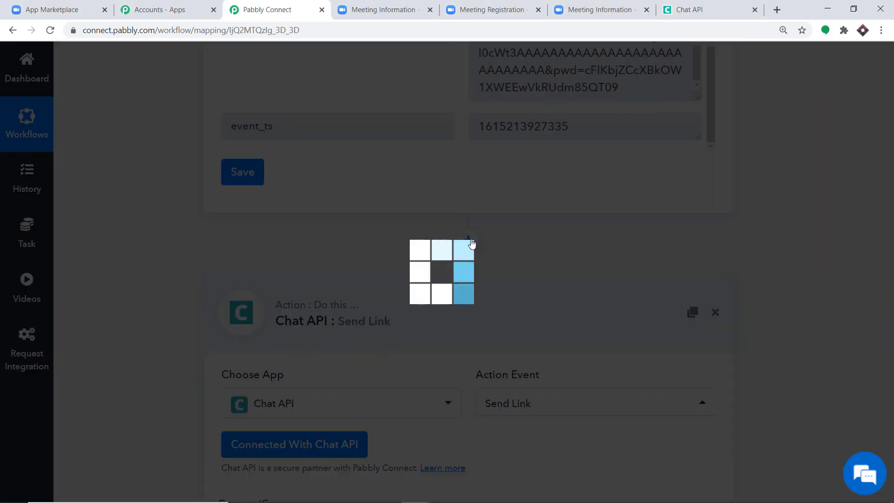
scroll(396, 235, down, 3)
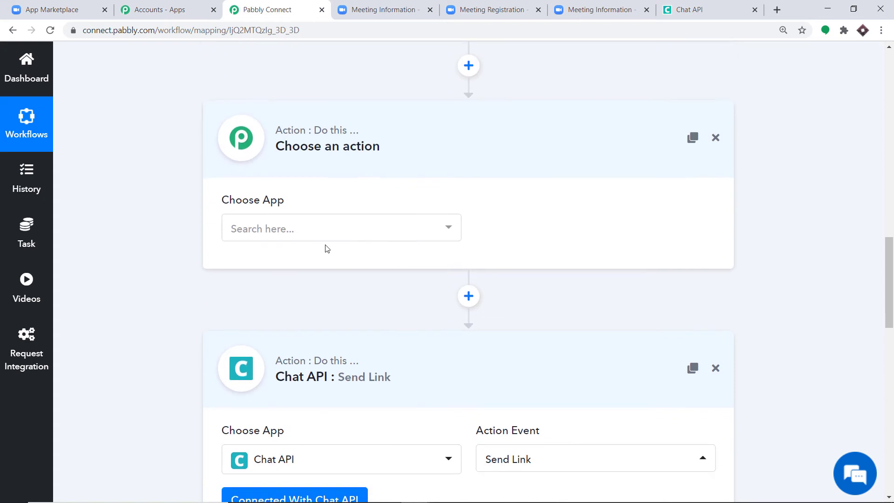
click(304, 233)
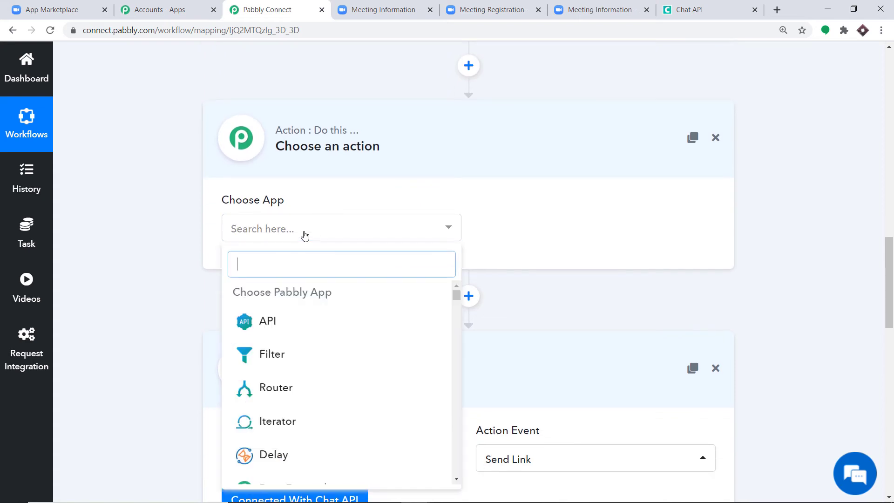
text(data)
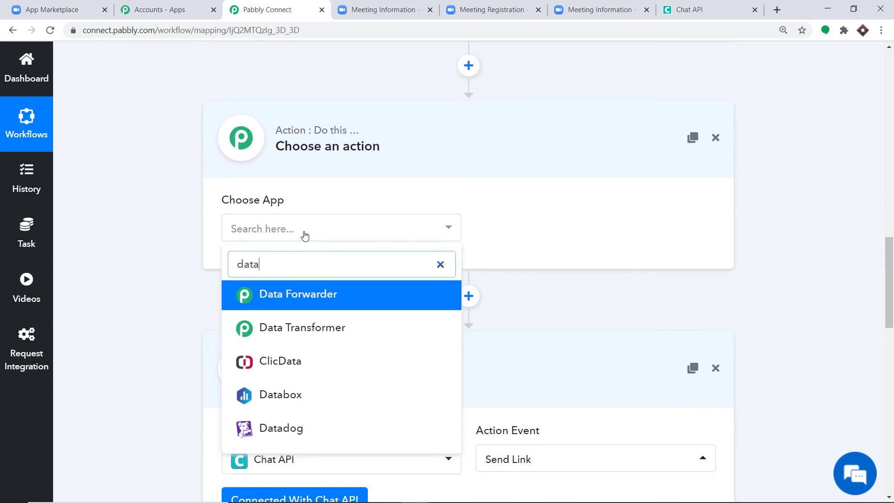
click(303, 326)
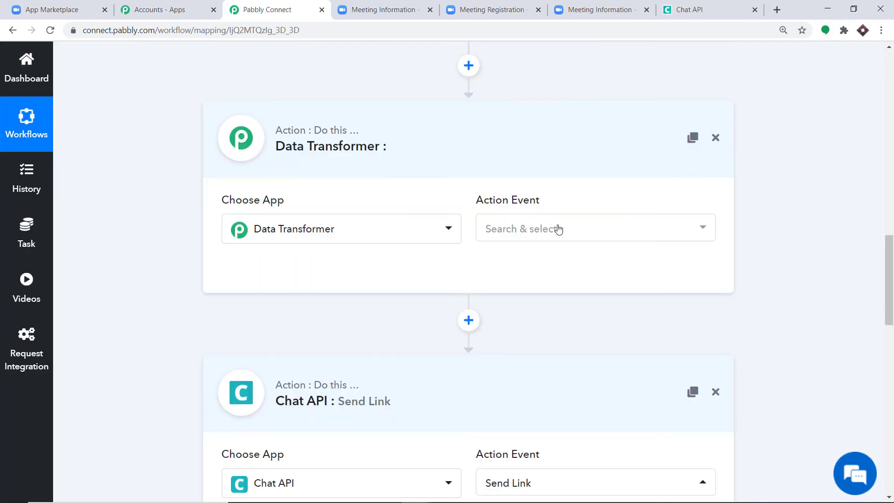
click(557, 229)
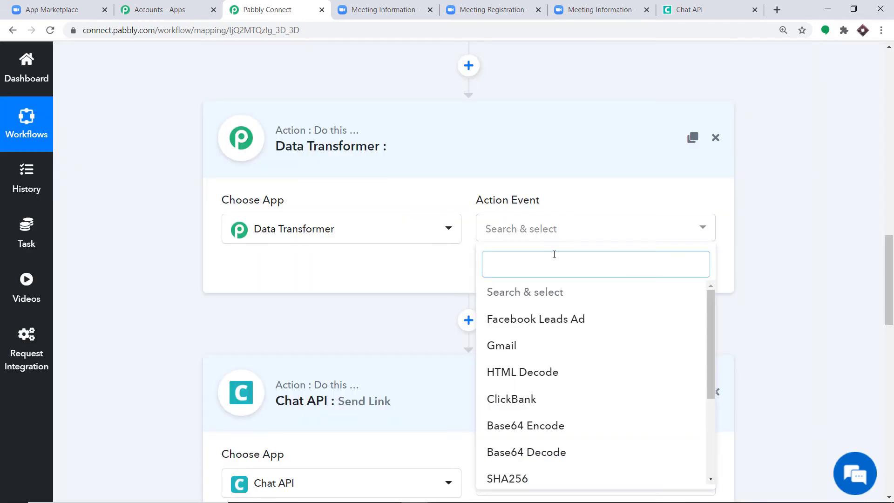
click(535, 428)
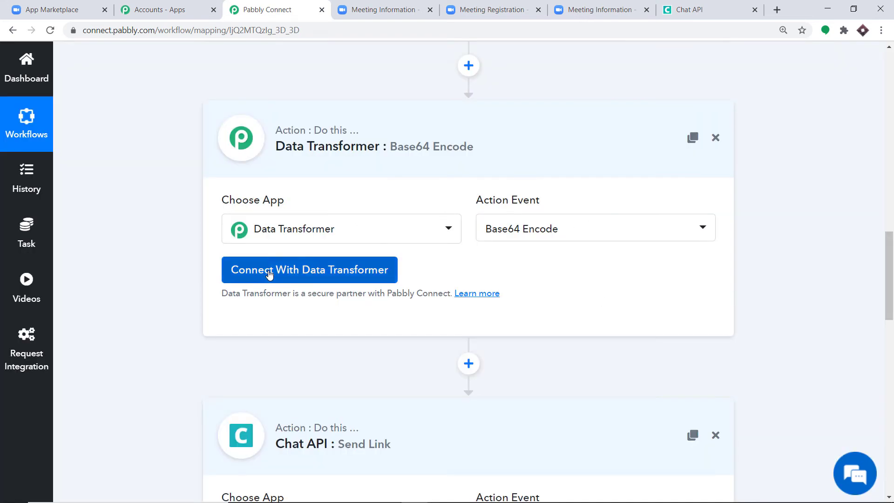
click(265, 273)
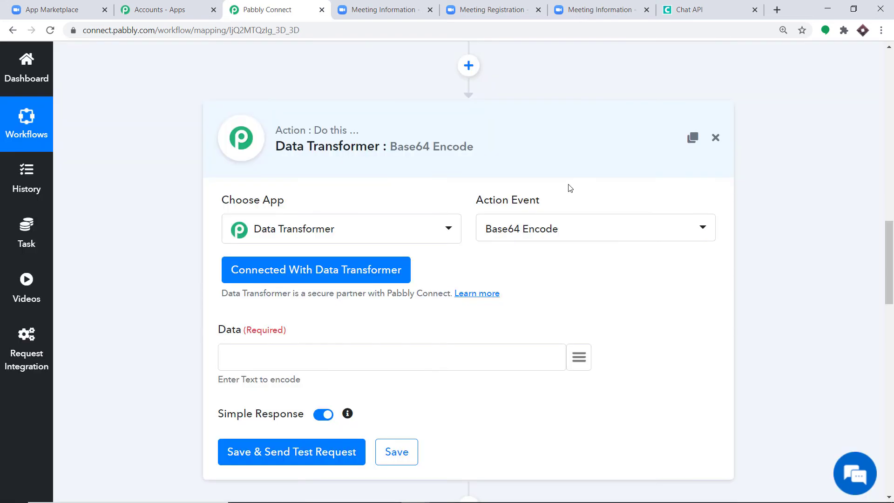
- Map the registrant's join_url into the Base64 Encode step's Data field
scroll(554, 191, down, 3)
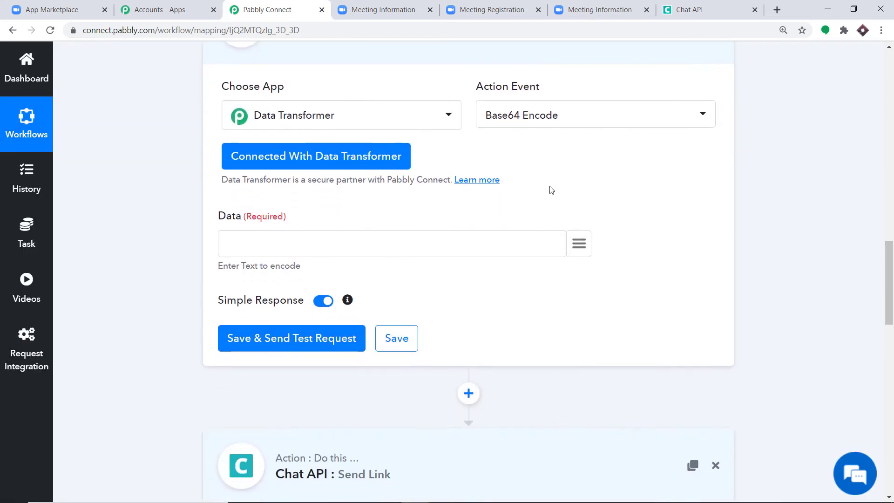
click(584, 240)
scroll(569, 335, down, 3)
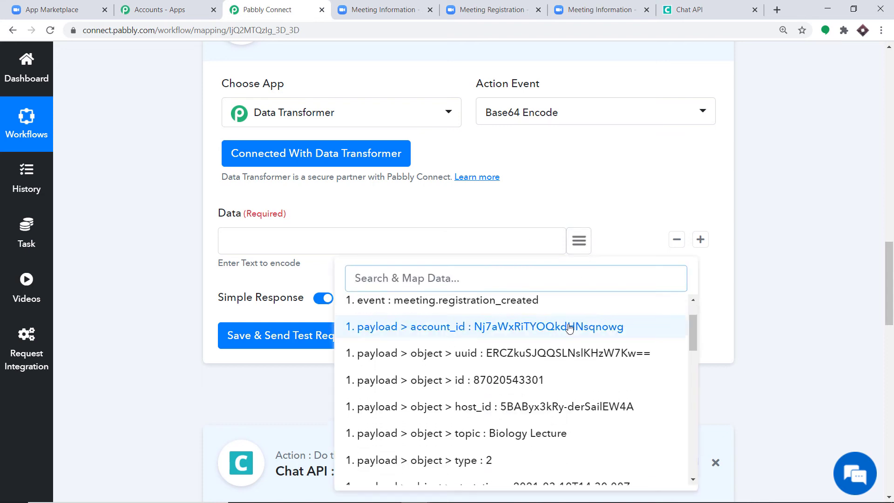
scroll(569, 335, down, 10)
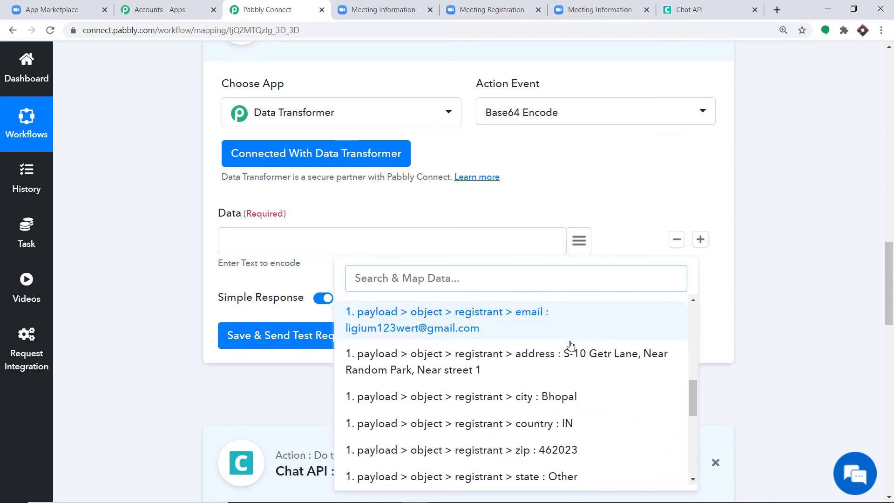
scroll(567, 347, down, 3)
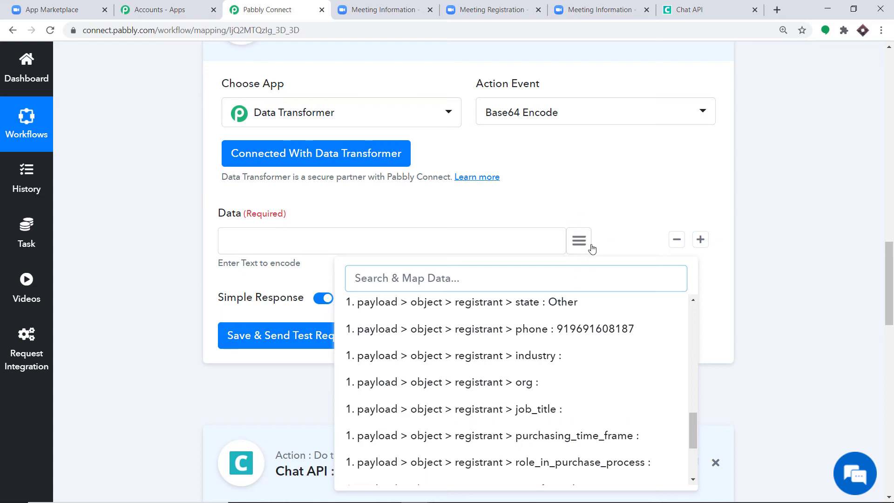
scroll(547, 355, down, 3)
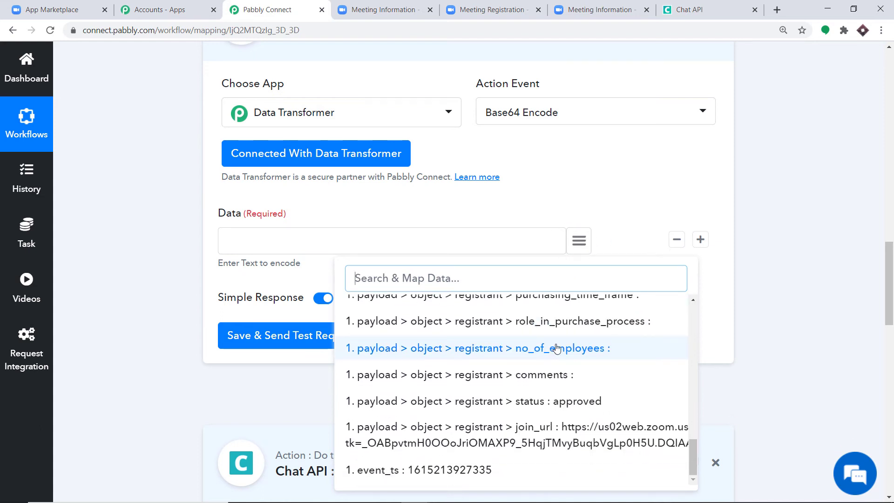
click(481, 435)
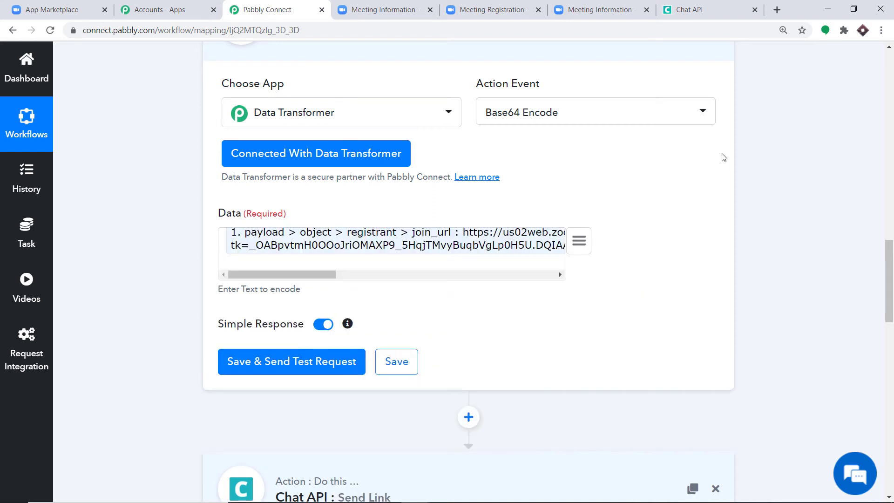
- Save and test the Base64 Encode step, then read the returned encoded value
click(298, 362)
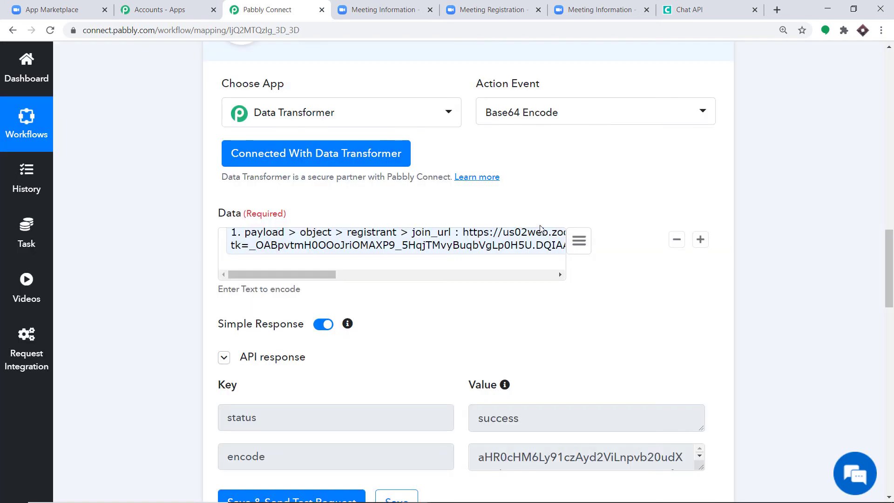
scroll(535, 226, down, 2)
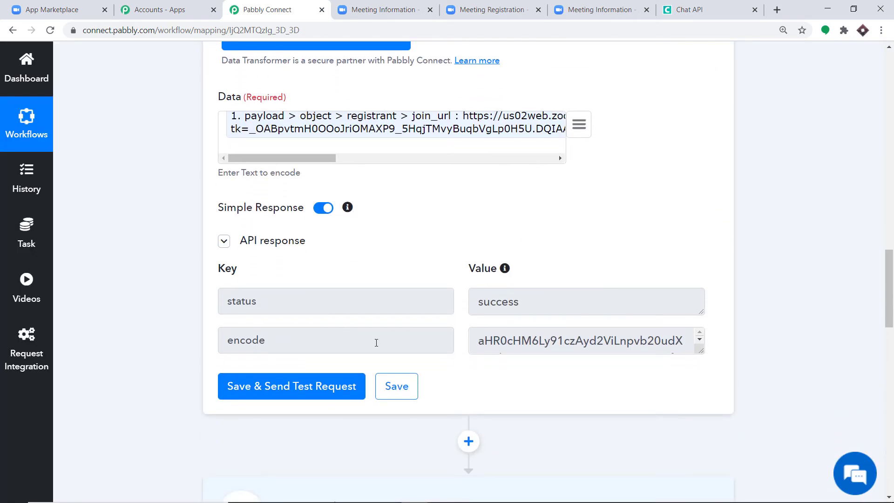
drag(703, 352, 703, 456)
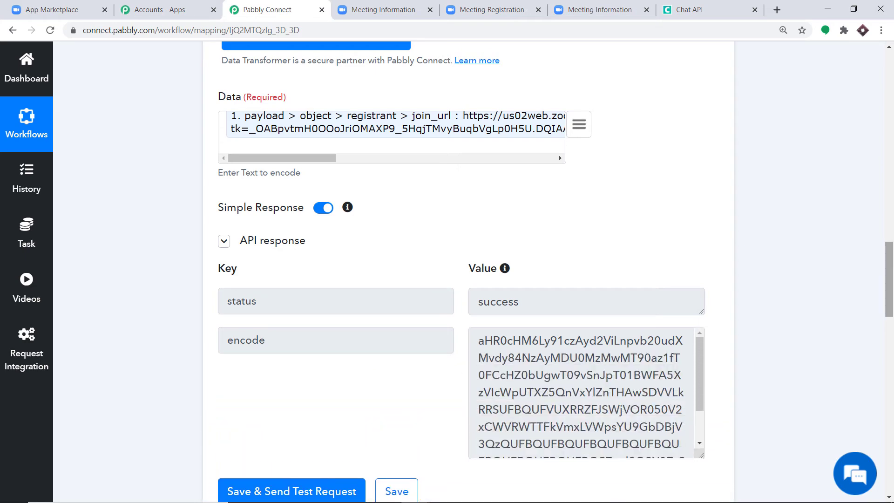
drag(888, 277, 887, 405)
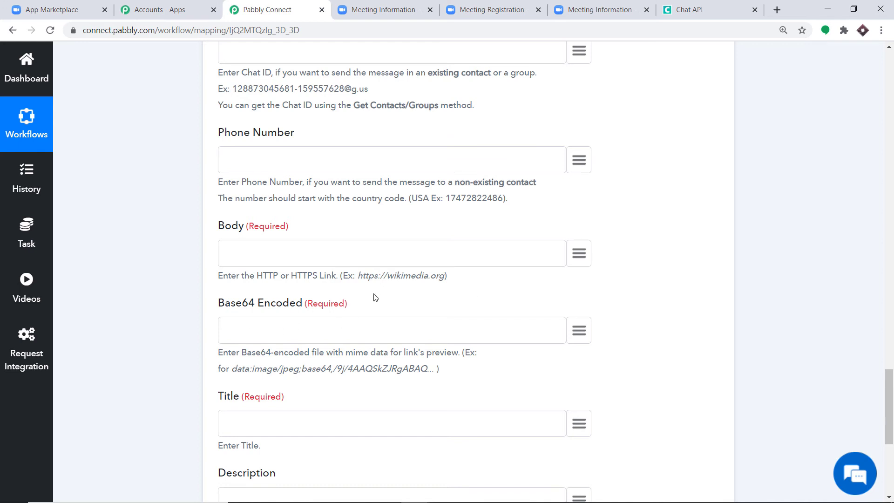
- Reconnect the Send Link step using the existing Chat API #31 credentials and save
scroll(374, 293, up, 4)
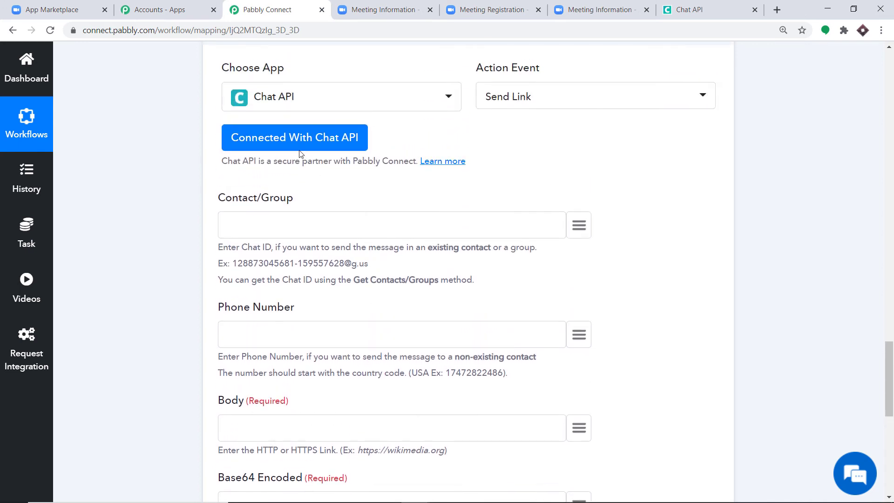
click(296, 139)
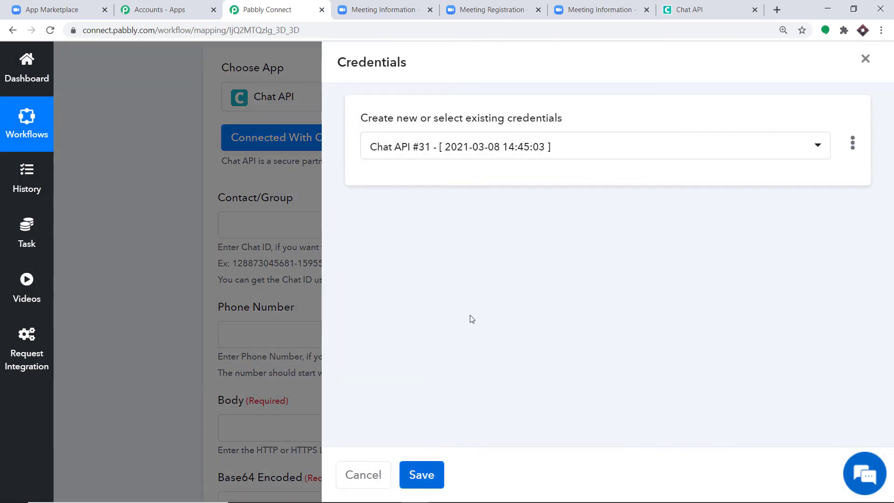
click(459, 148)
click(441, 401)
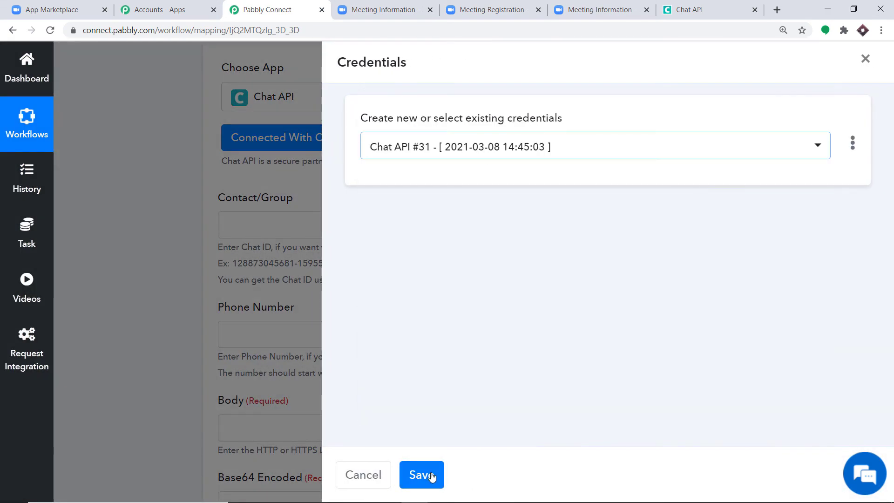
click(431, 477)
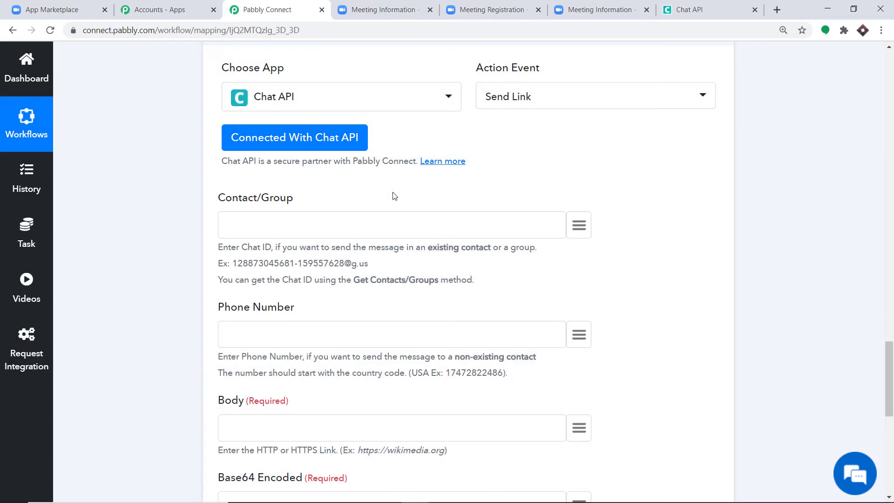
- Map the registrant's phone into the Phone Number field
scroll(373, 202, down, 1)
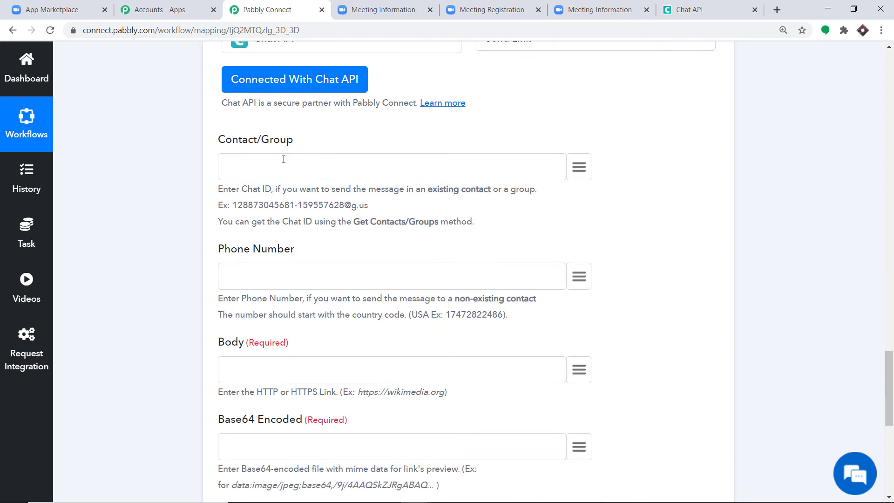
scroll(408, 178, down, 1)
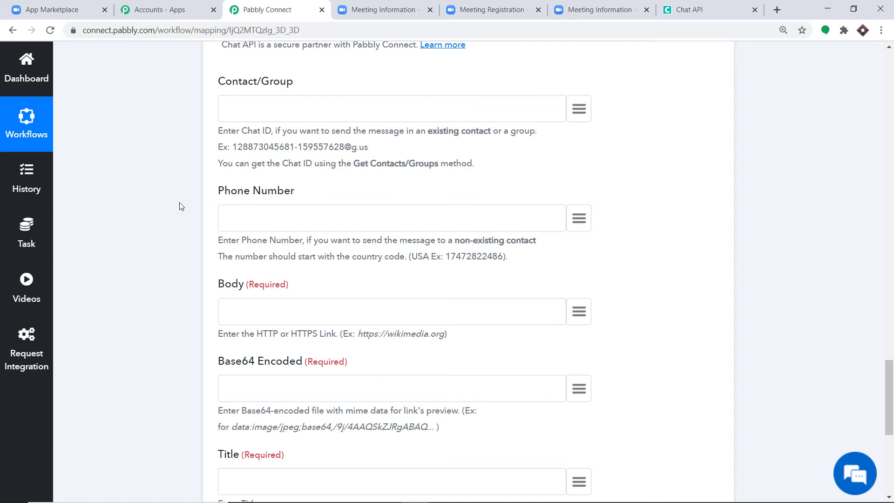
scroll(266, 201, down, 1)
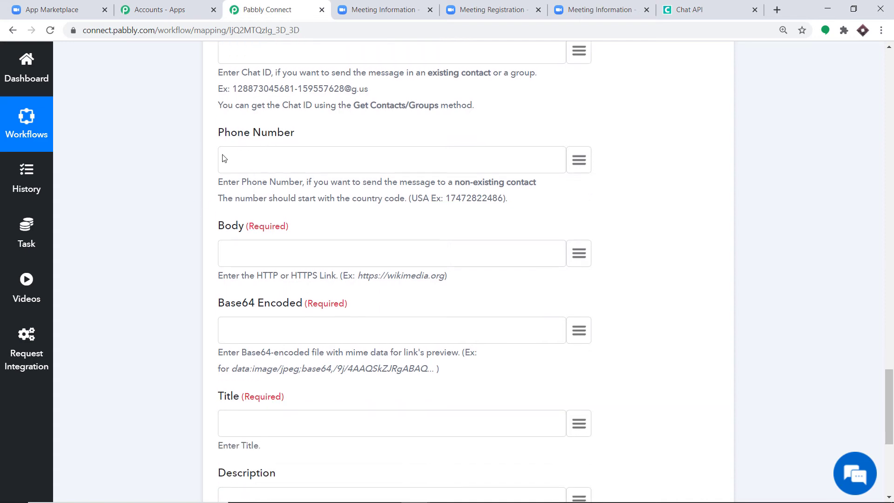
click(582, 160)
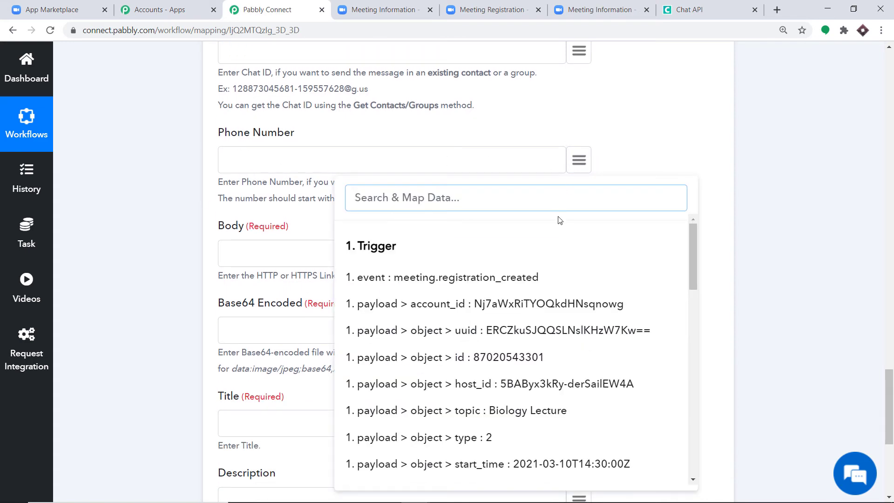
scroll(554, 235, down, 5)
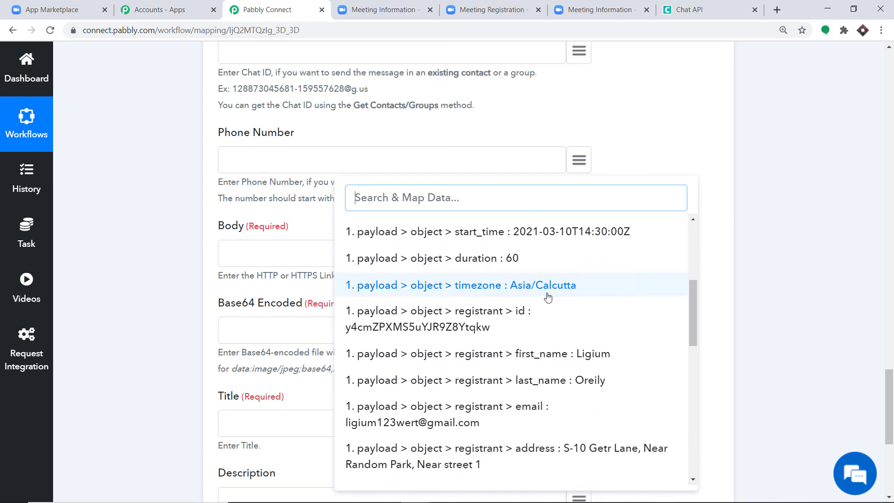
scroll(554, 298, down, 4)
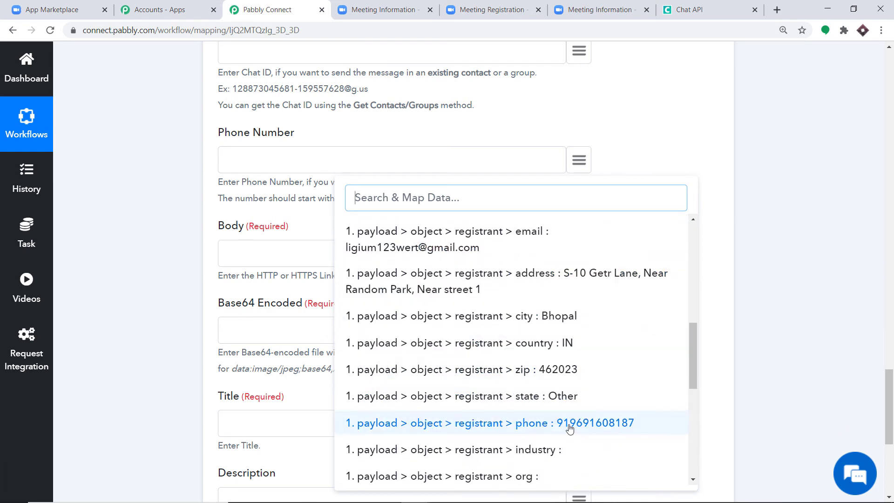
click(570, 424)
- Map the registrant's join_url into the Body field
scroll(384, 216, down, 1)
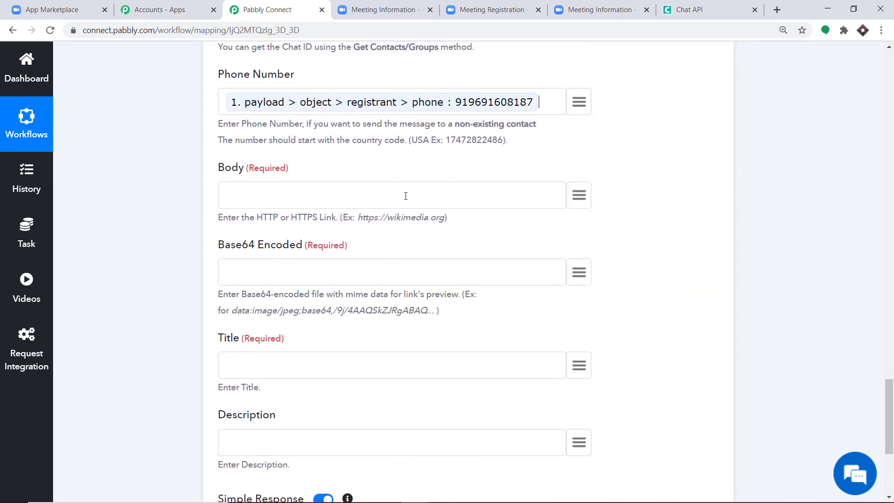
click(582, 196)
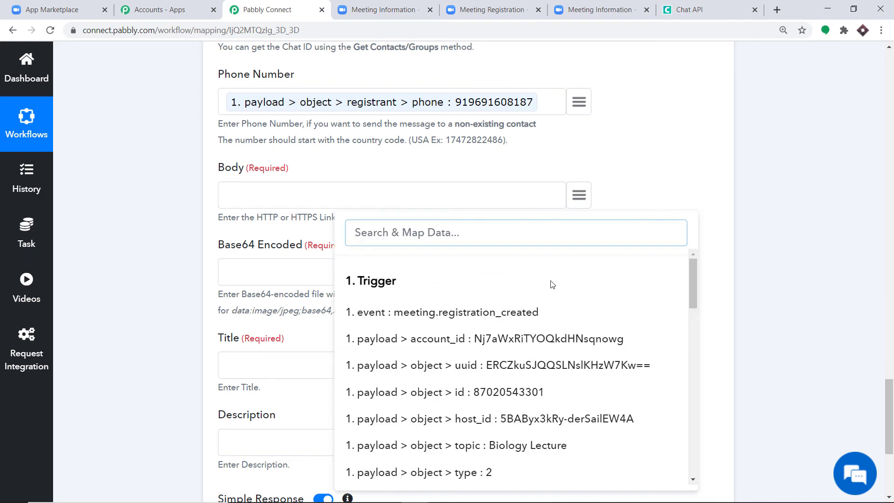
scroll(560, 310, down, 2)
scroll(561, 310, down, 10)
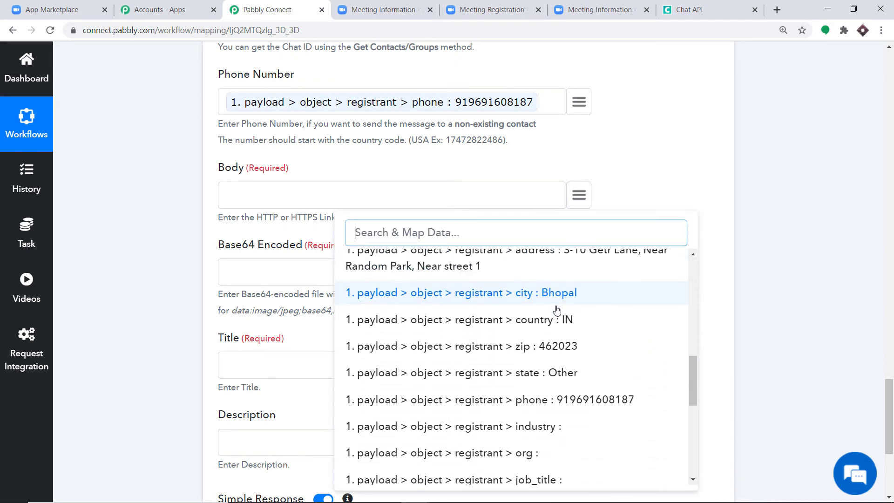
scroll(558, 311, down, 4)
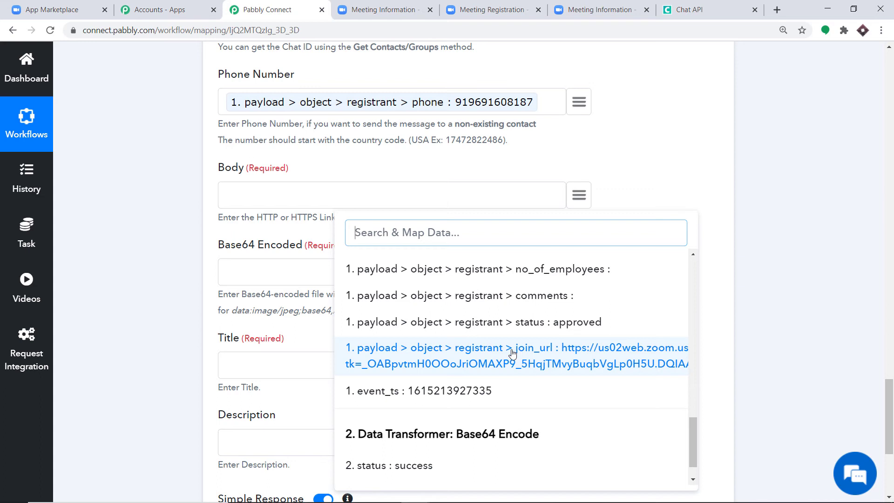
click(514, 353)
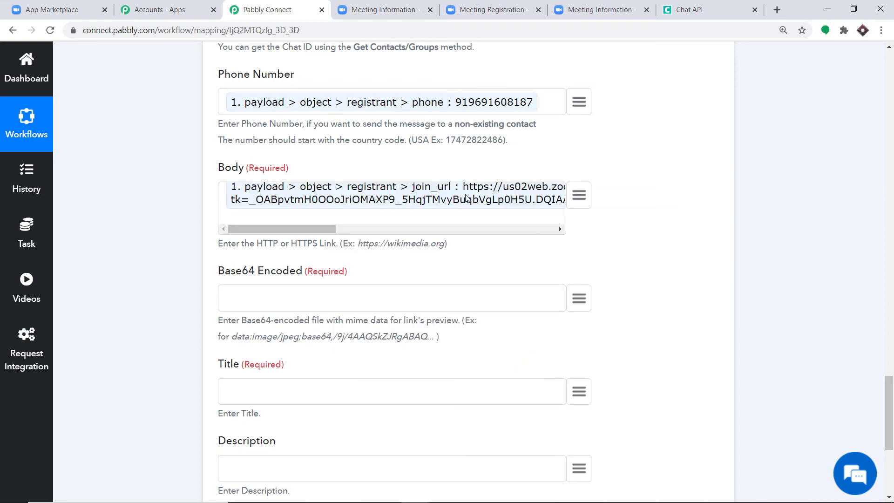
- Map the Base64 Encode step's encode output into the Base64 Encoded field
scroll(247, 222, down, 1)
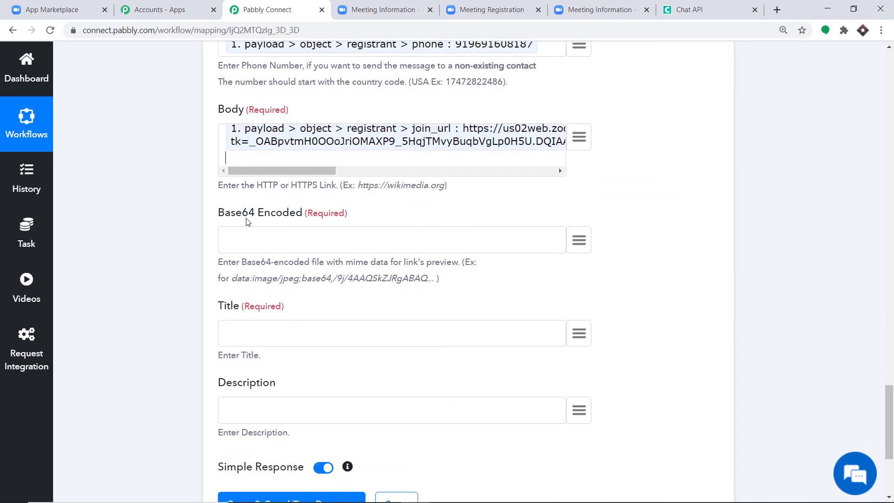
click(579, 240)
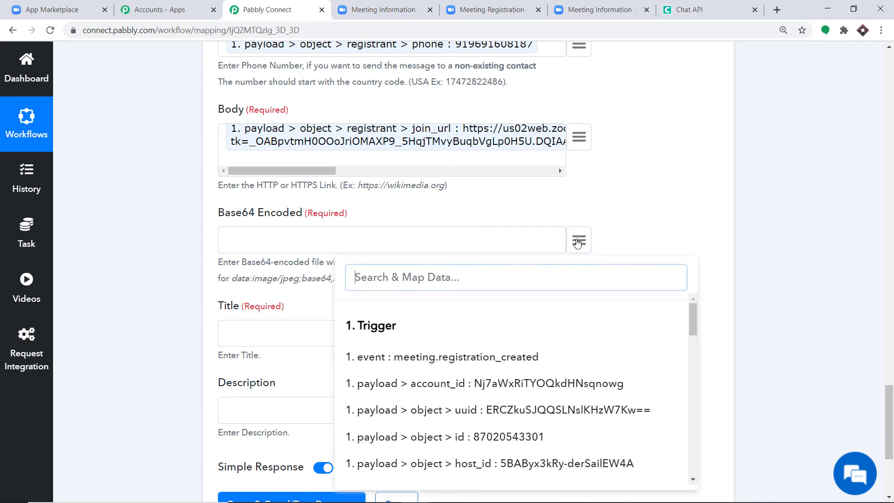
scroll(534, 352, down, 1)
scroll(536, 351, down, 8)
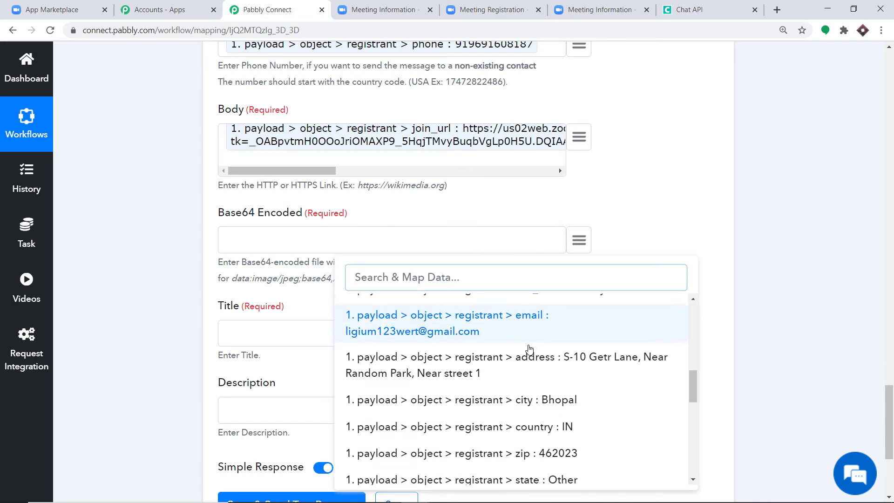
scroll(537, 350, down, 10)
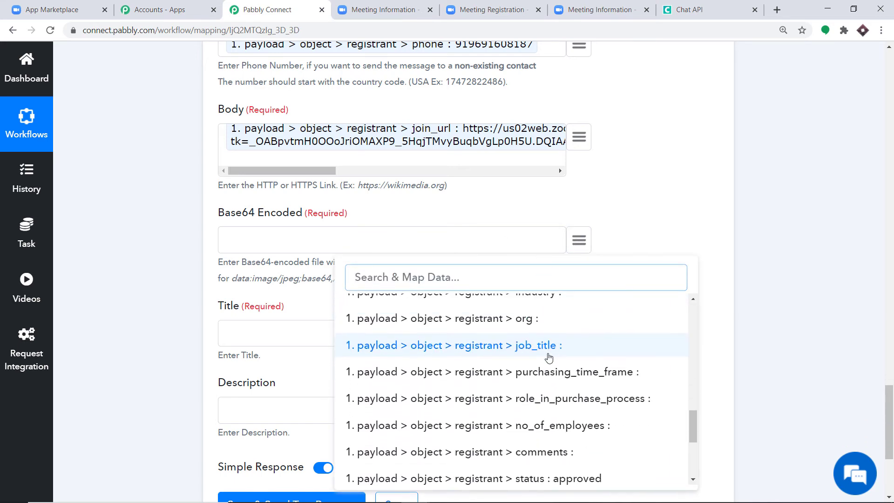
scroll(544, 361, down, 4)
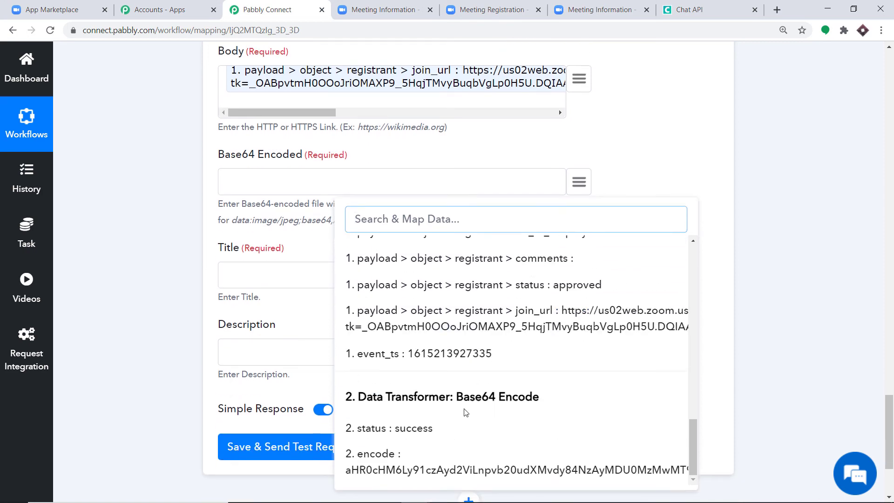
click(398, 466)
- Map the meeting topic 'Biology Lecture' into the Title field
scroll(182, 162, down, 3)
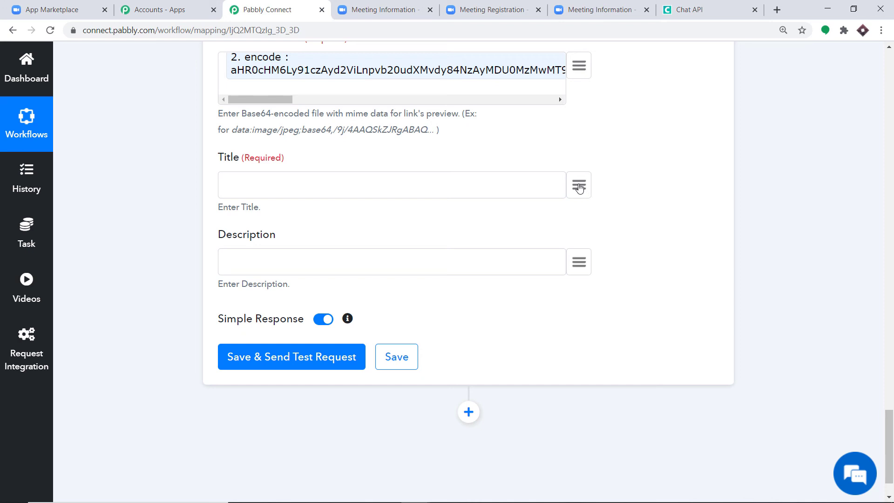
click(578, 185)
scroll(549, 286, down, 3)
scroll(548, 286, down, 2)
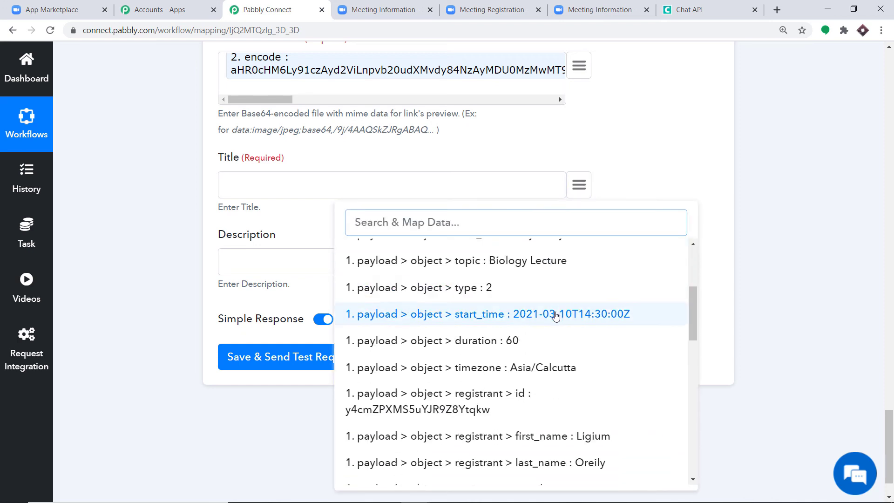
scroll(556, 313, down, 4)
scroll(548, 320, down, 6)
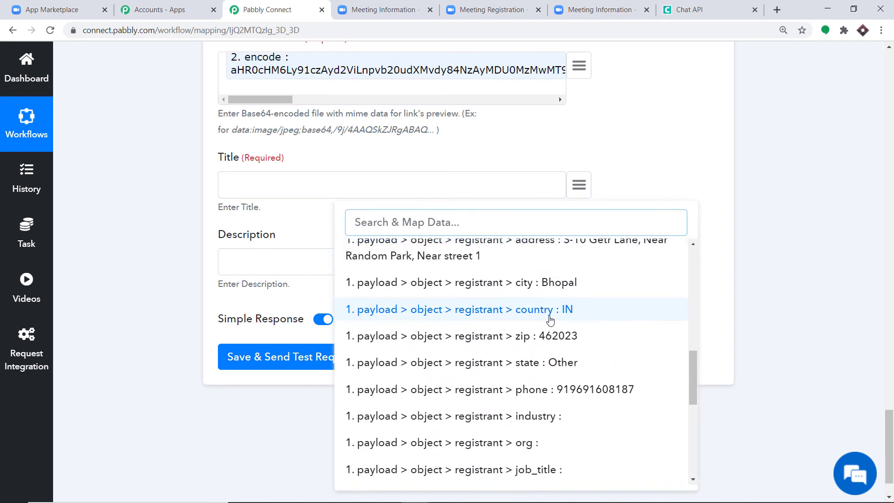
scroll(550, 319, down, 1)
scroll(545, 314, up, 8)
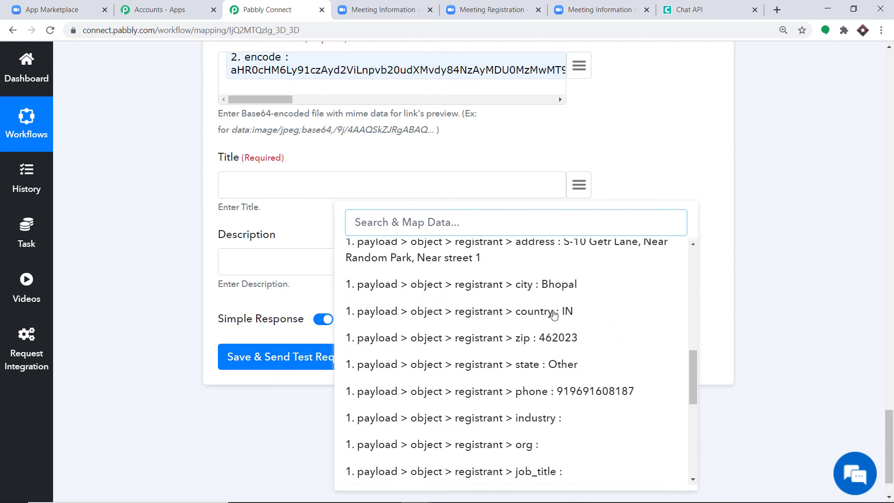
scroll(543, 311, up, 3)
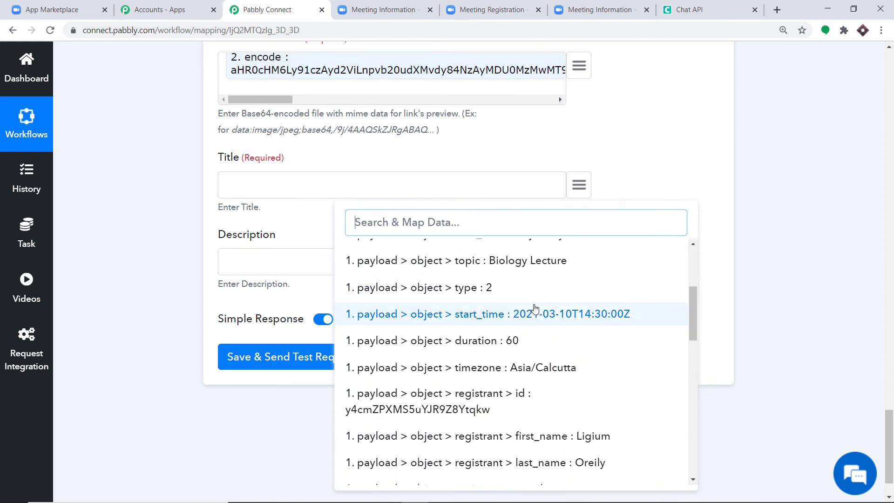
click(497, 262)
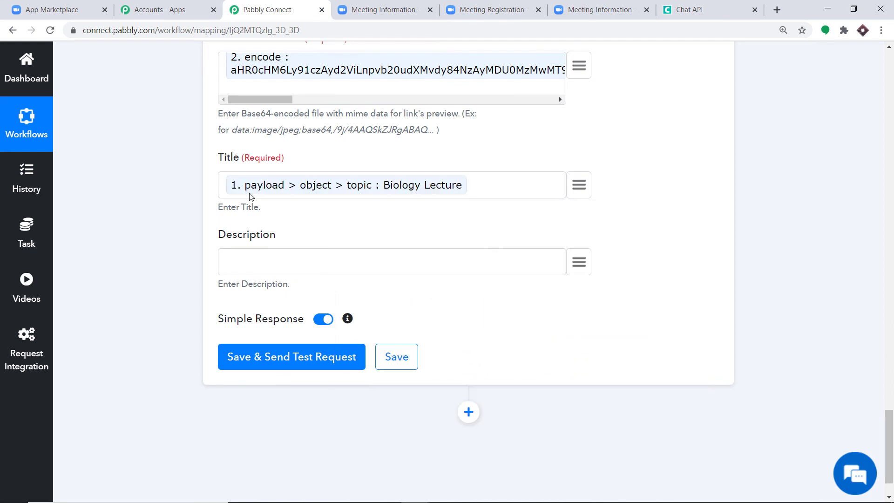
scroll(287, 215, down, 1)
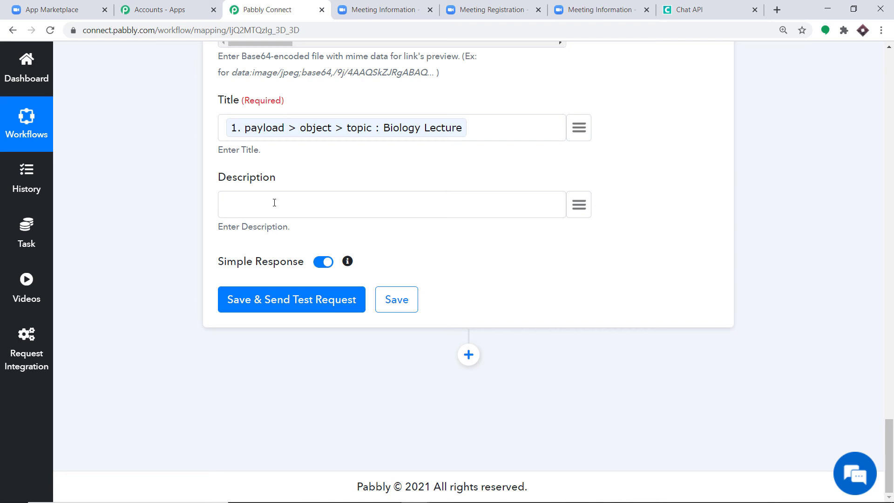
- Write the Description as 'Hello Mr/ Ms' followed by the mapped first_name and last_name
click(274, 202)
text(Hello Mr/ Ms)
click(582, 205)
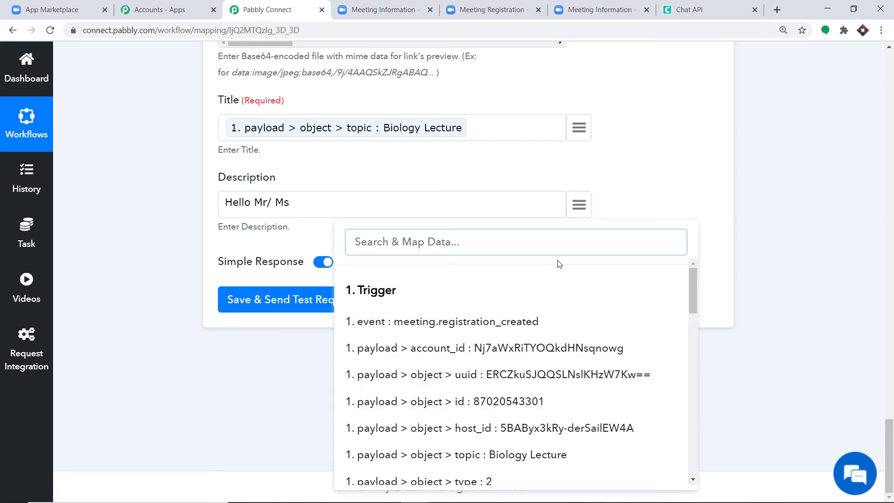
text(LIG)
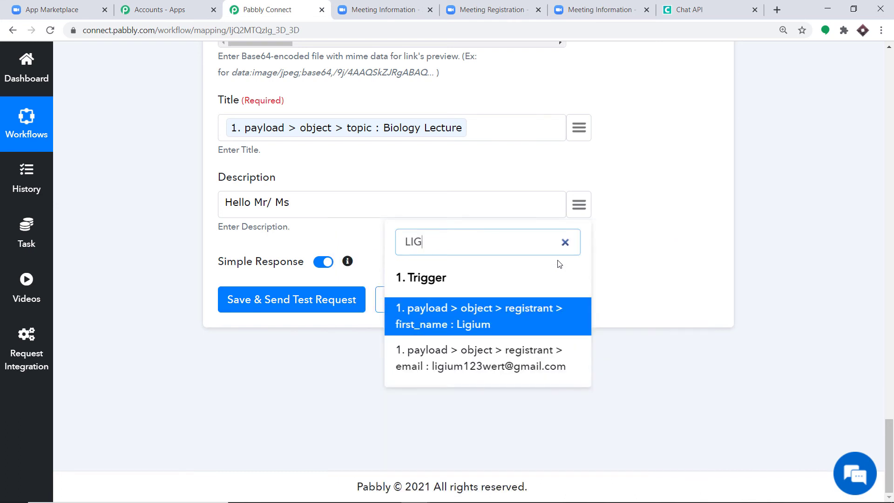
click(447, 321)
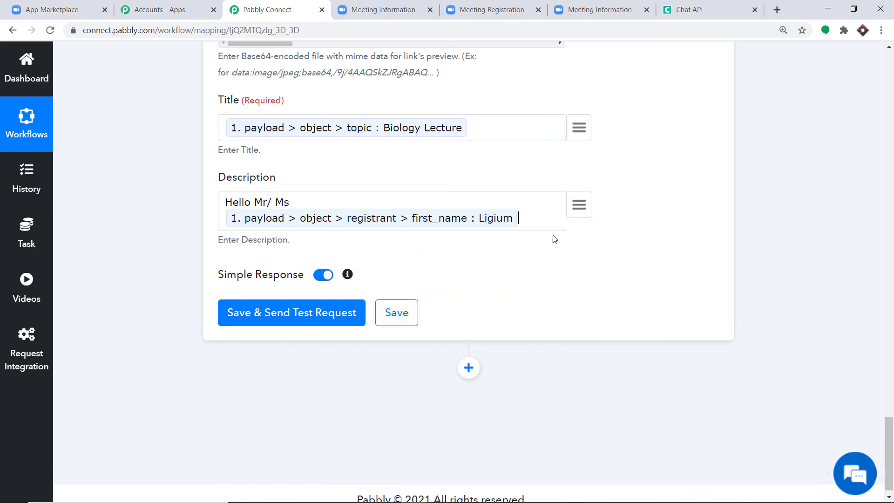
click(579, 206)
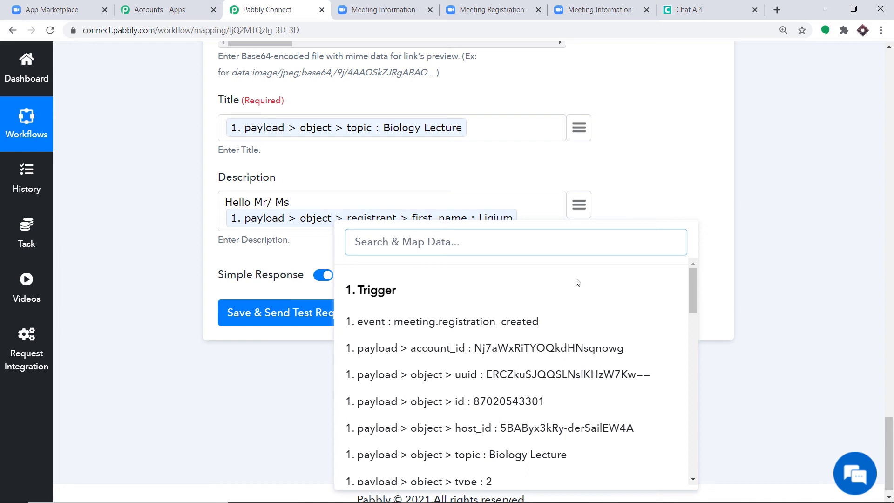
text(ORI)
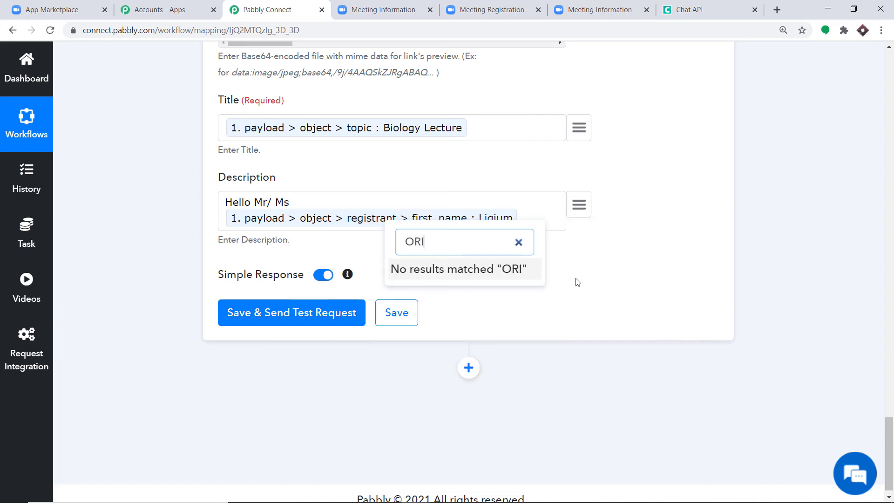
key(BackSpace)
click(586, 311)
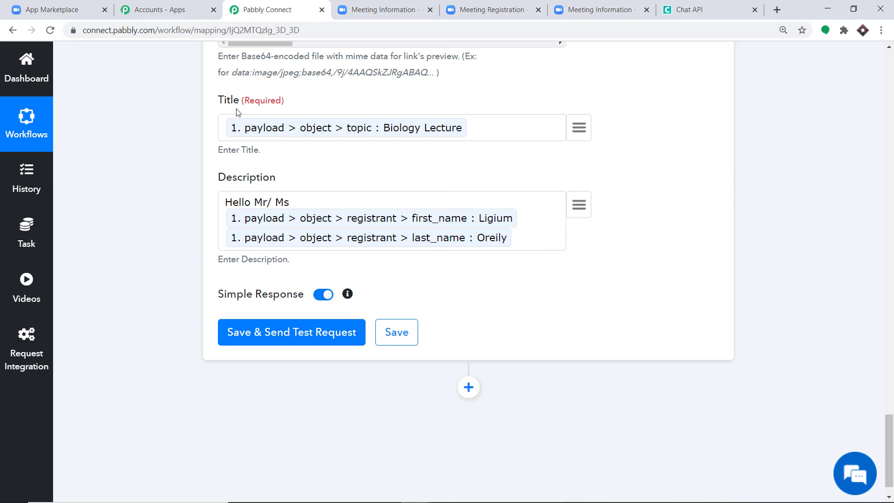
scroll(348, 136, up, 3)
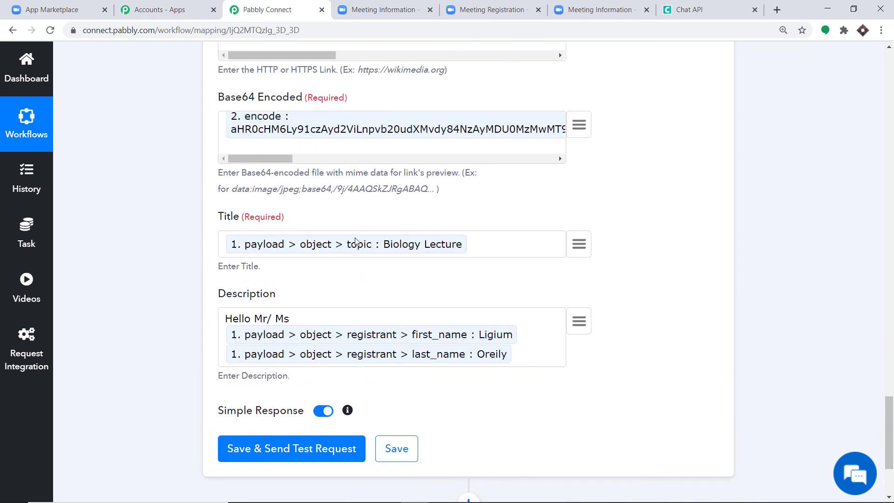
scroll(354, 245, up, 3)
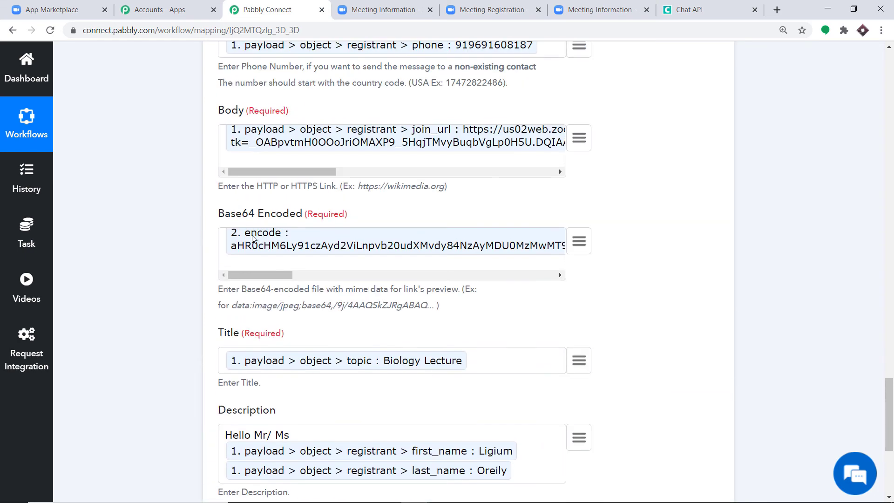
scroll(316, 224, up, 14)
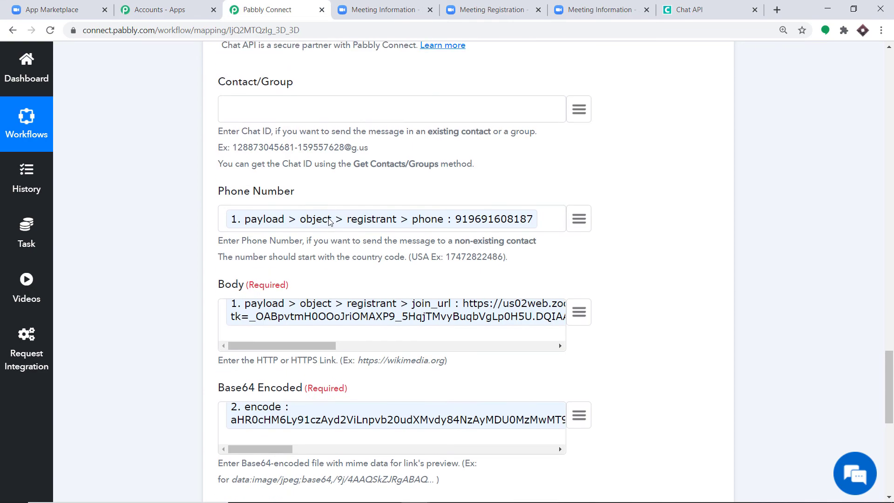
scroll(337, 221, up, 1)
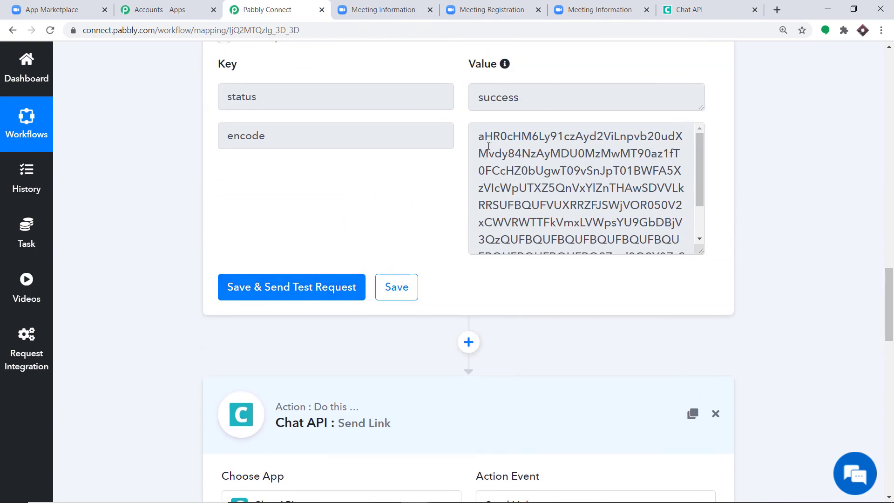
scroll(530, 213, down, 13)
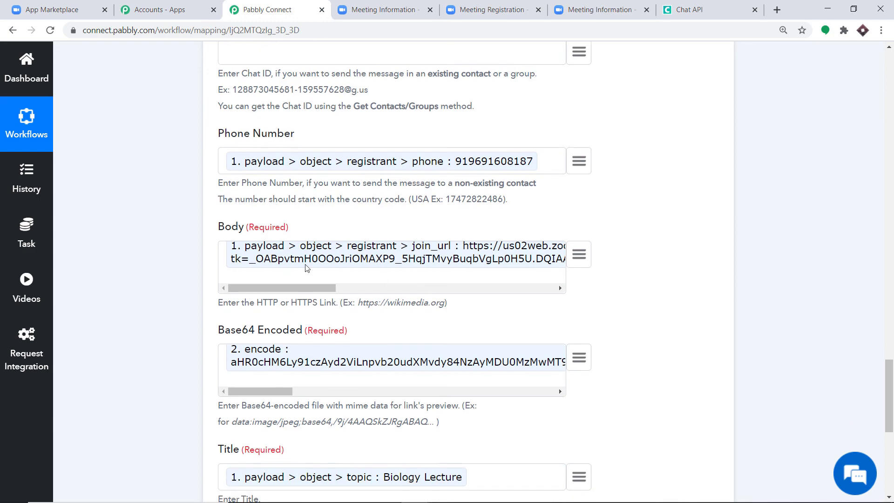
scroll(808, 158, up, 10)
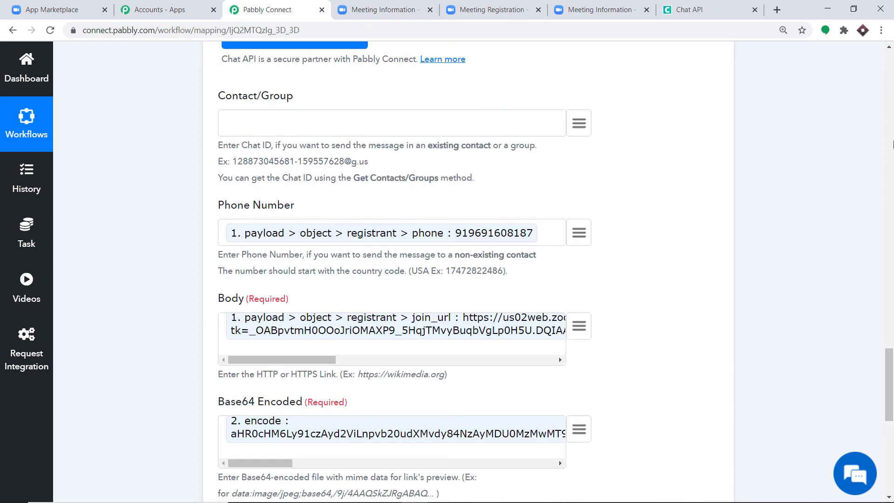
scroll(855, 198, up, 20)
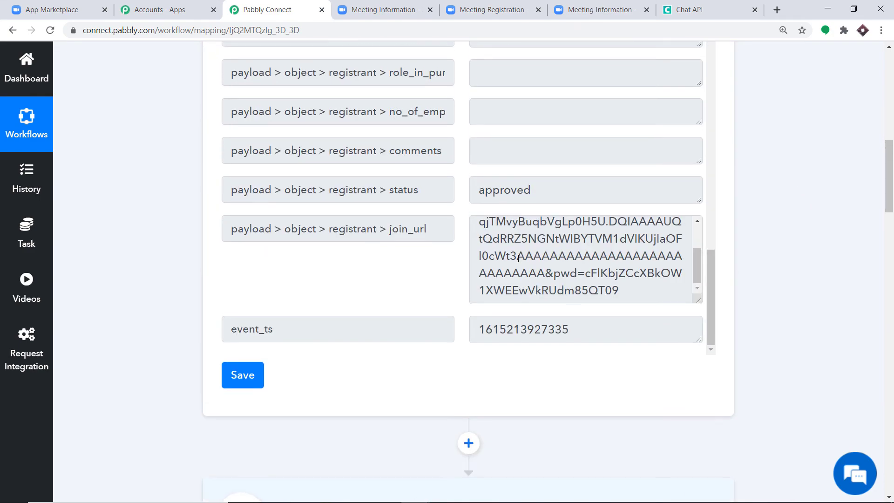
scroll(482, 243, down, 20)
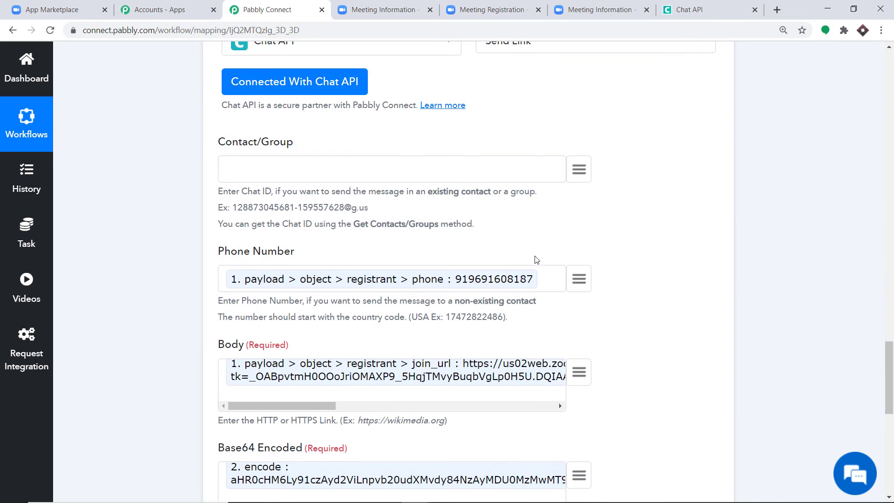
scroll(525, 251, up, 4)
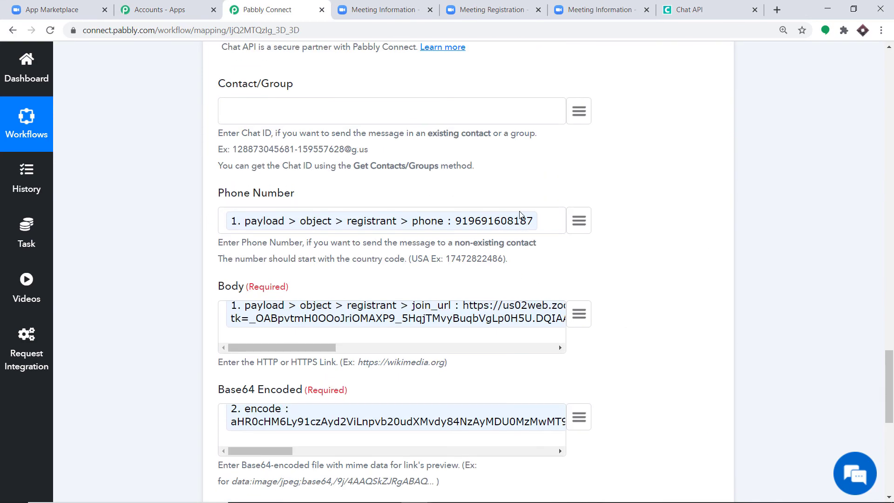
drag(890, 387, 890, 457)
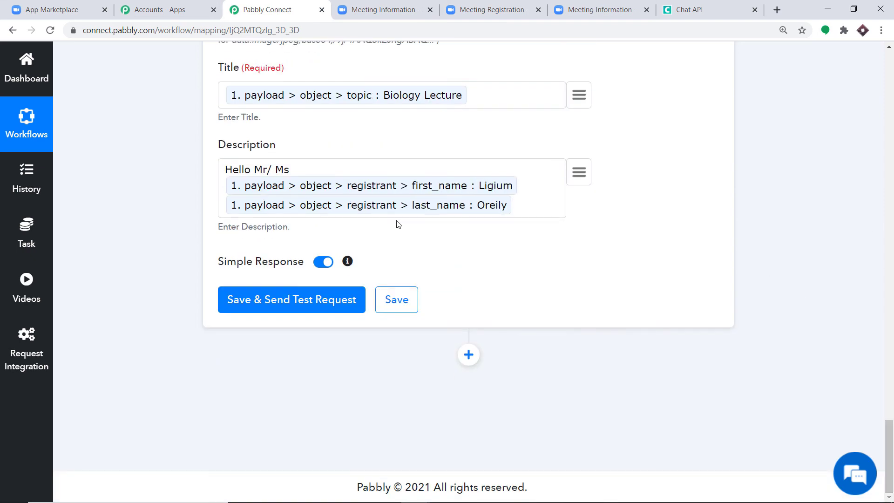
- Save Send Link and send a test request, confirming the response shows sent = 1
click(287, 305)
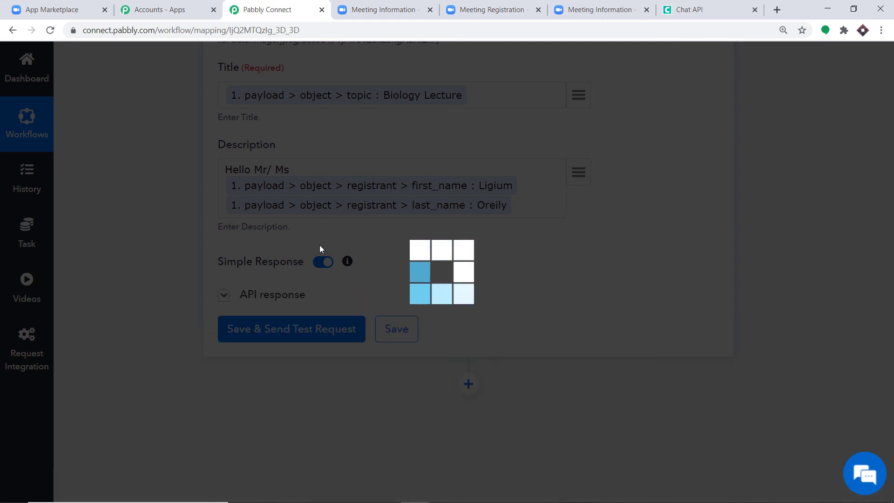
scroll(616, 328, down, 1)
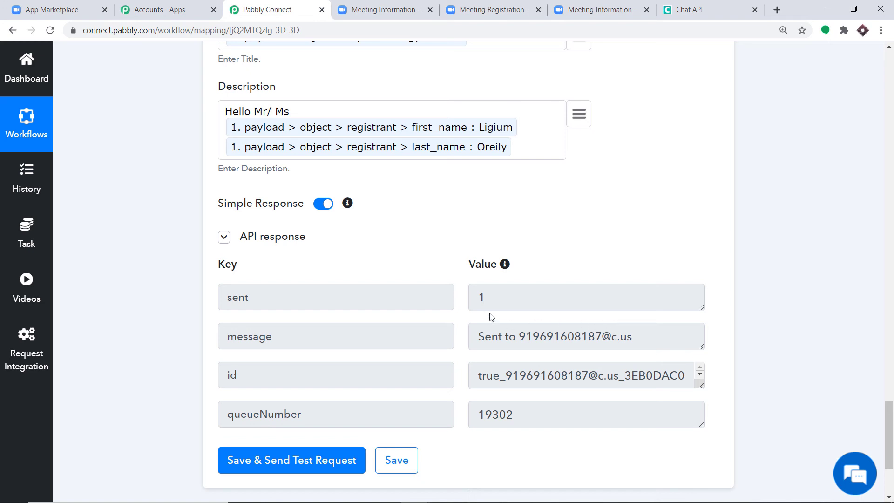
scroll(485, 305, up, 3)
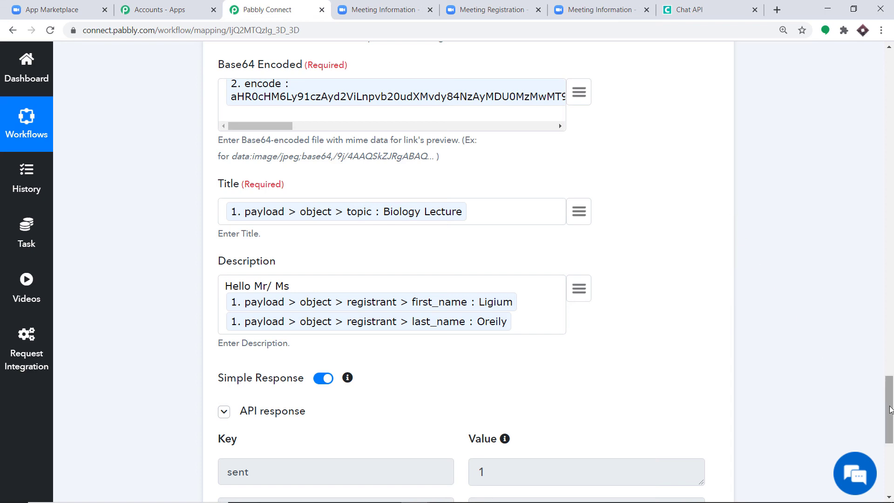
- Collapse the Base64 Encode and Zoom trigger cards to view the three-step workflow
drag(888, 400, 872, 321)
scroll(515, 279, up, 3)
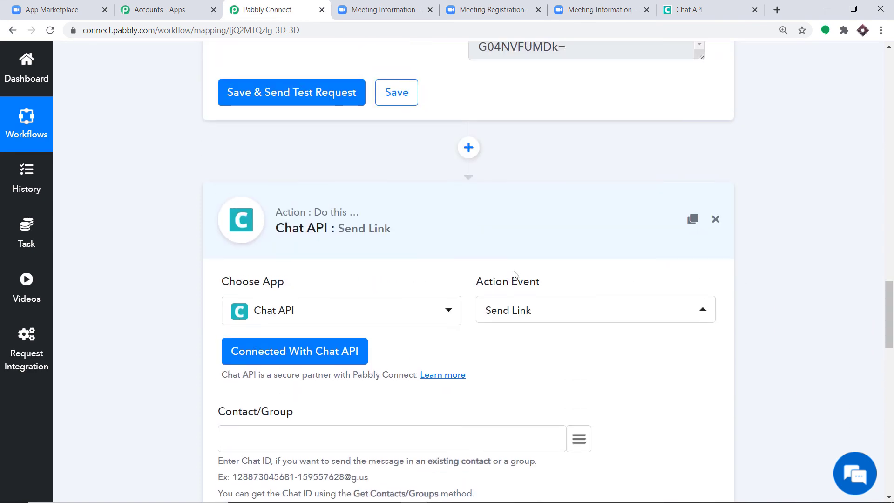
scroll(779, 321, up, 12)
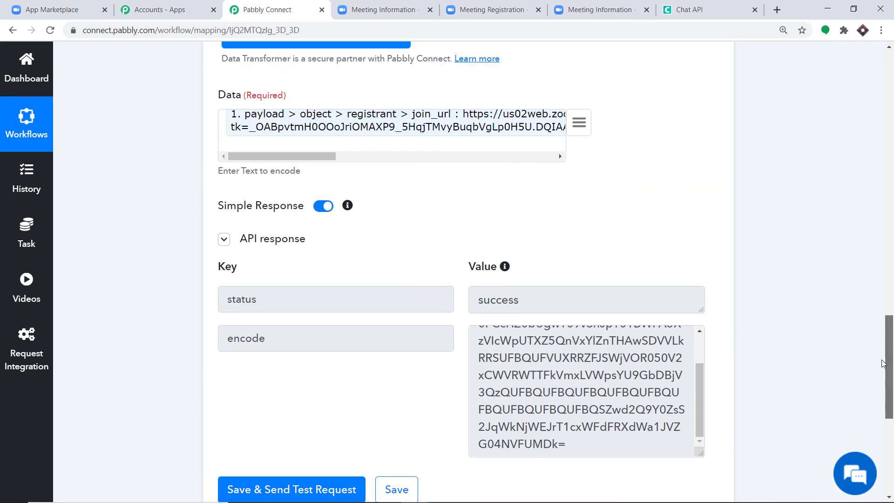
click(421, 169)
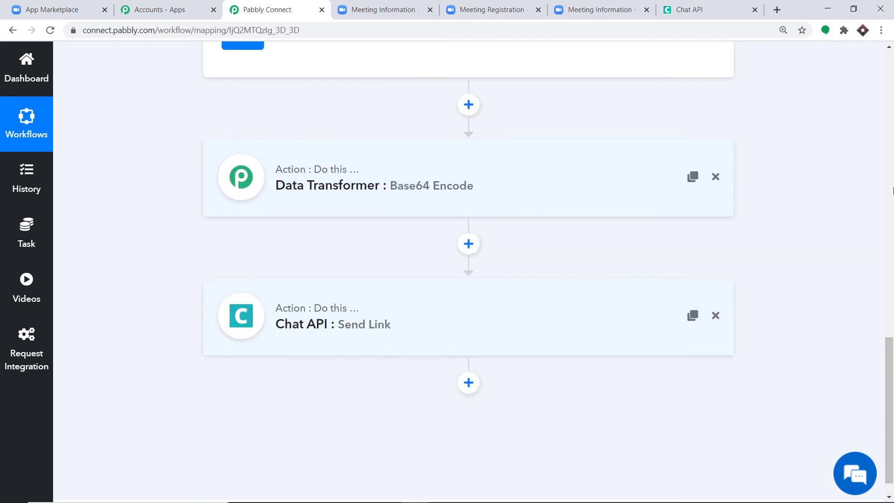
scroll(815, 186, up, 15)
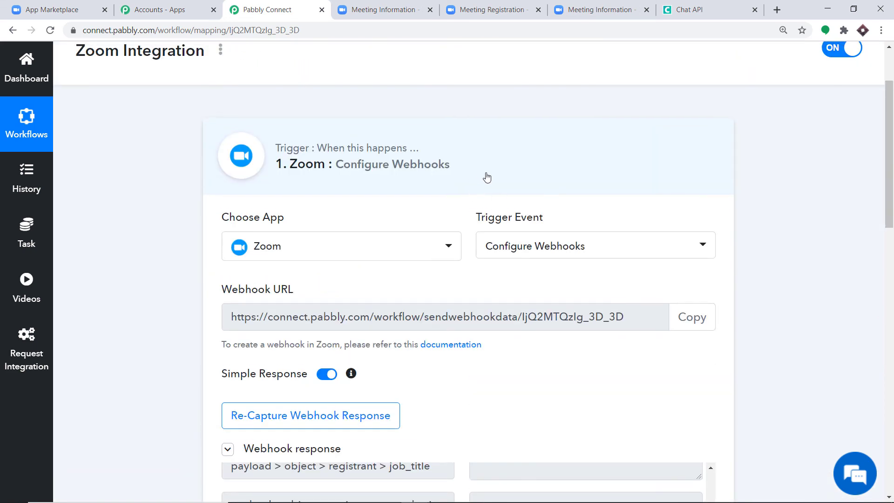
click(540, 176)
scroll(892, 226, down, 1)
scroll(891, 227, down, 1)
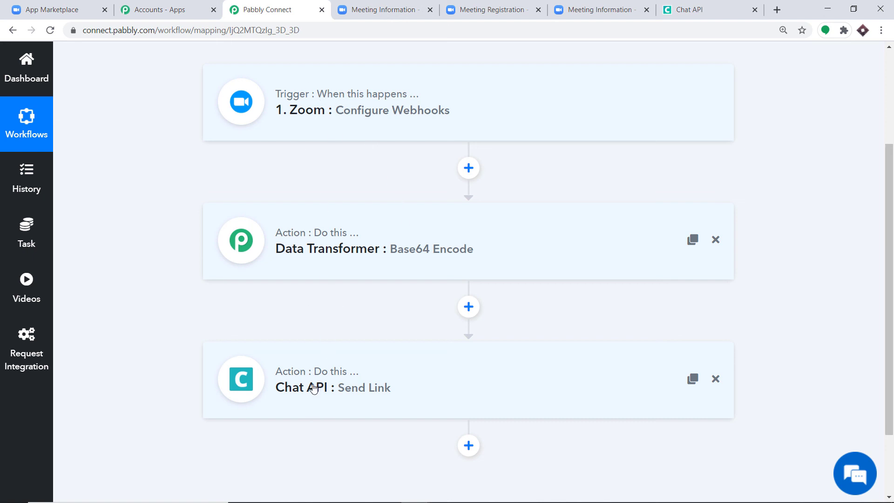
- Open the Biology Lecture registration page and fill the form from a saved contact's details
click(403, 6)
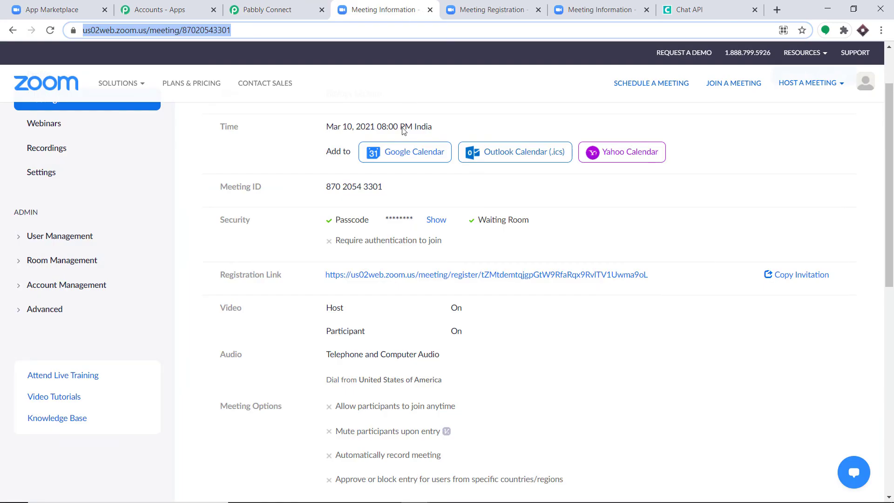
click(380, 275)
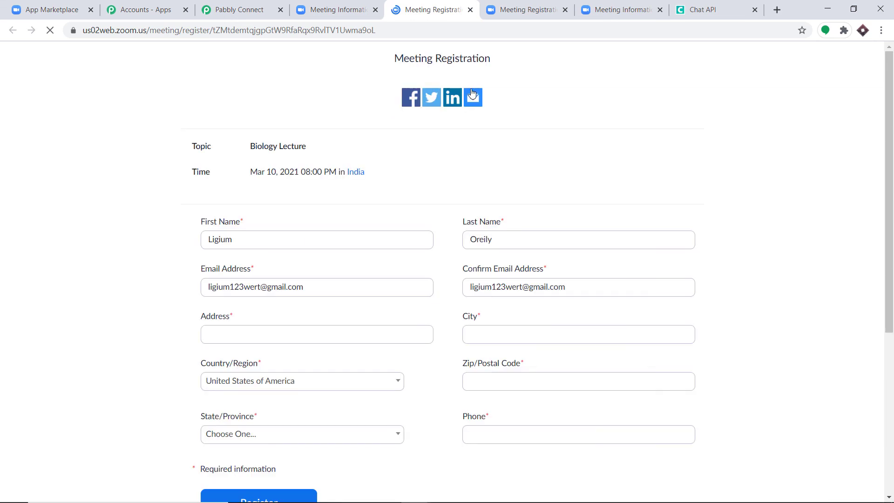
double_click(253, 238)
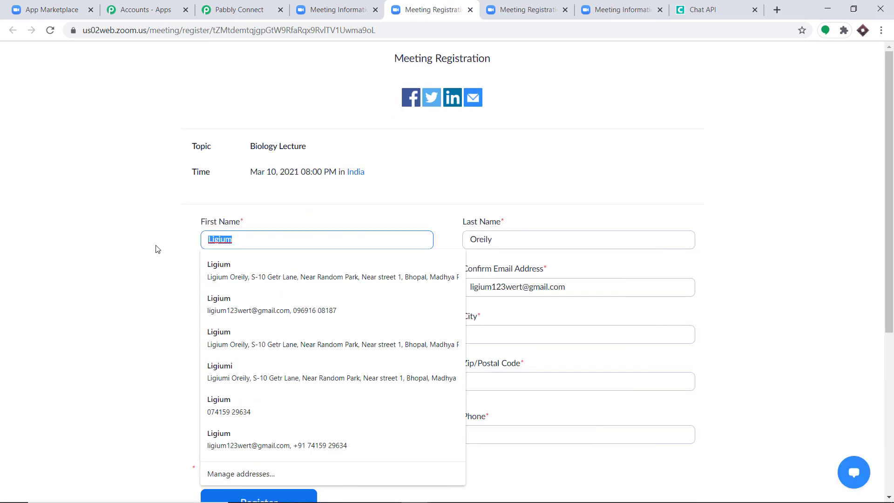
key(BackSpace)
text(Tom)
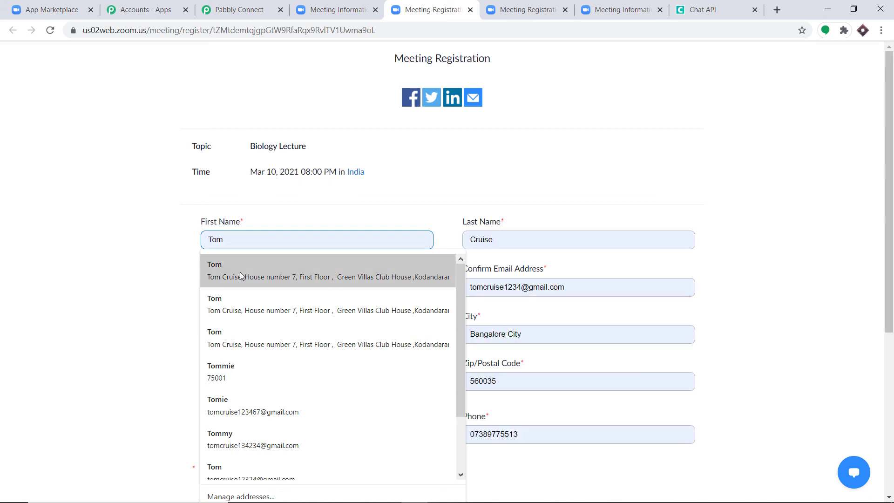
click(241, 274)
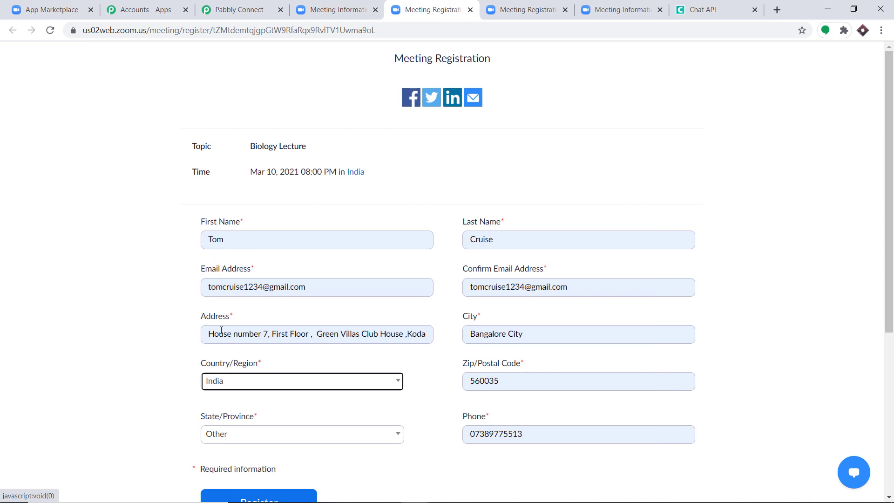
click(266, 317)
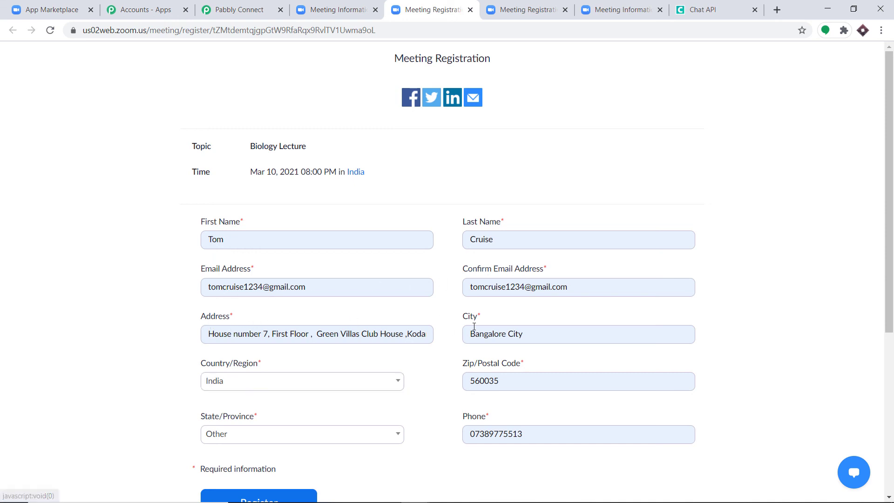
- Replace the form's phone number with a different one and submit the registration
drag(532, 438, 469, 438)
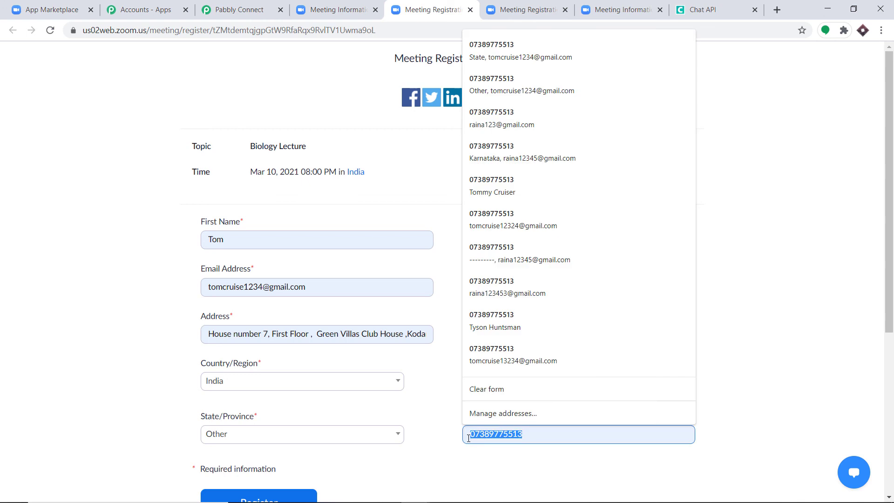
key(BackSpace)
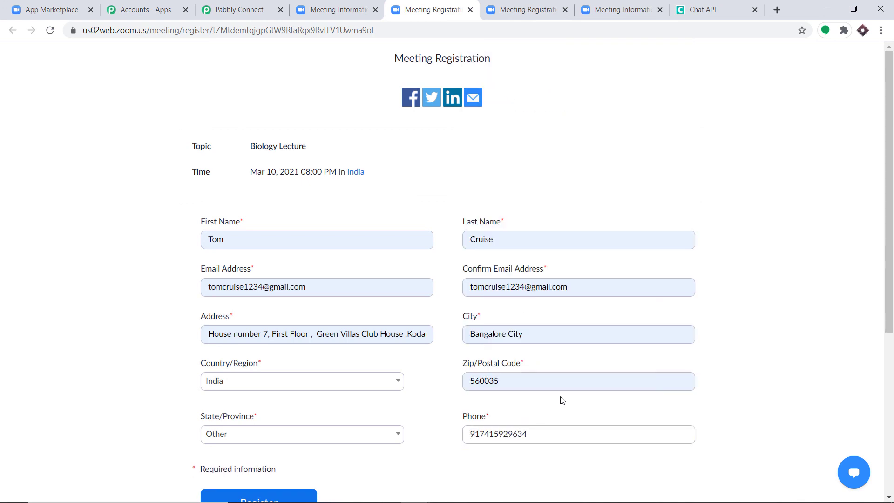
scroll(666, 258, down, 3)
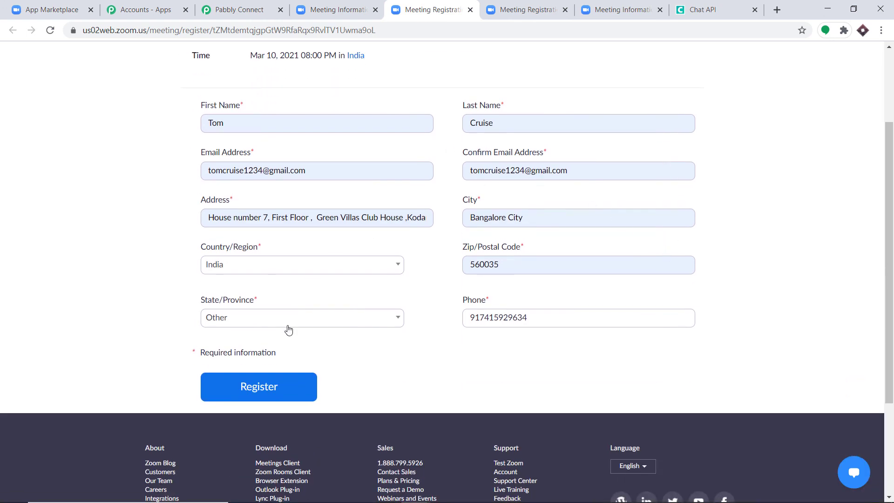
click(282, 385)
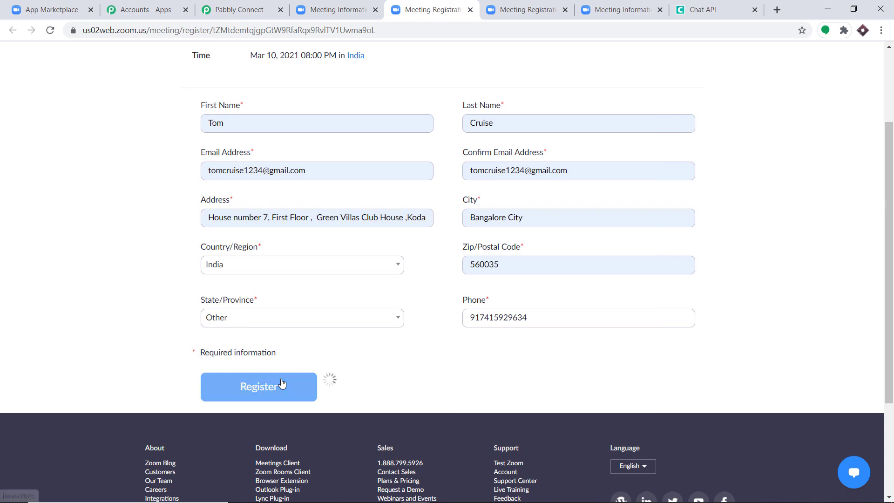